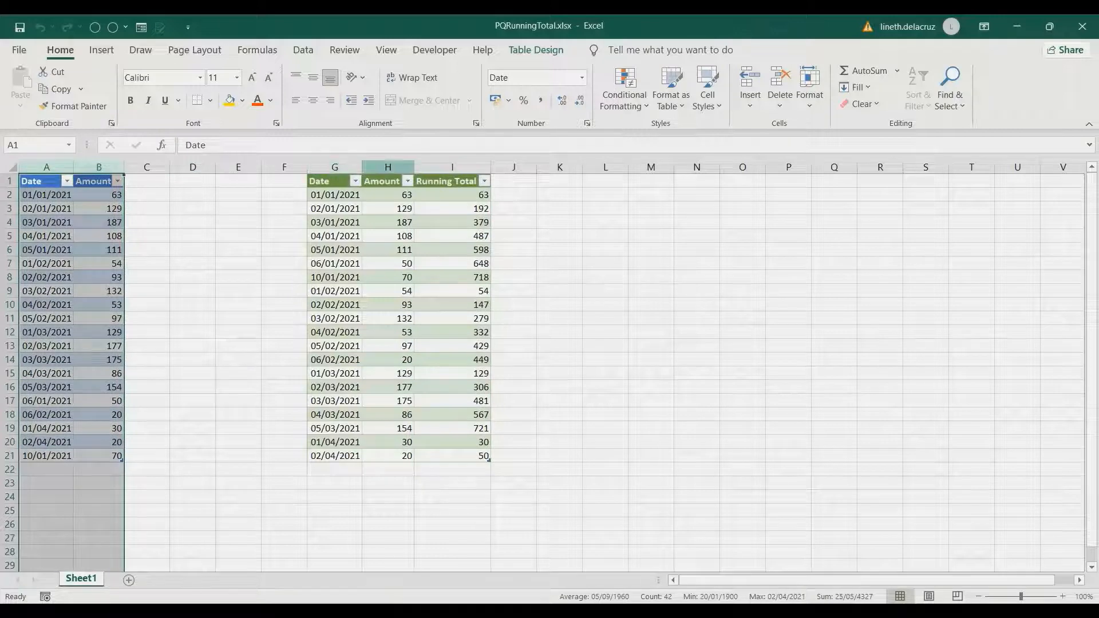
Examine the columns of the example table with running totals, including its January dates and their running totals
drag(334, 167, 452, 166)
click(452, 167)
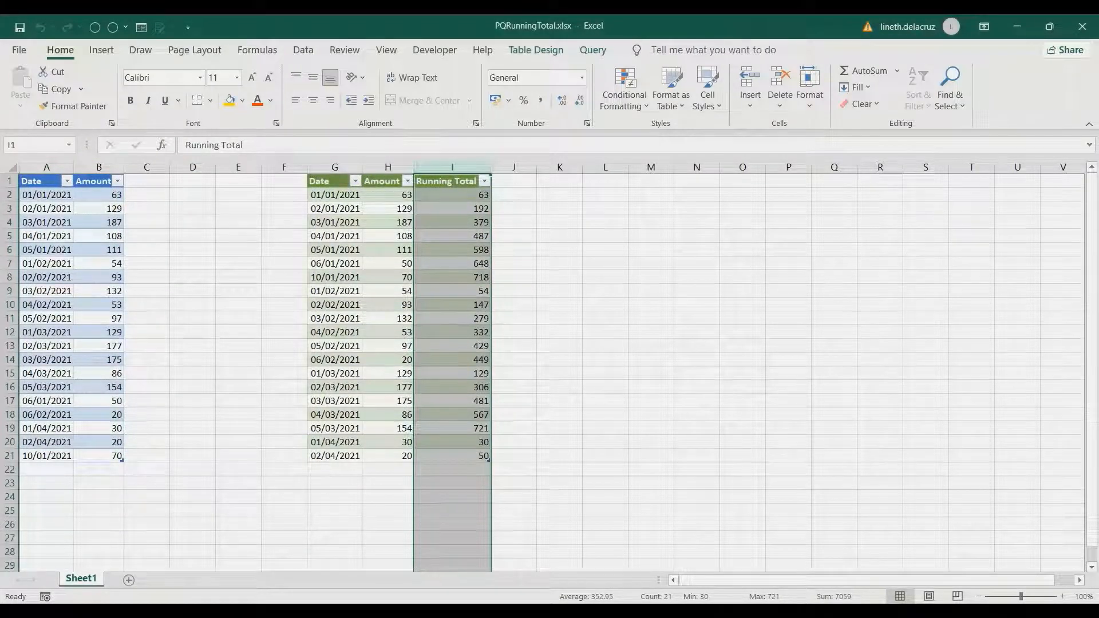
click(335, 195)
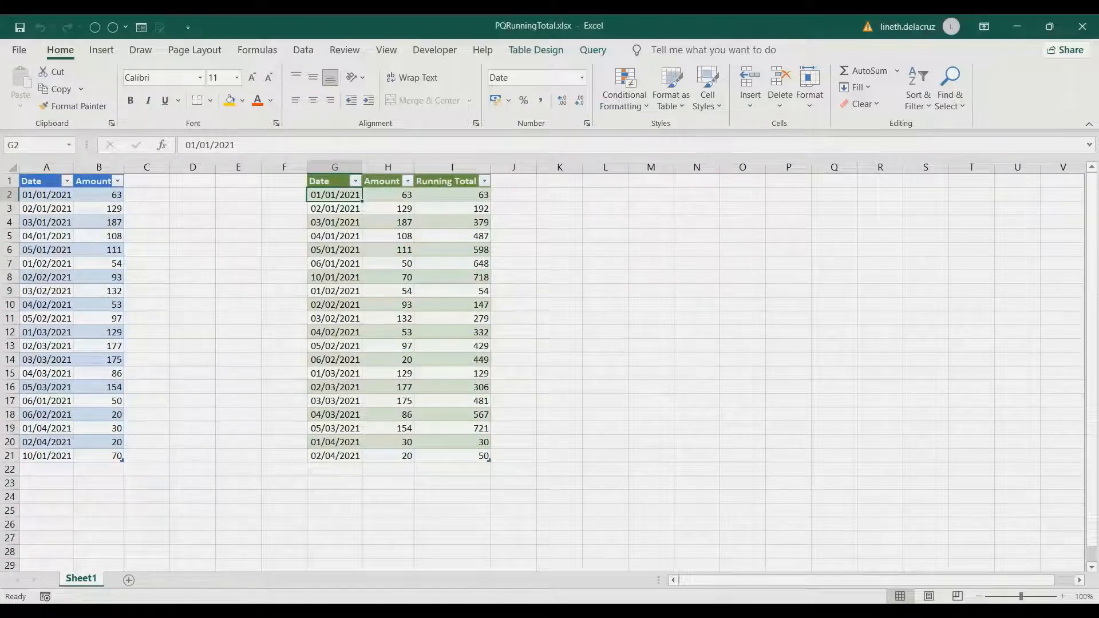
key(shift+Down)
key(shift+Down)
key(shift+Down)
key(shift+Down)
key(shift+Down)
key(shift+Down)
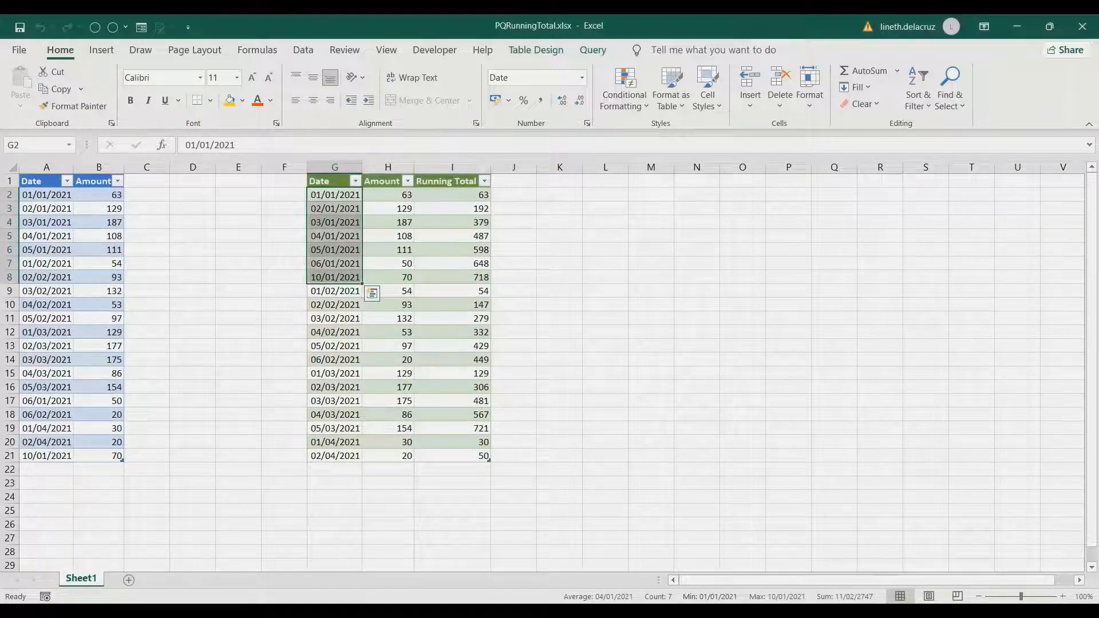
drag(452, 194, 452, 277)
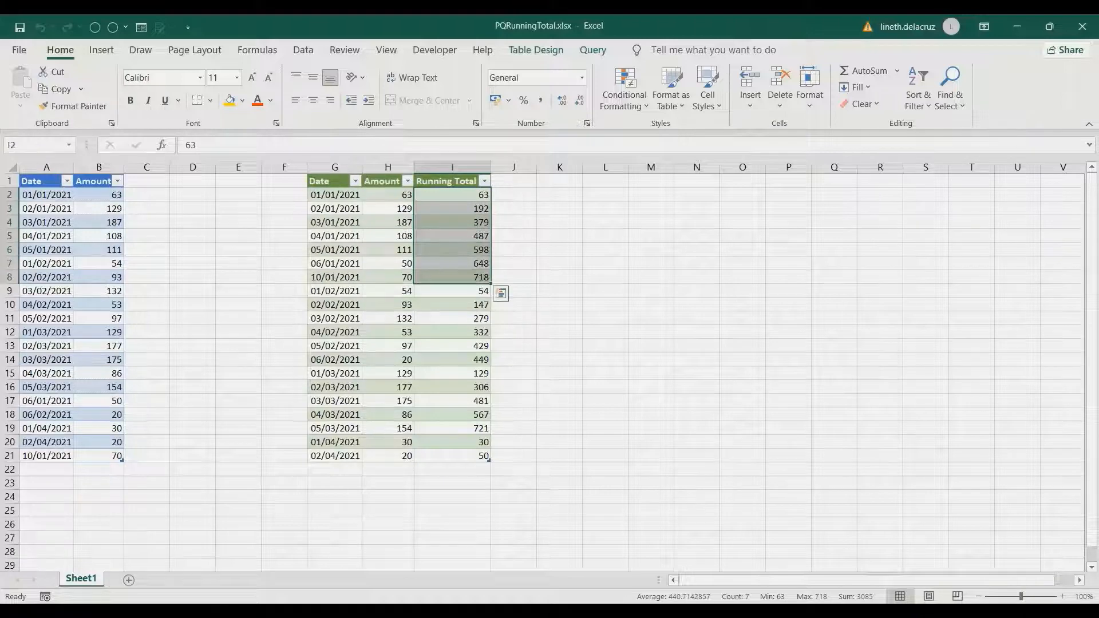
Examine the February dates and their running totals in the example table
click(335, 290)
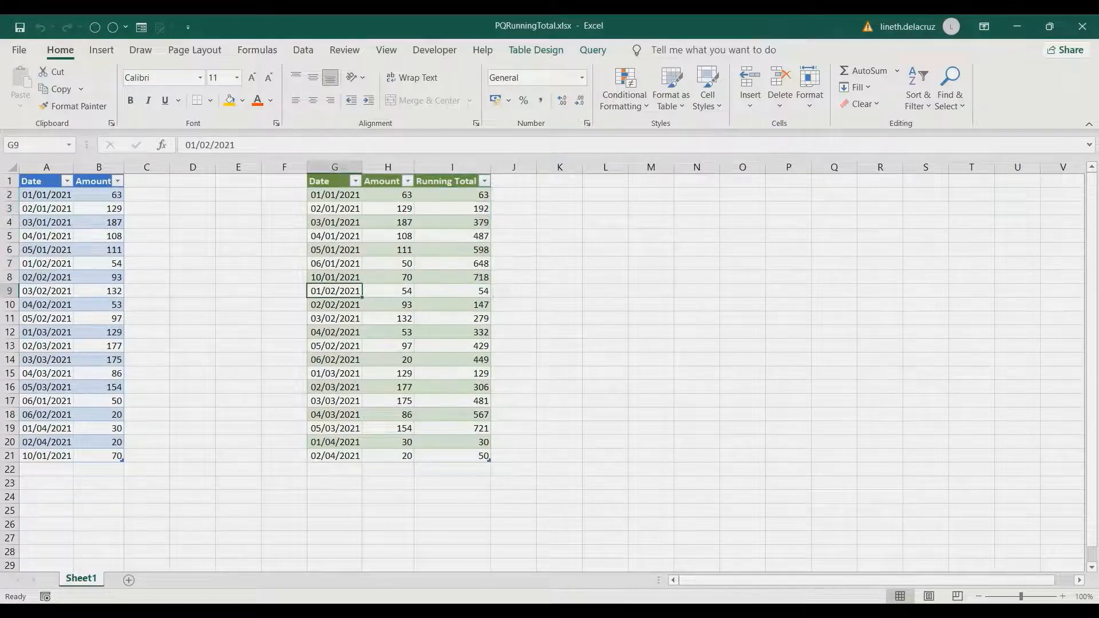
drag(335, 291, 335, 360)
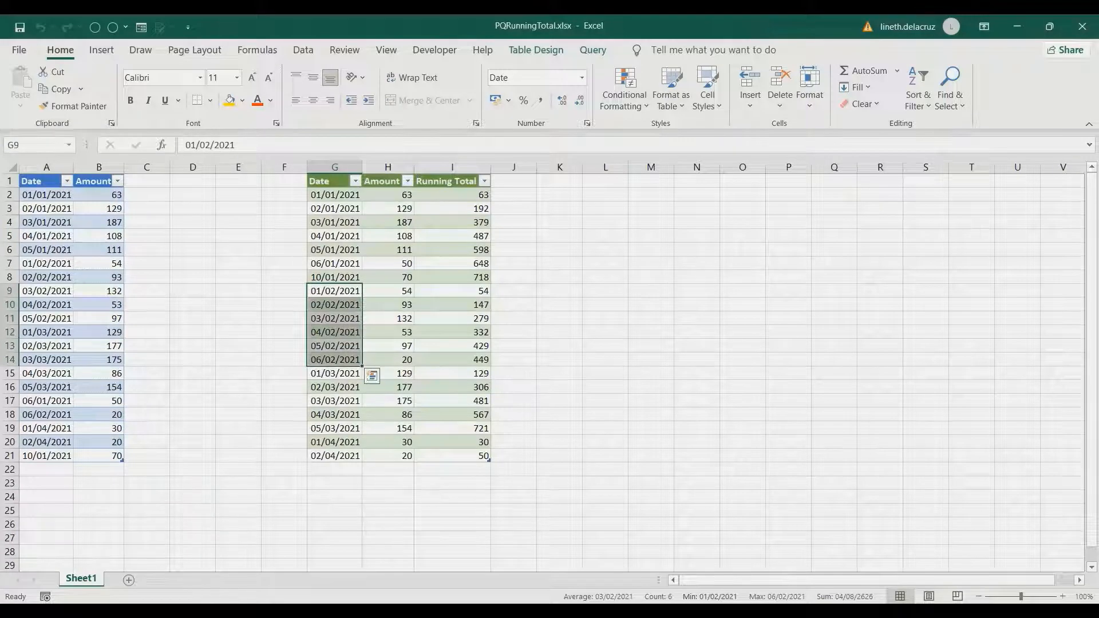
click(452, 291)
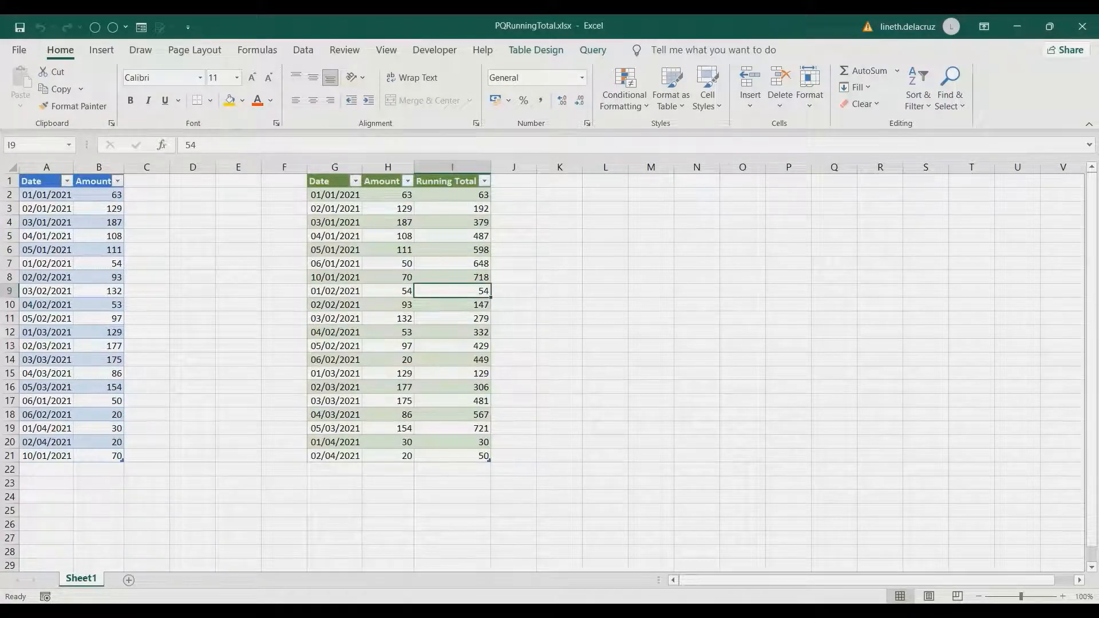
key(shift+Down)
key(shift+Down)
key(shift+Down)
key(shift+Down)
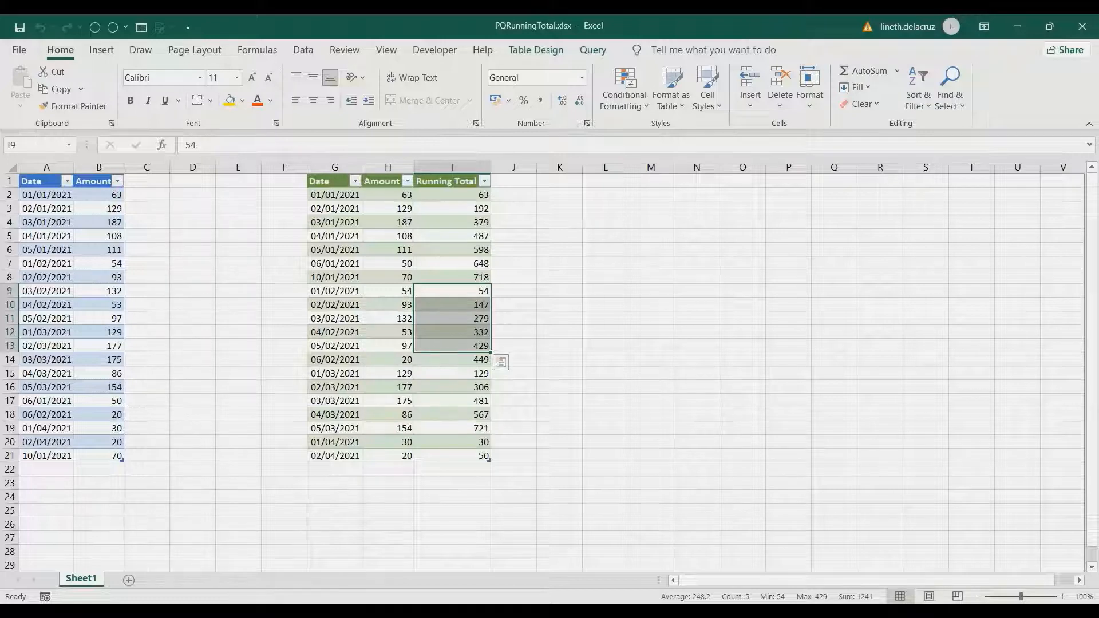
Switch to the Book2 workbook and load range A1:B19 into Power Query as a table with headers
click(704, 550)
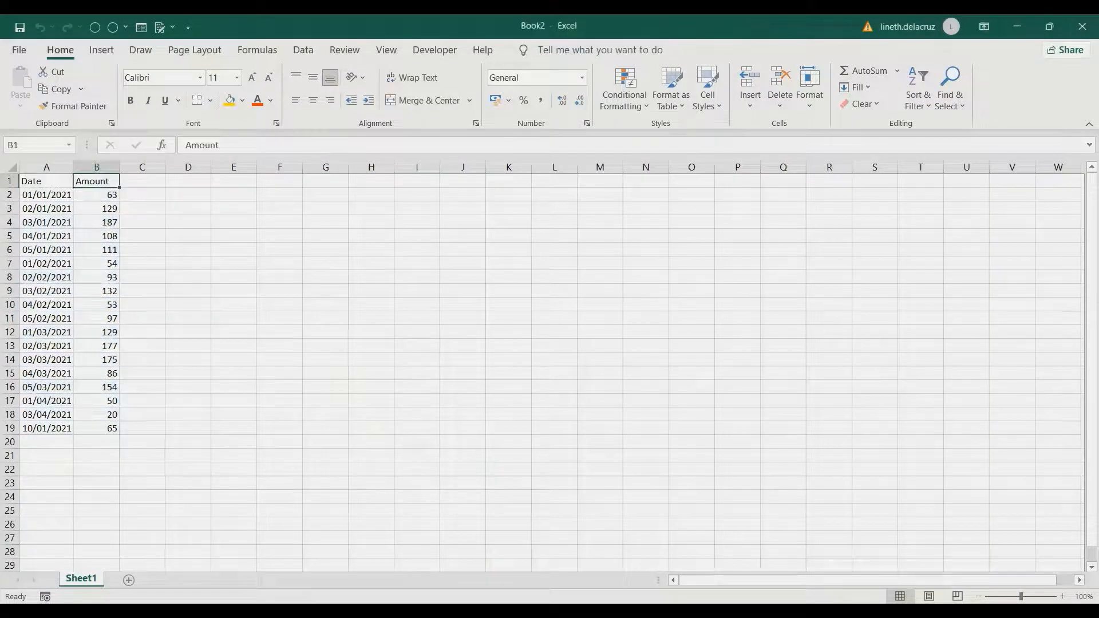
click(47, 181)
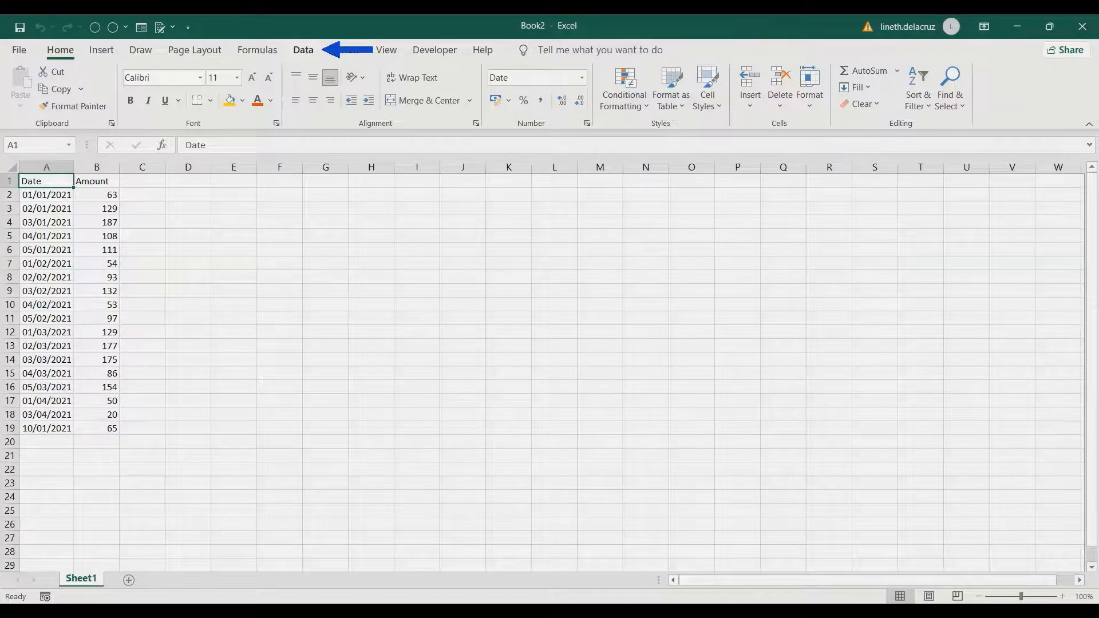
click(303, 50)
click(80, 104)
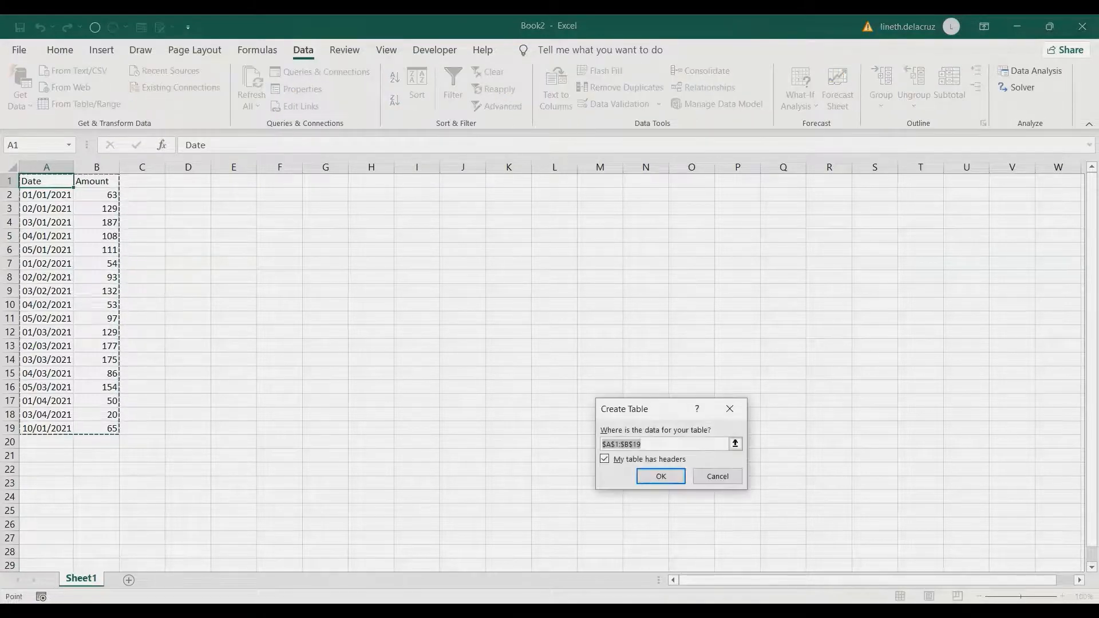
click(660, 476)
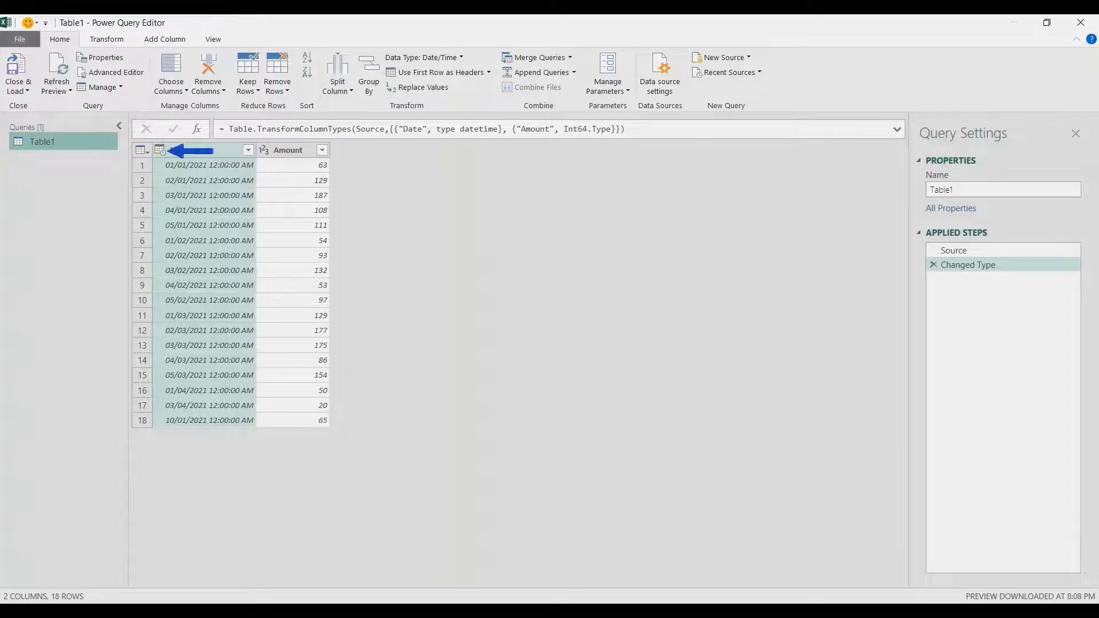
Change the Date column's data type to Date, replacing the current conversion, and sort the column in ascending order
click(159, 150)
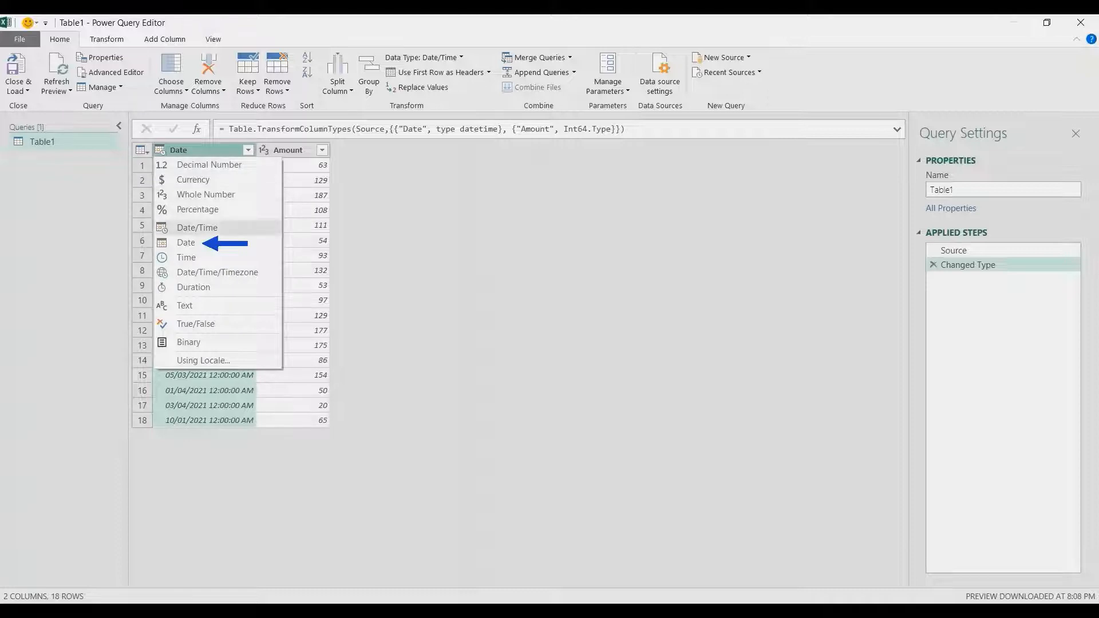
click(185, 242)
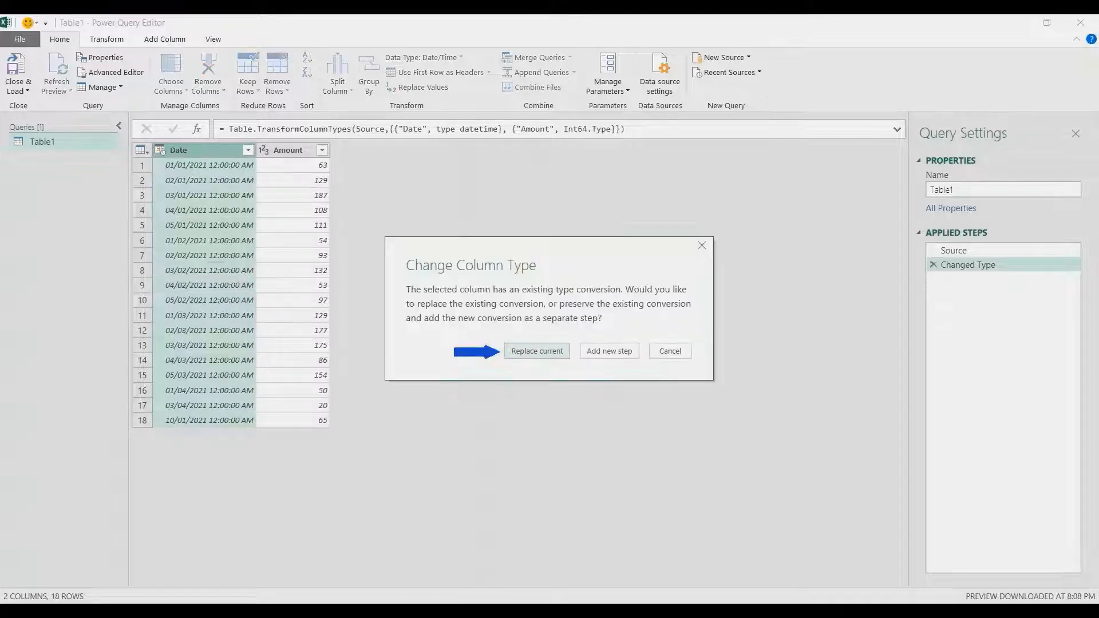
click(537, 350)
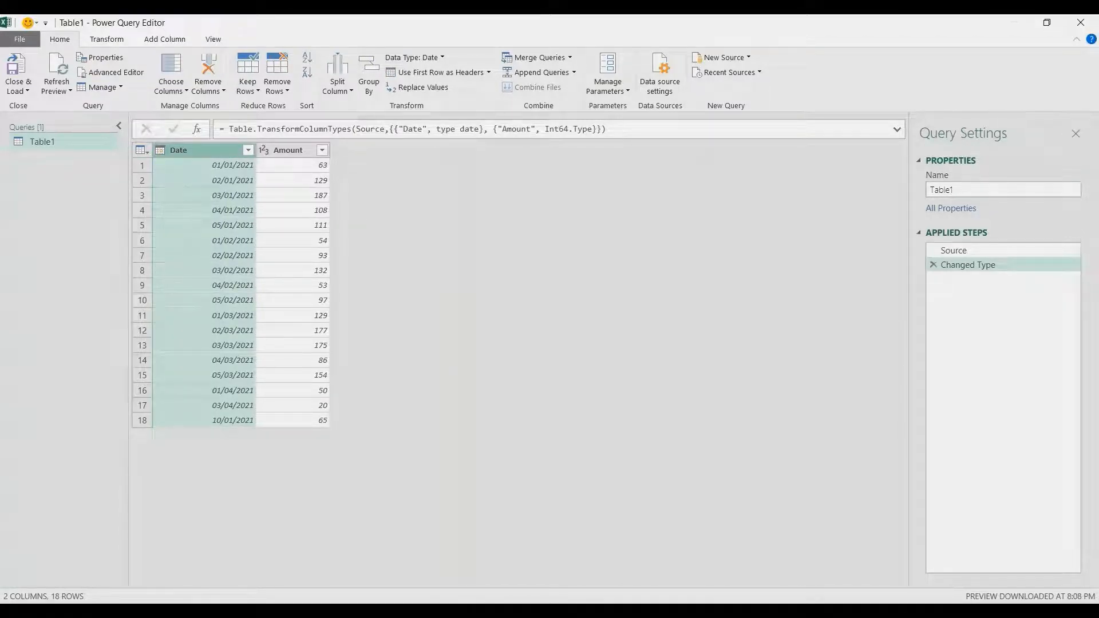
click(248, 150)
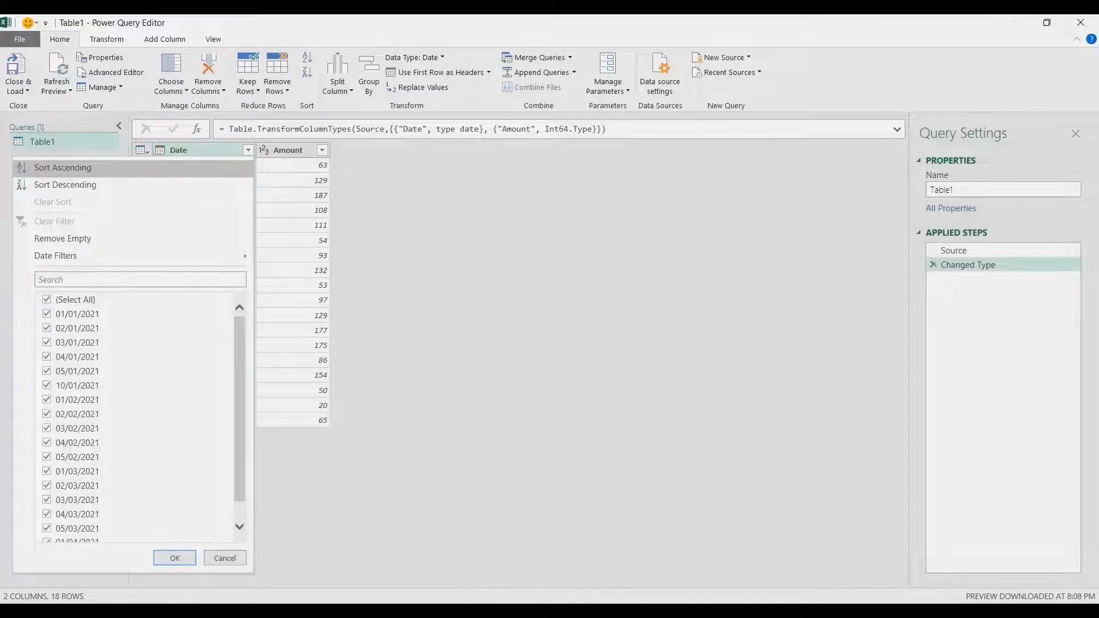
click(63, 167)
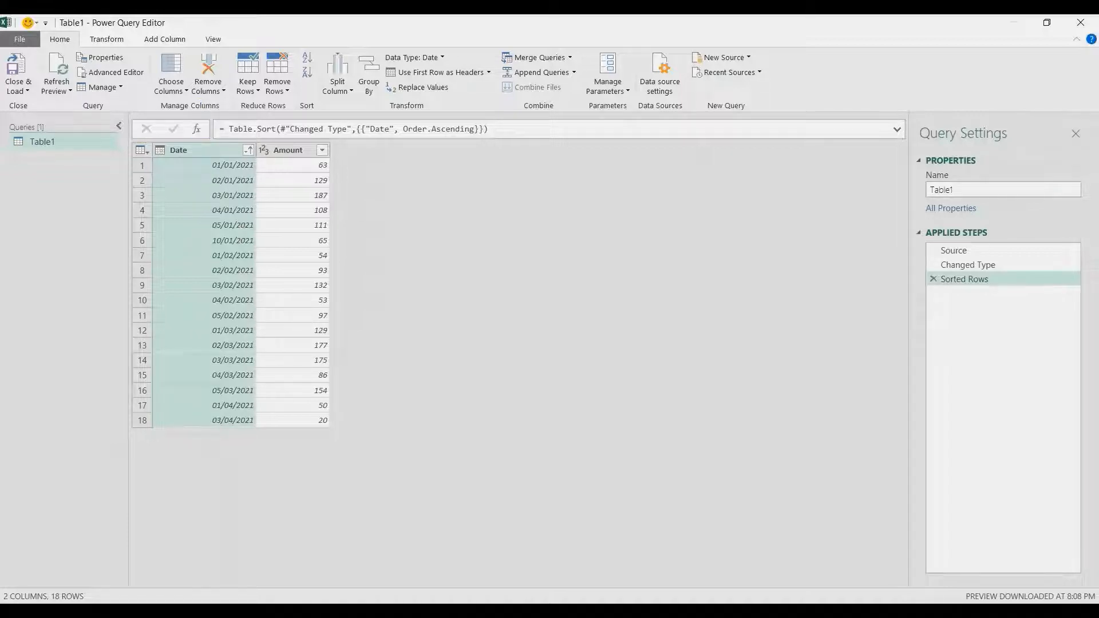
Add a column with the name of the month extracted from the Date column
click(164, 40)
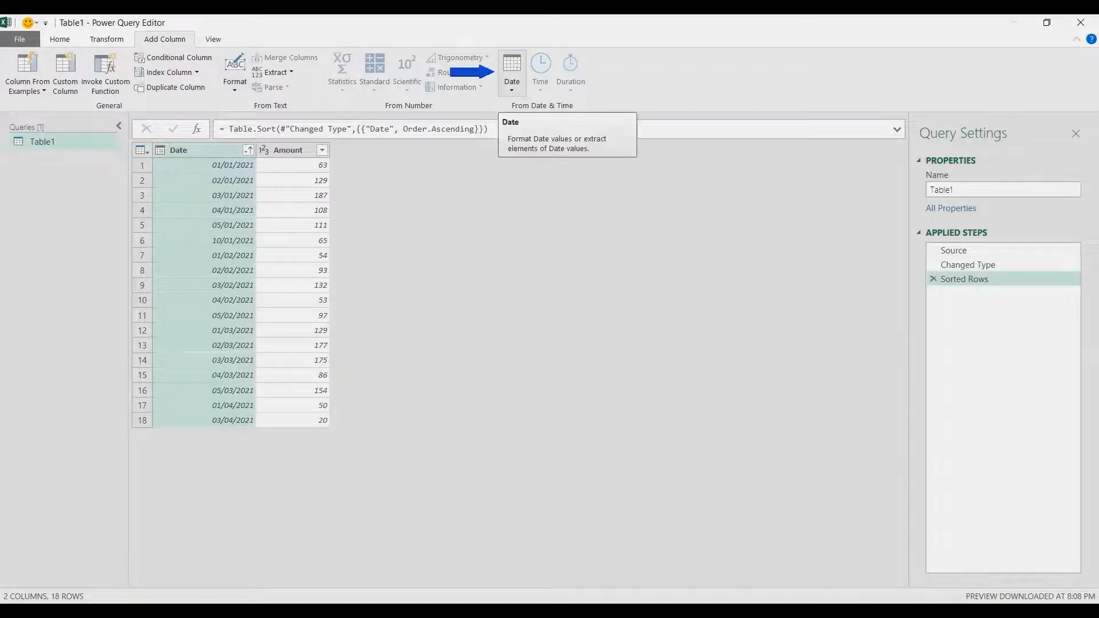
click(512, 71)
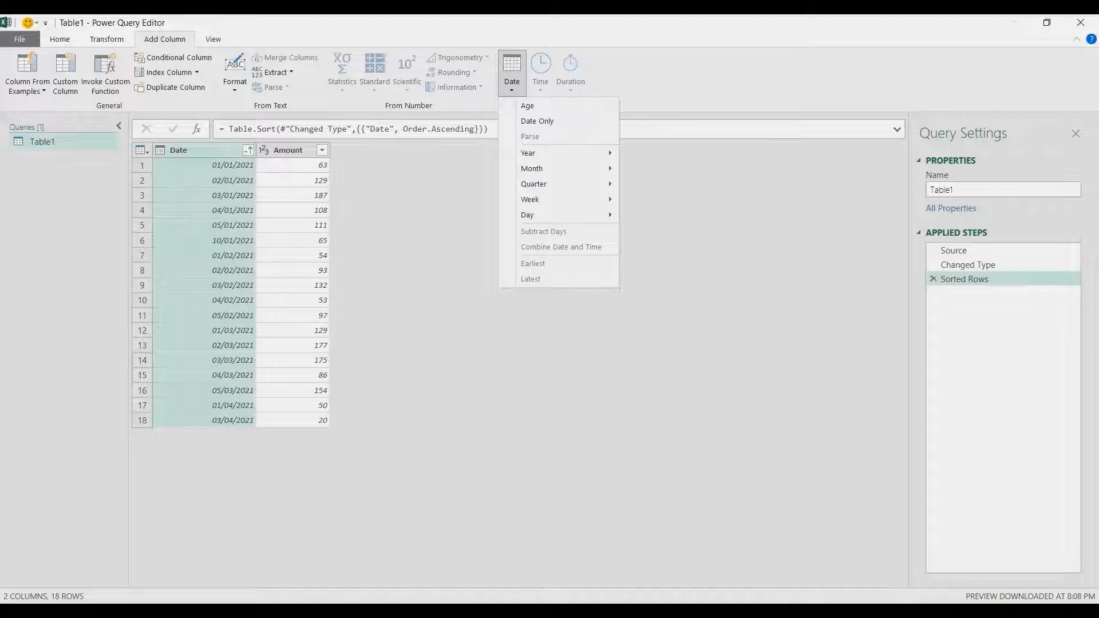
mouse_move(538, 168)
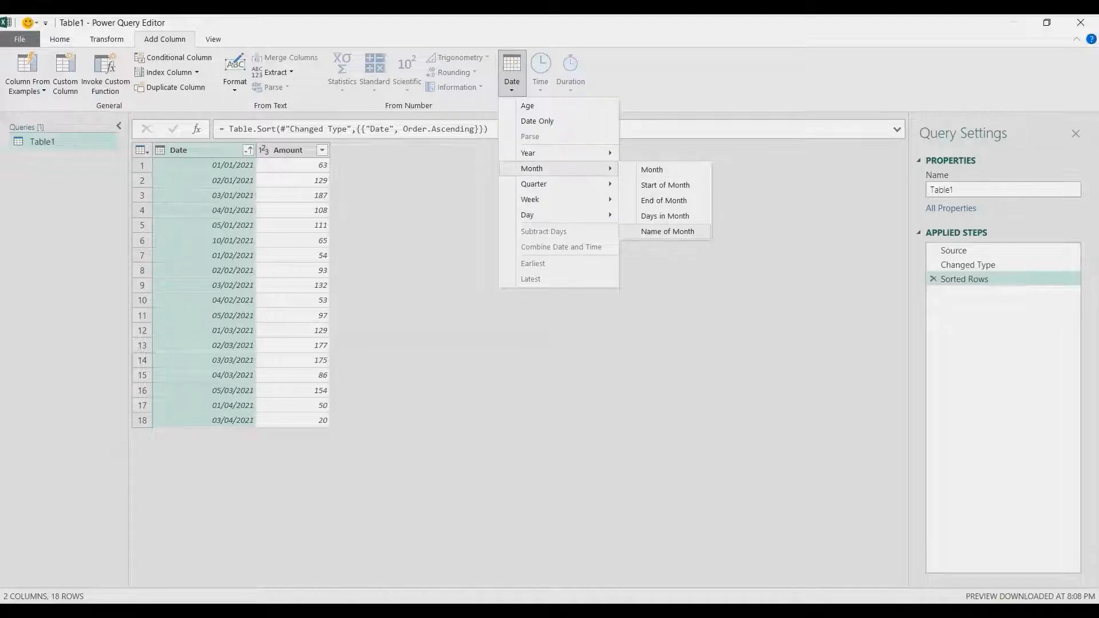
click(667, 231)
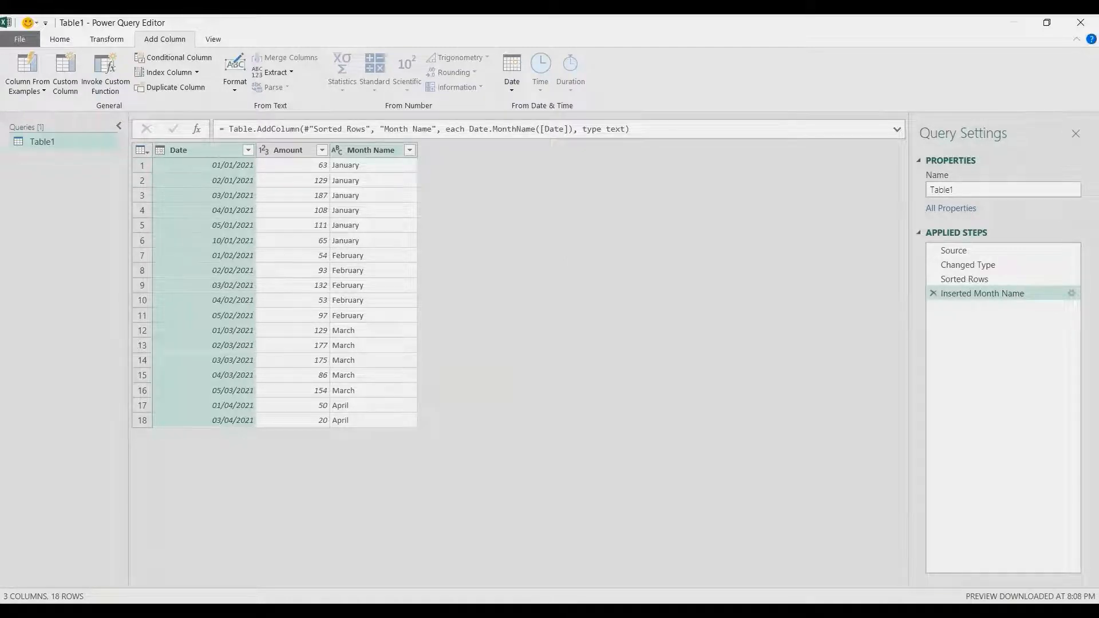
Group the rows by Month Name into a new column named Group using All Rows, and preview the January and February tables
click(372, 150)
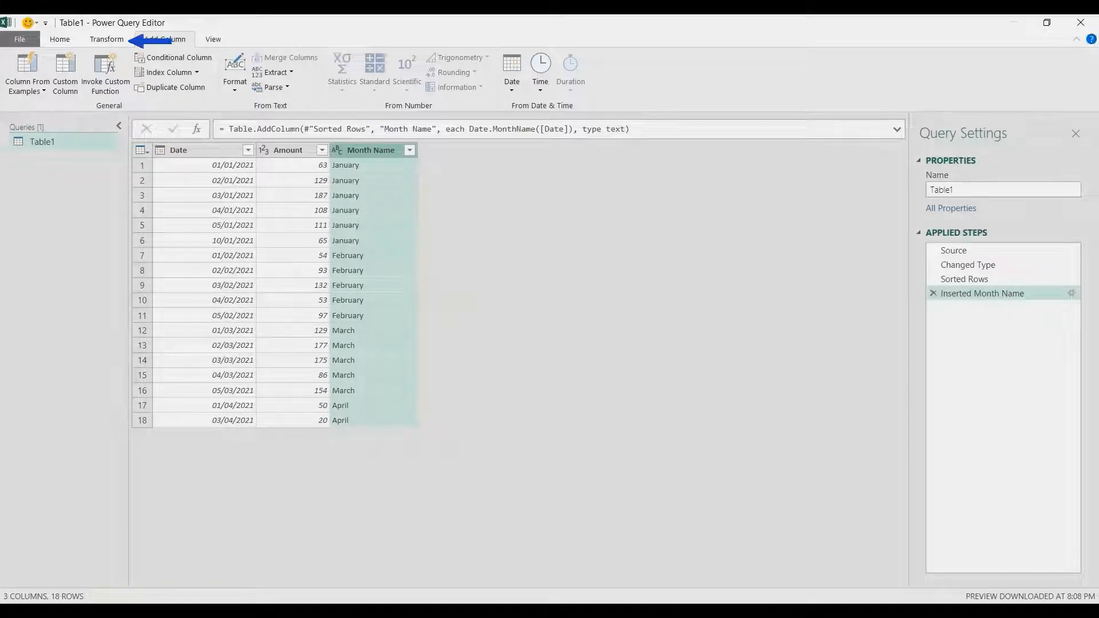
click(106, 40)
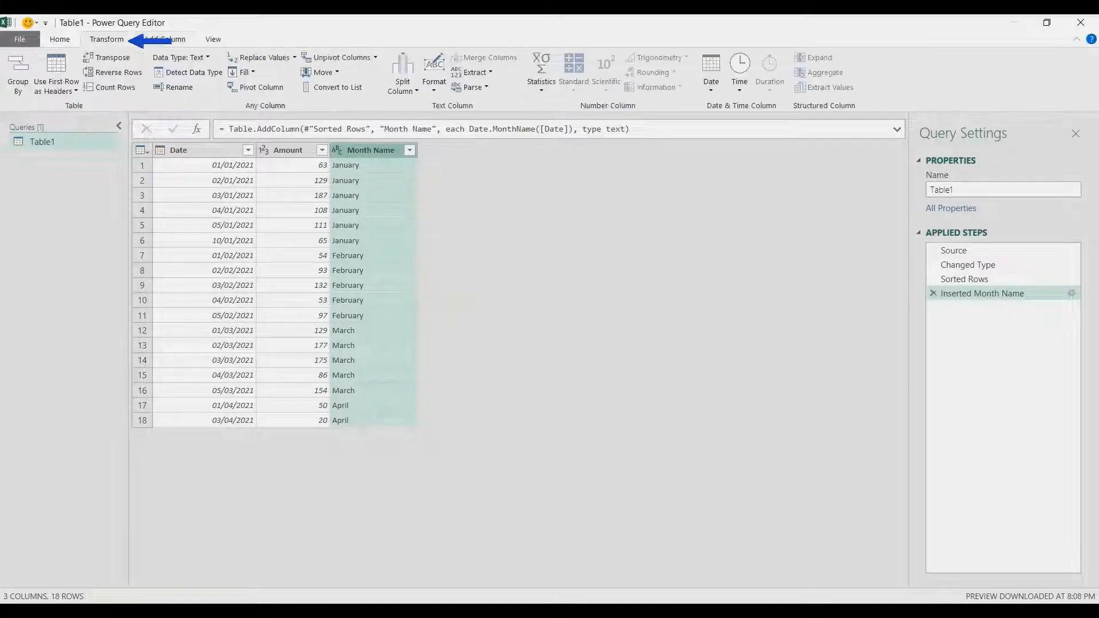
click(18, 74)
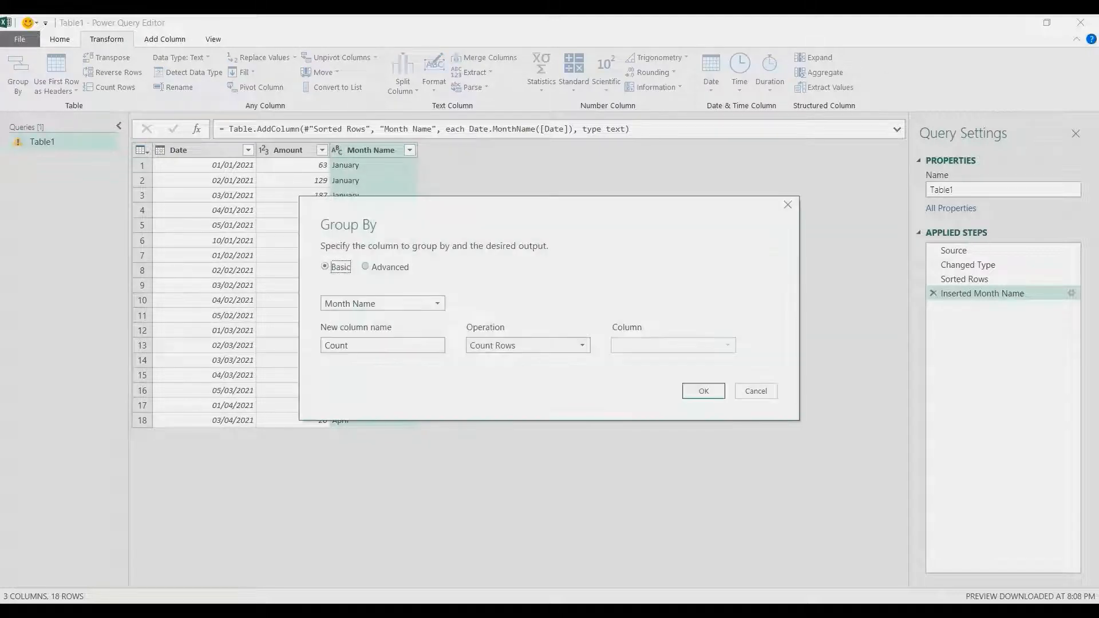
double_click(338, 346)
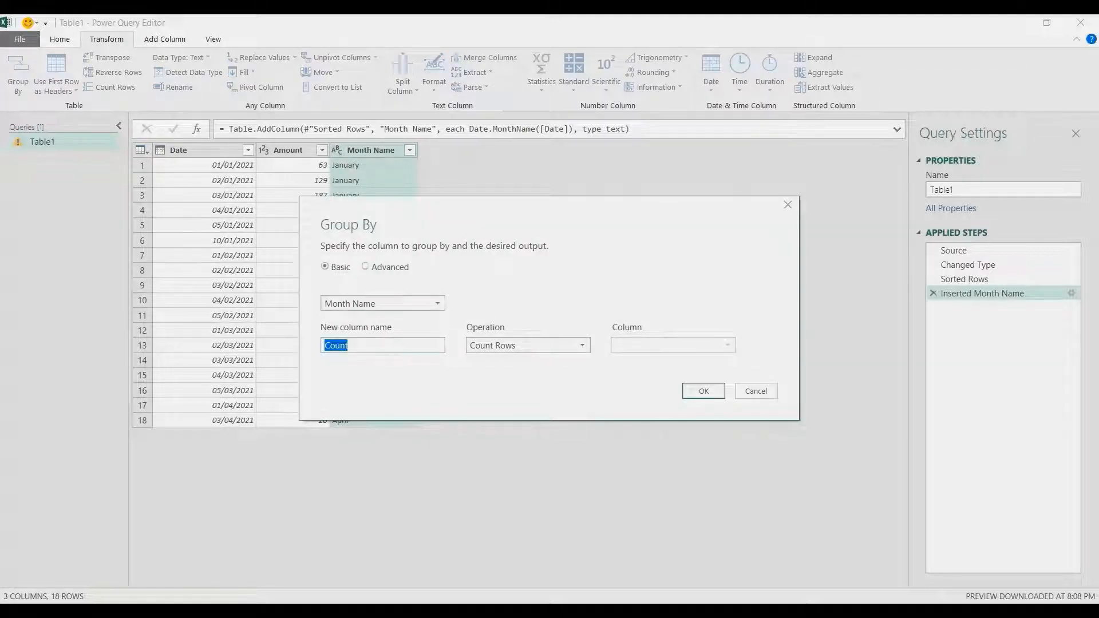
text(Group)
click(527, 345)
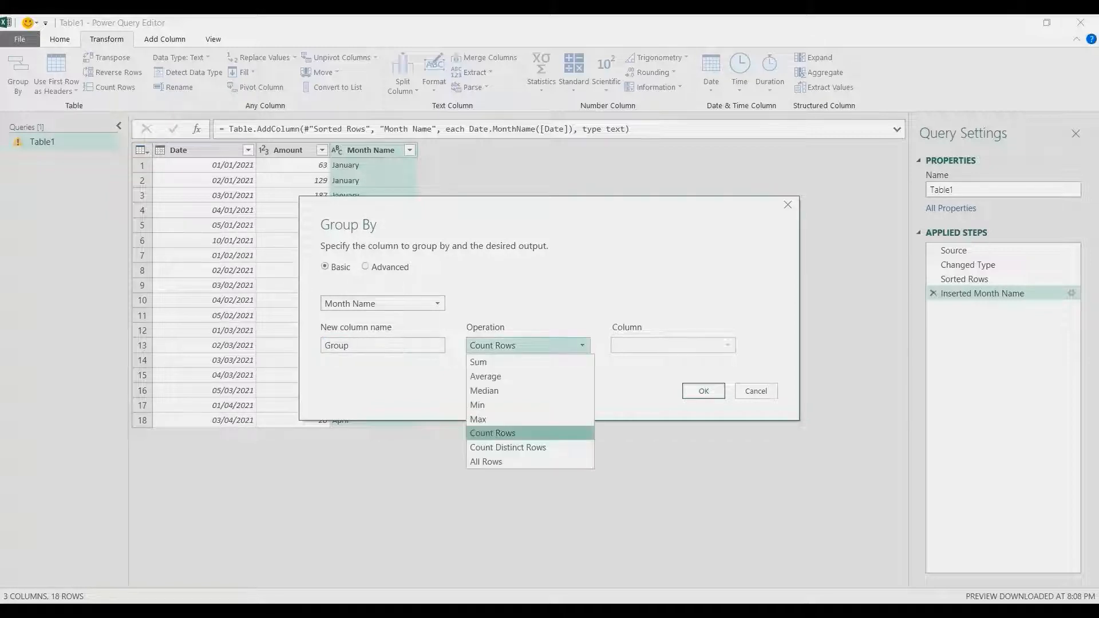
click(515, 461)
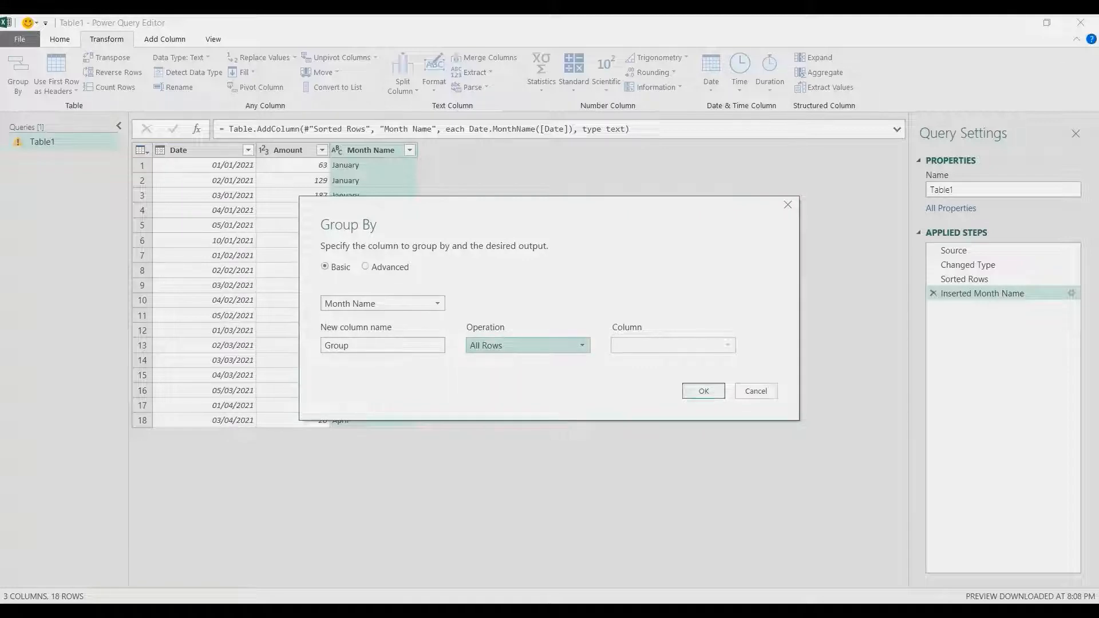
click(693, 393)
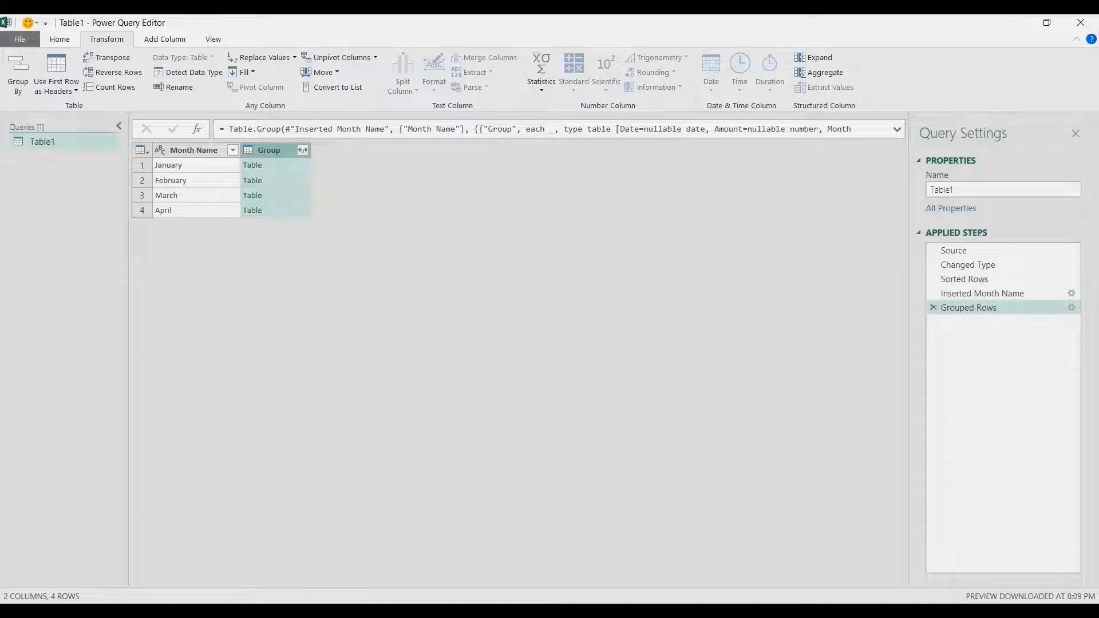
click(286, 166)
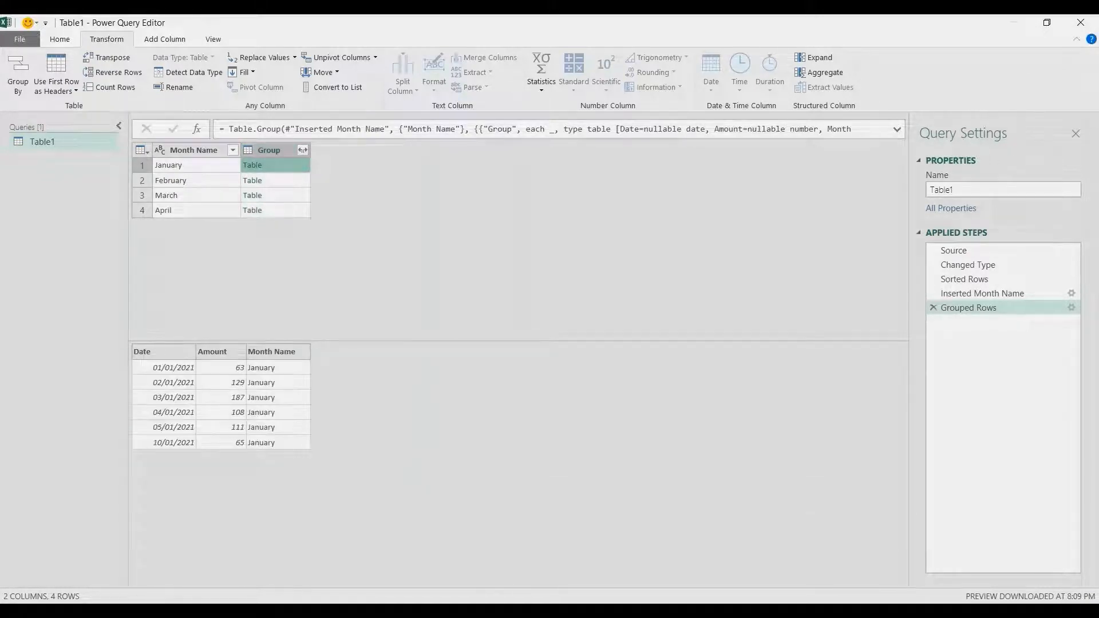
click(286, 180)
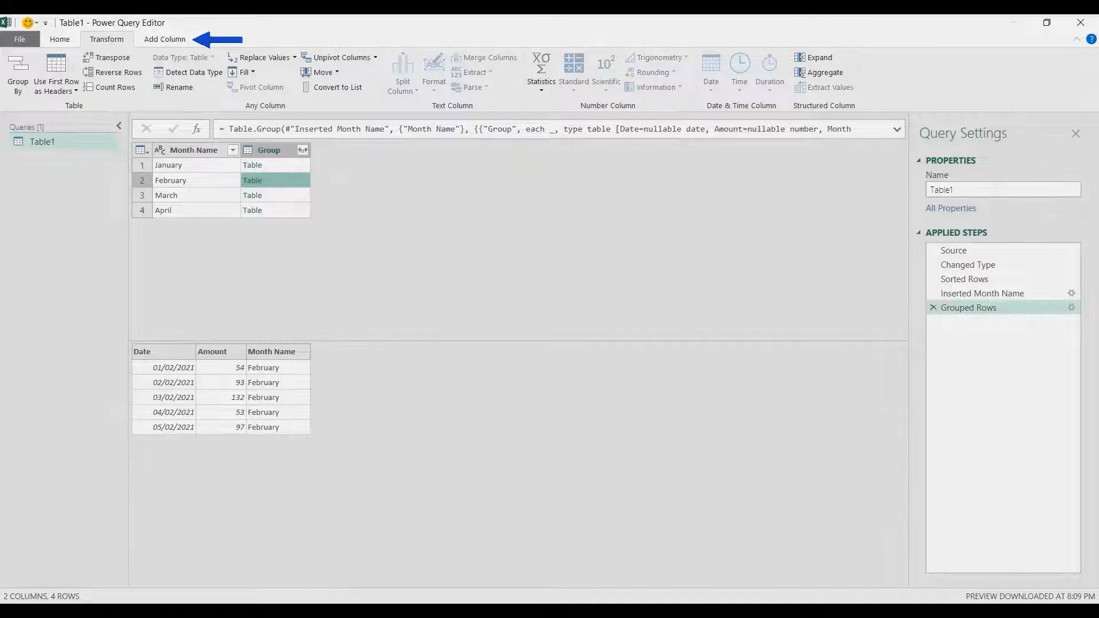
Start a new custom column and name it Second Group
click(165, 39)
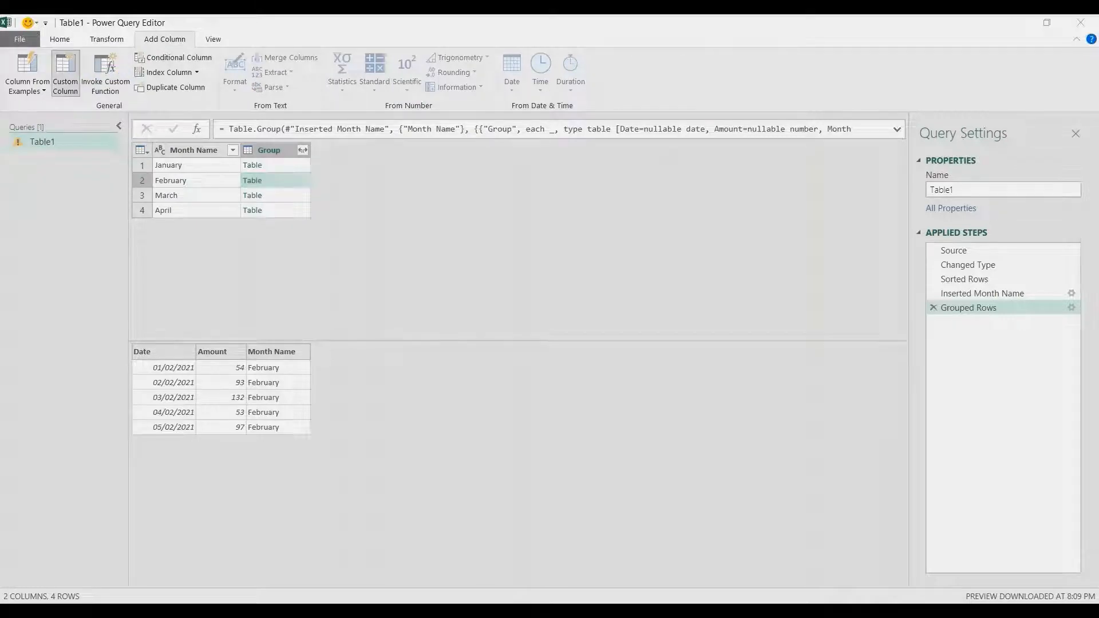
click(65, 73)
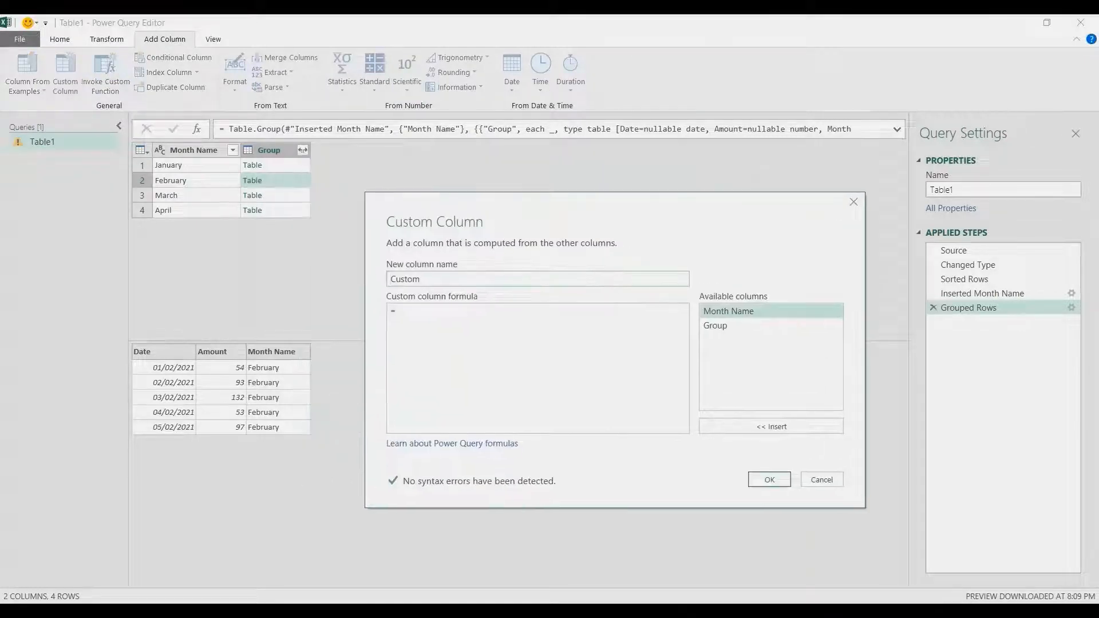
double_click(405, 279)
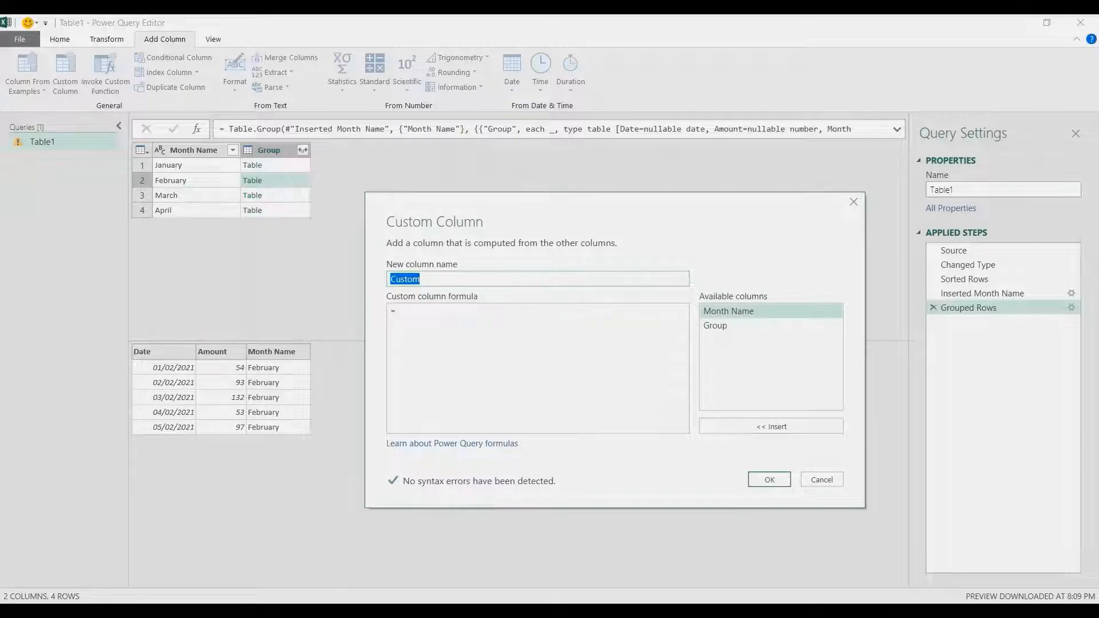
text(Second Group)
key(Tab)
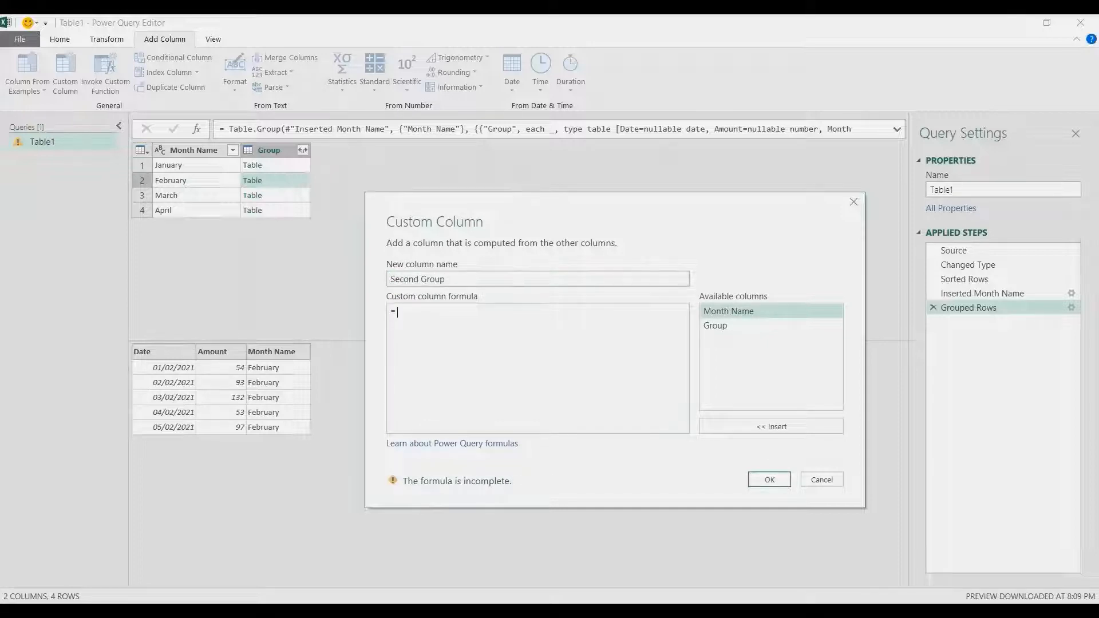
Create the Second Group column with the formula Table.AddIndexColumn([Group],"Row Position",0,1), and preview its January table
text(Table.AddIn)
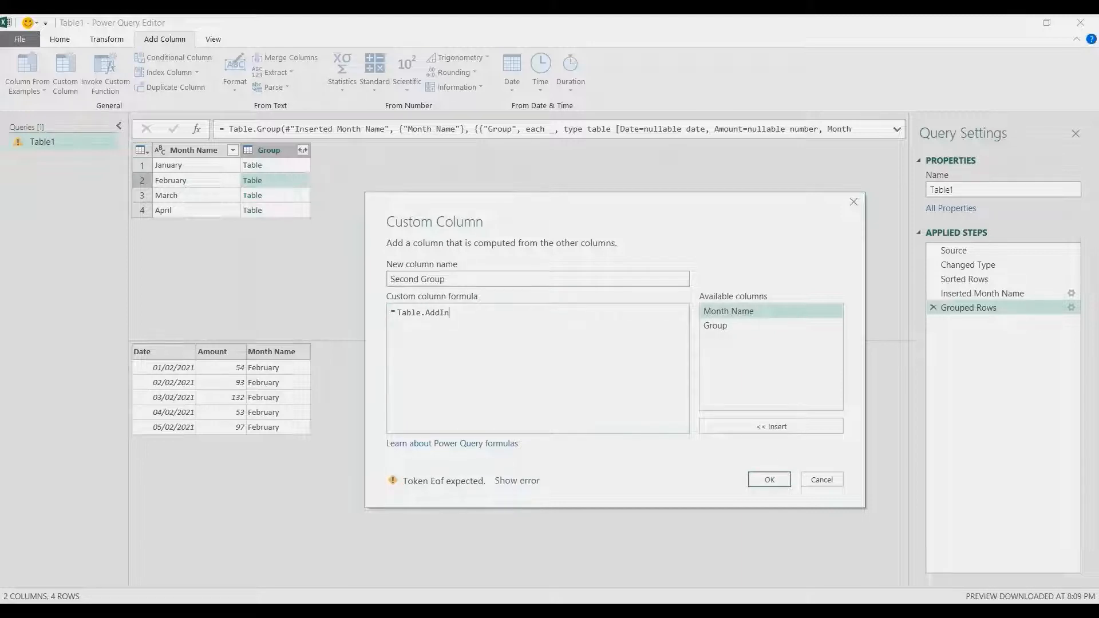
text(dexColu)
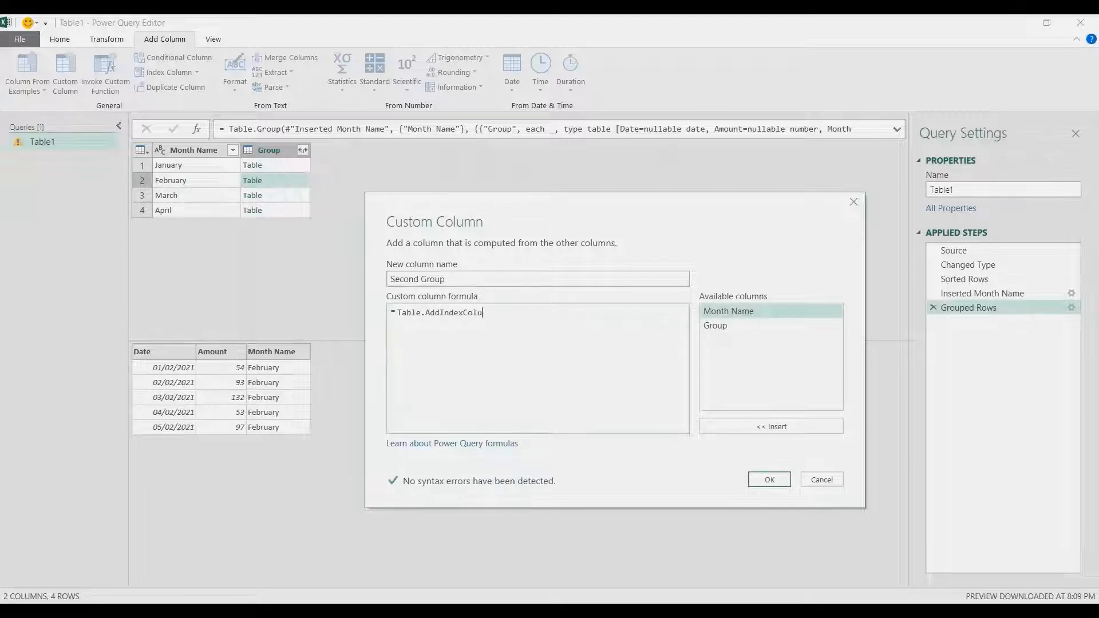
text(mn()
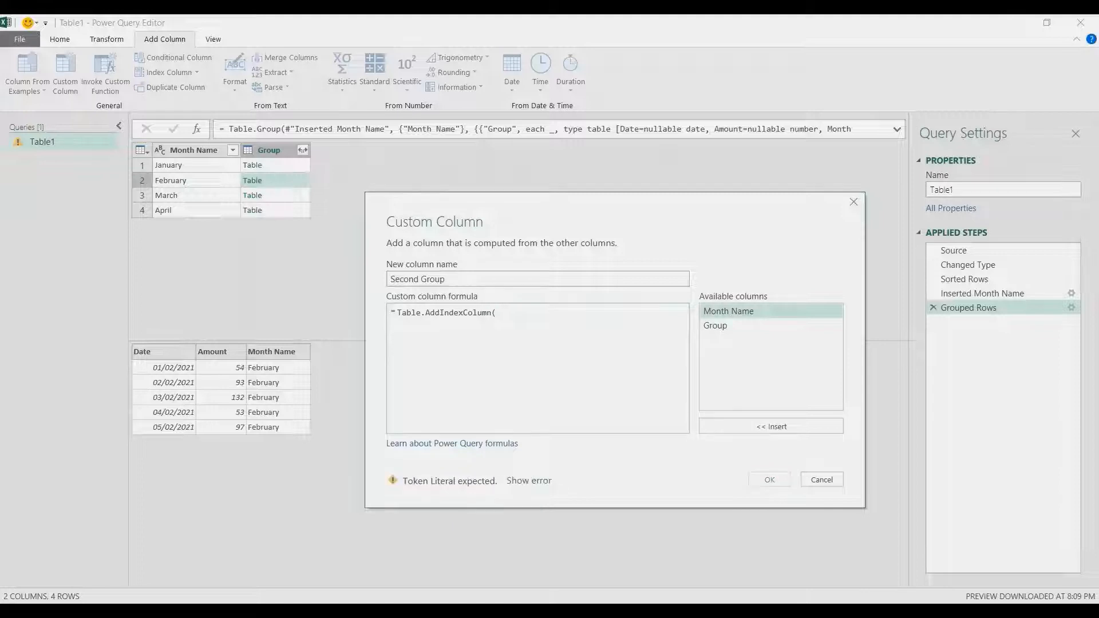
double_click(715, 326)
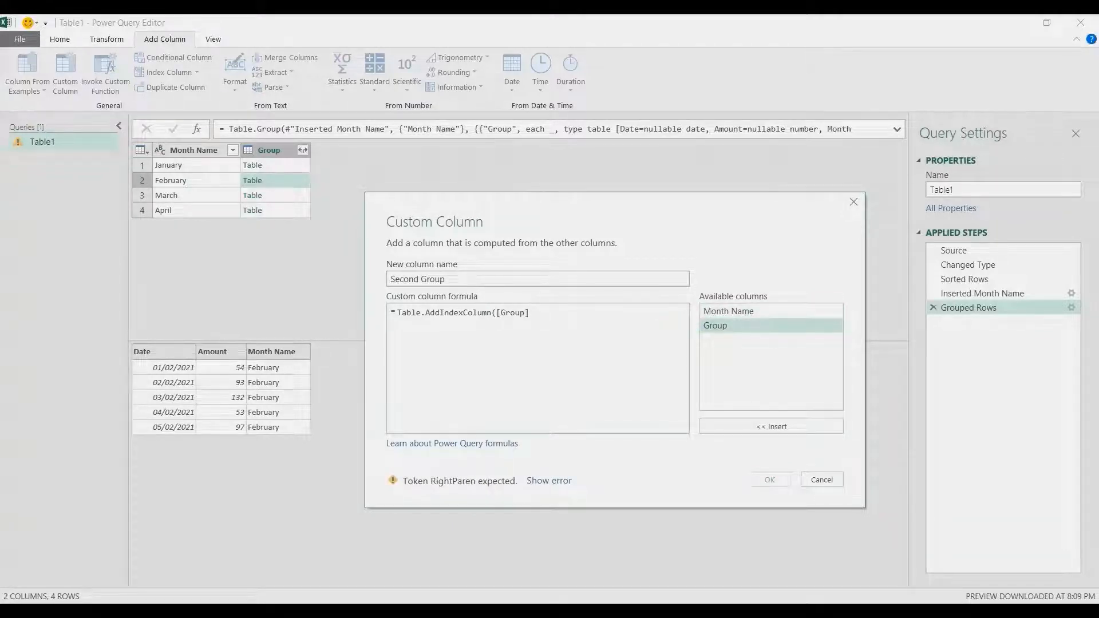
text(,")
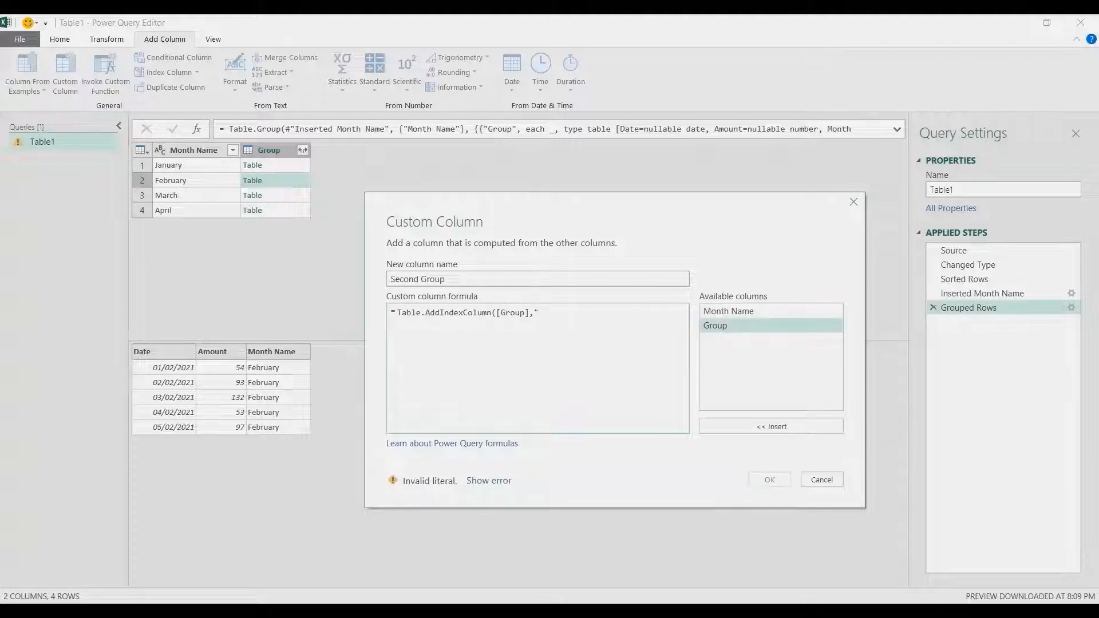
text(Row Position")
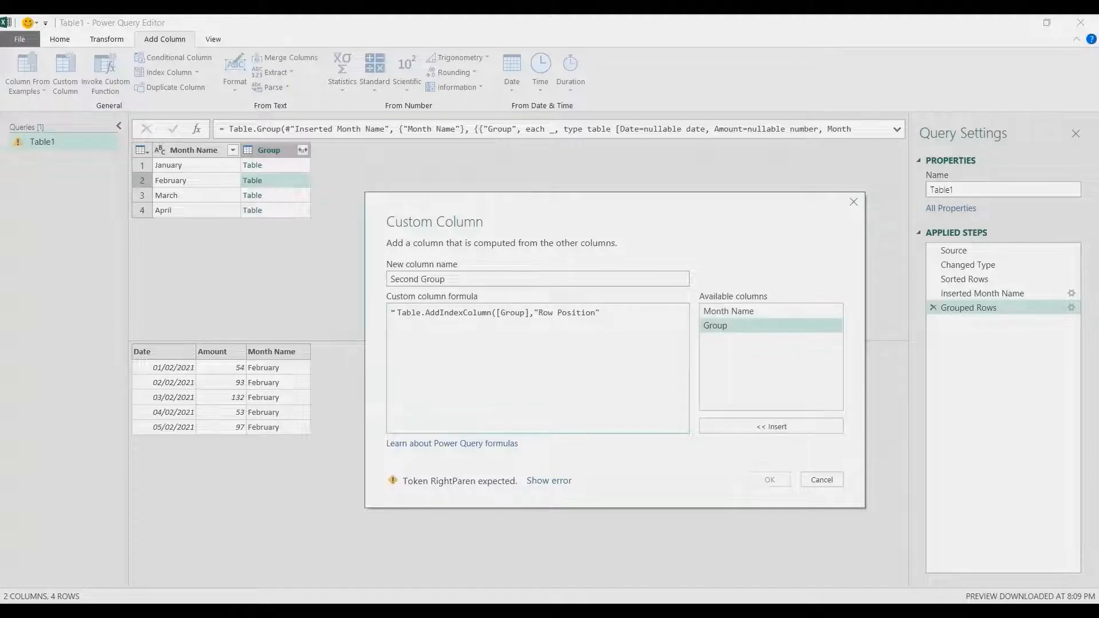
text(,0)
text(,)
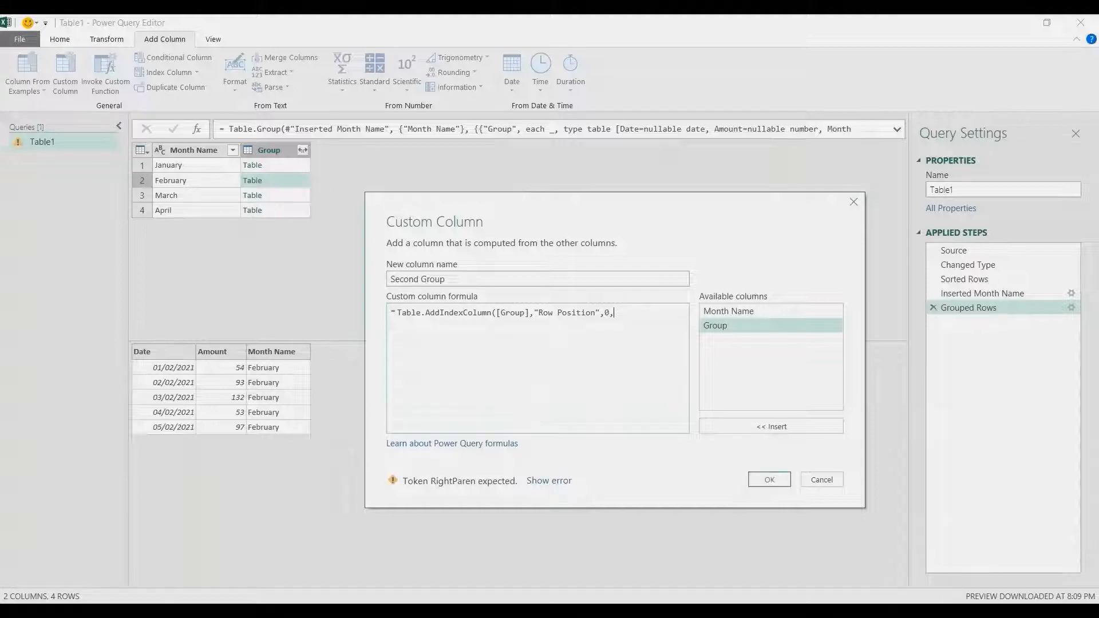
text(1))
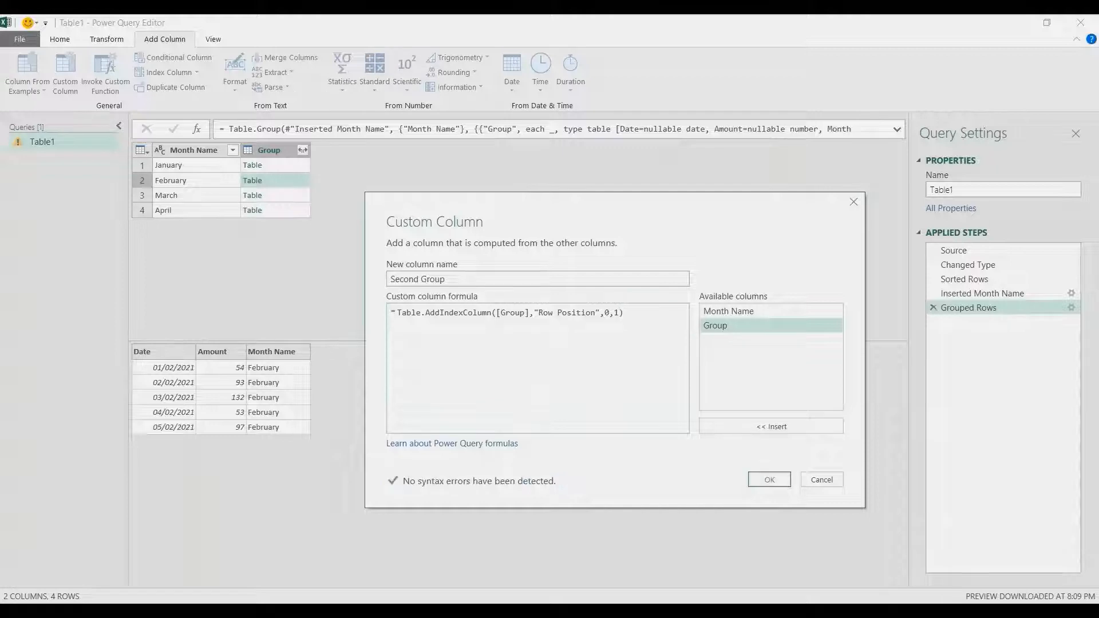
click(769, 480)
click(360, 165)
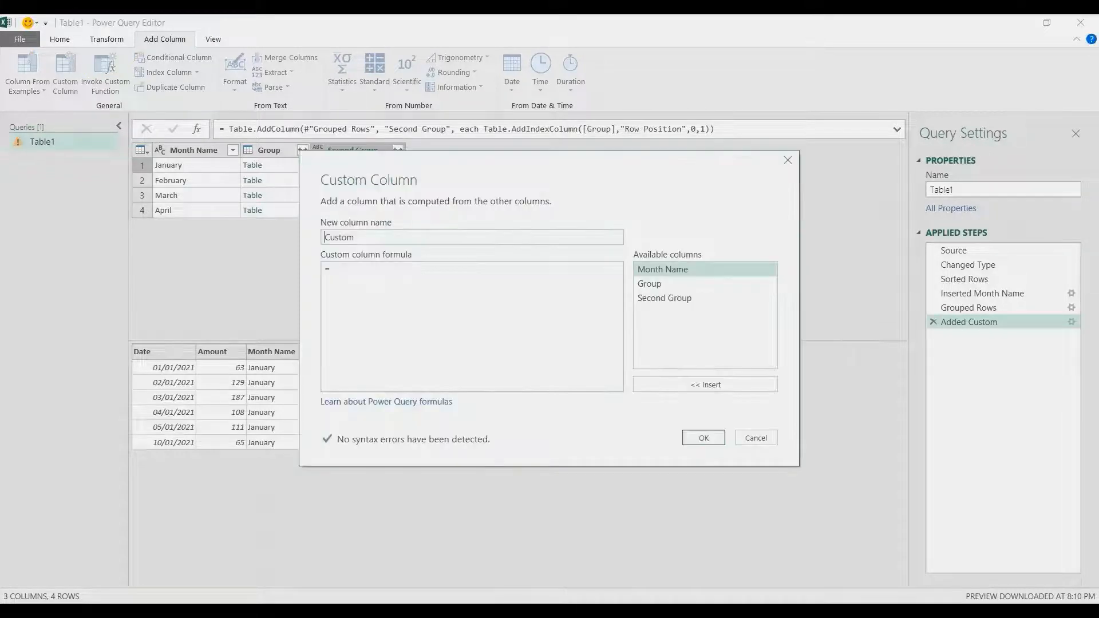
Add a custom column named List with the formula [Second Group][Amount], and preview the list of each month
text(List)
key(Tab)
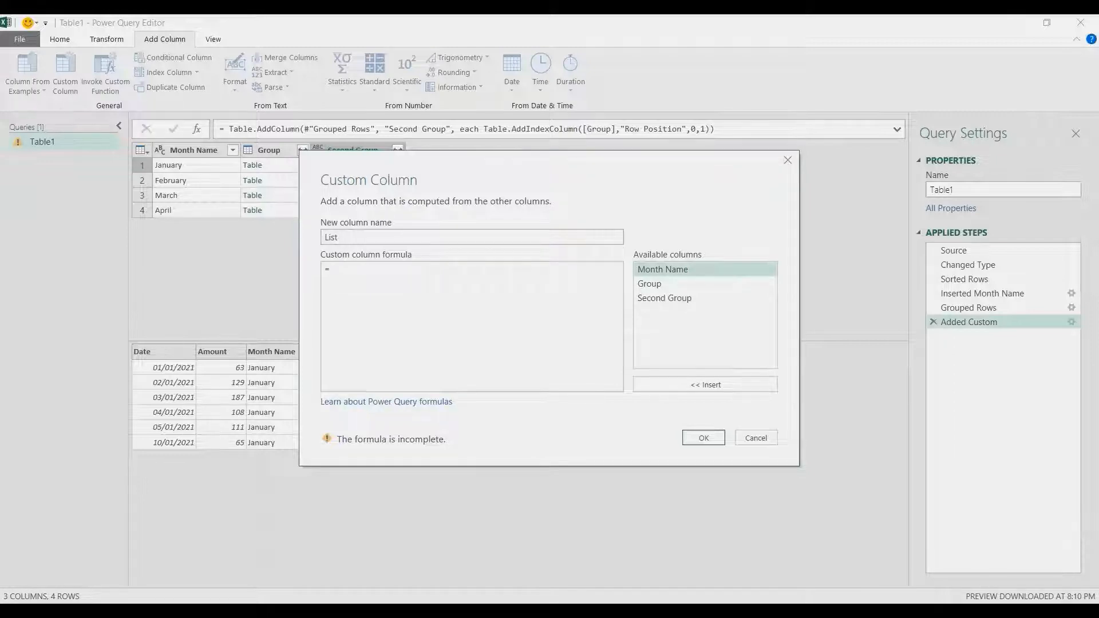
click(705, 284)
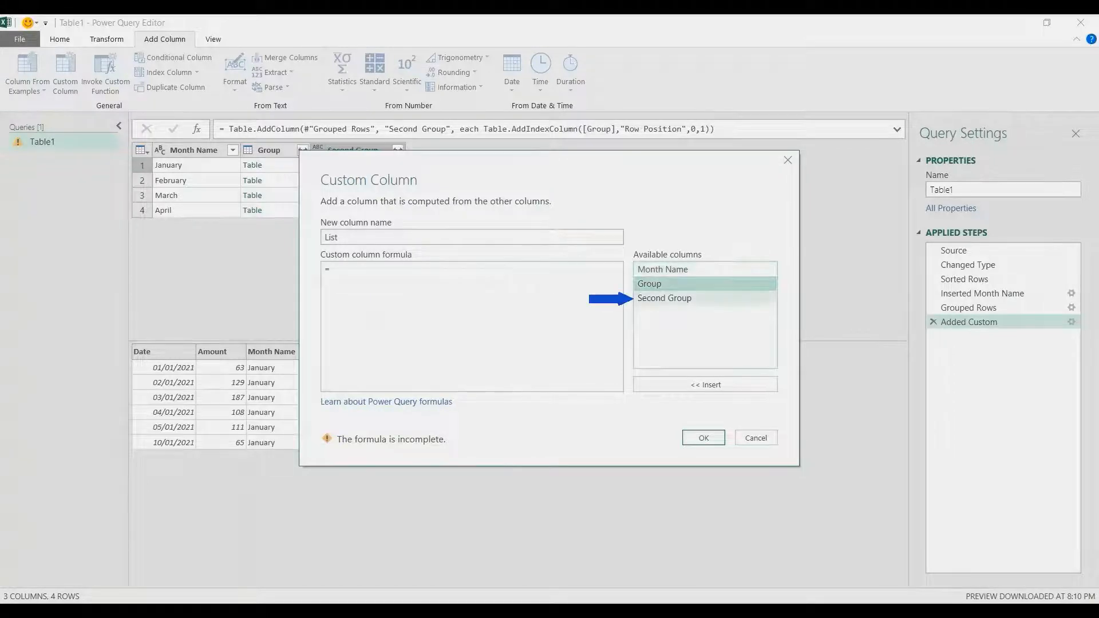
double_click(663, 297)
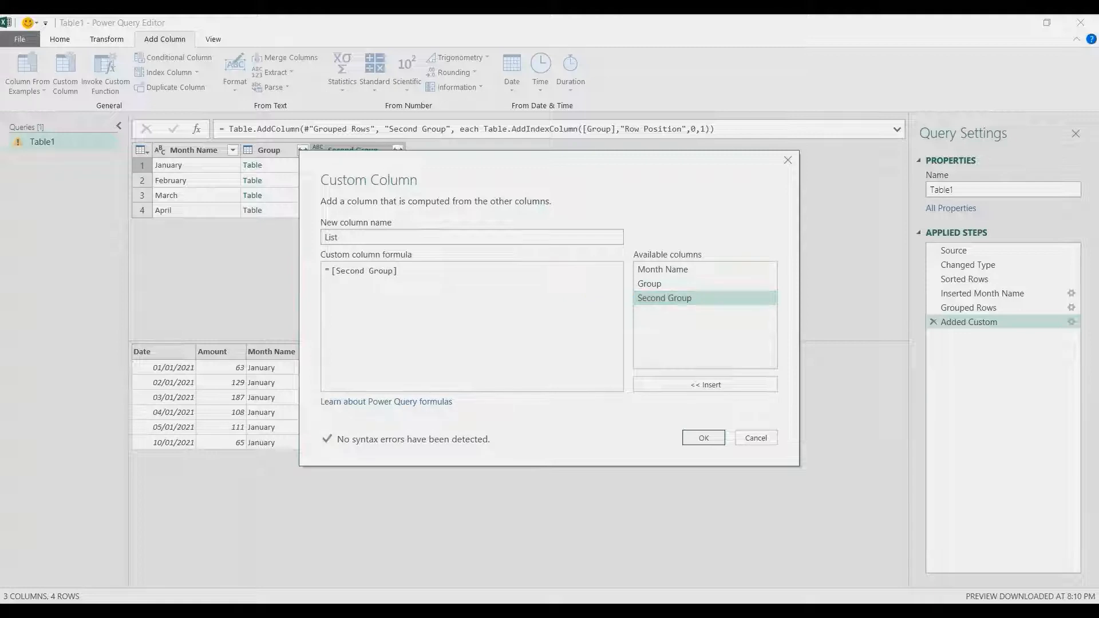
text([)
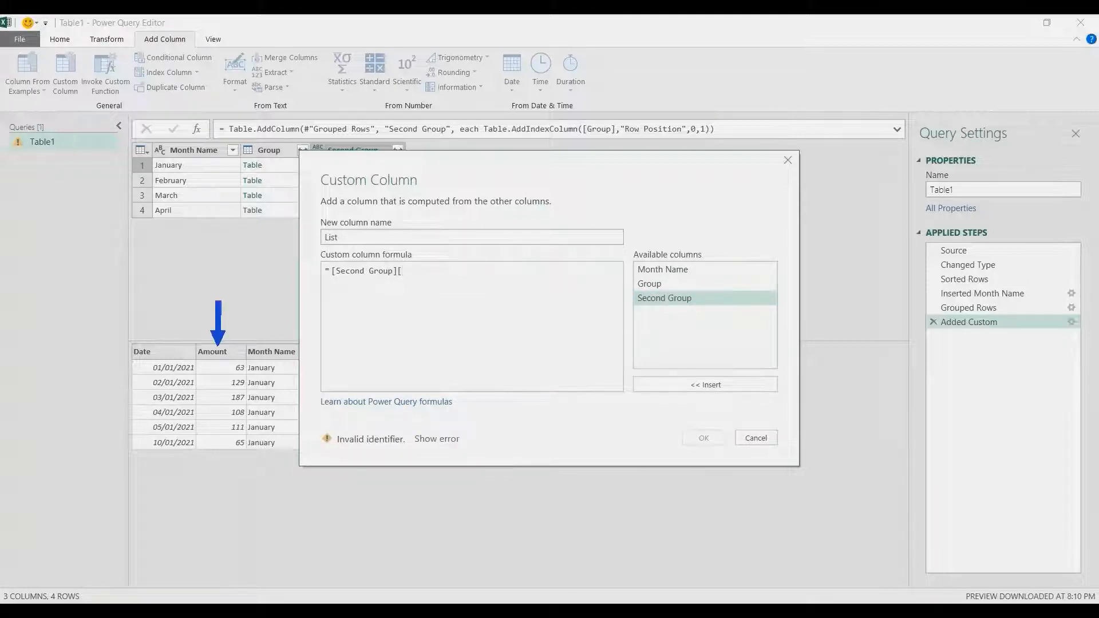
text(Amount])
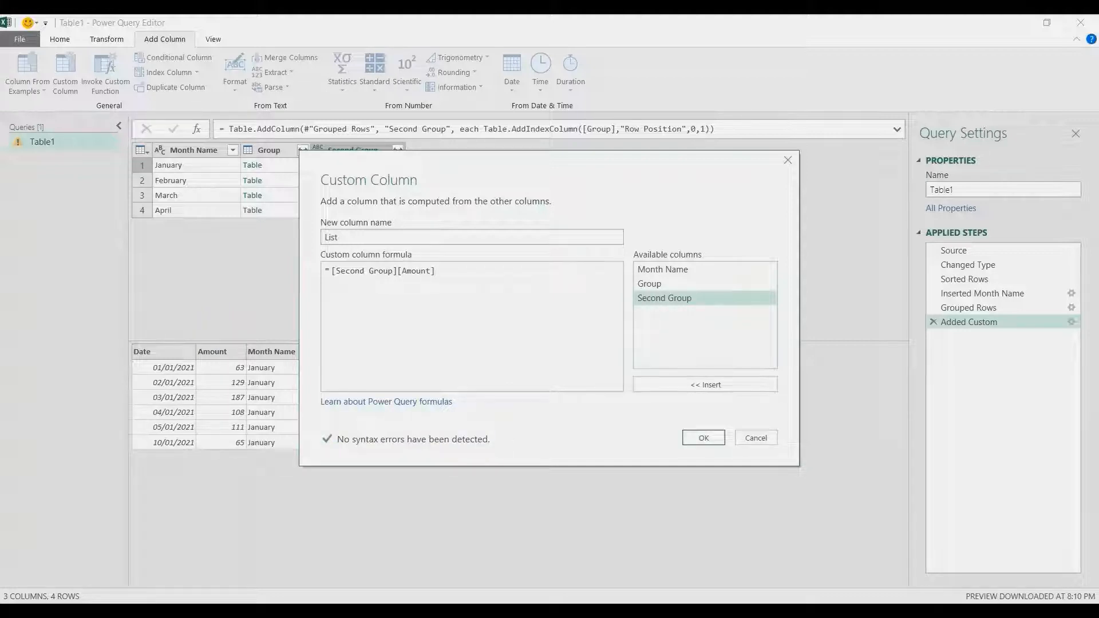
click(704, 438)
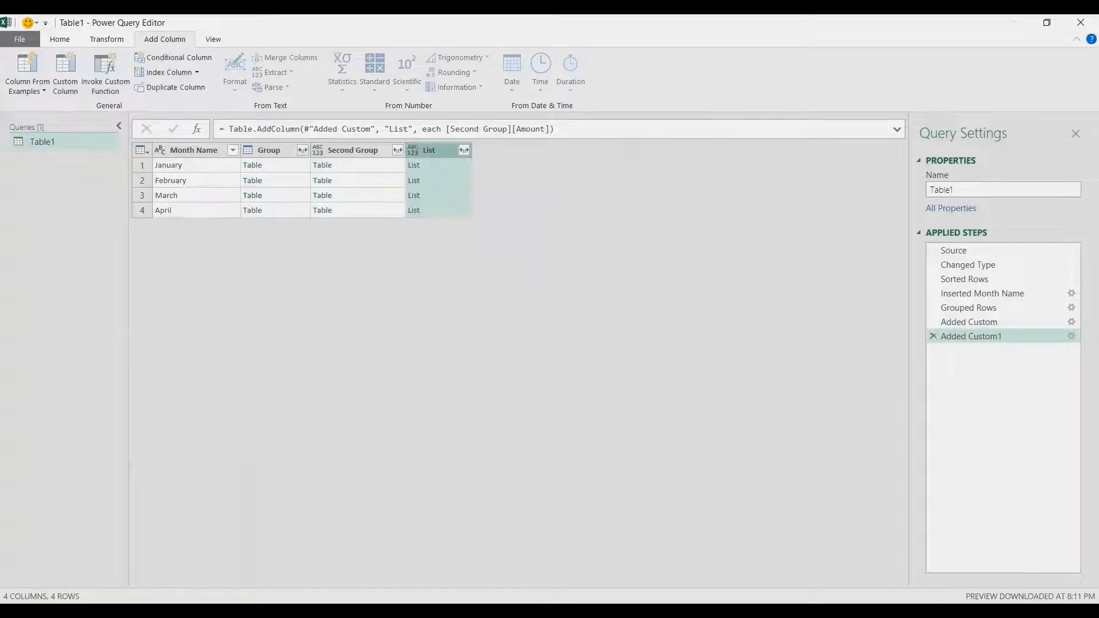
click(439, 165)
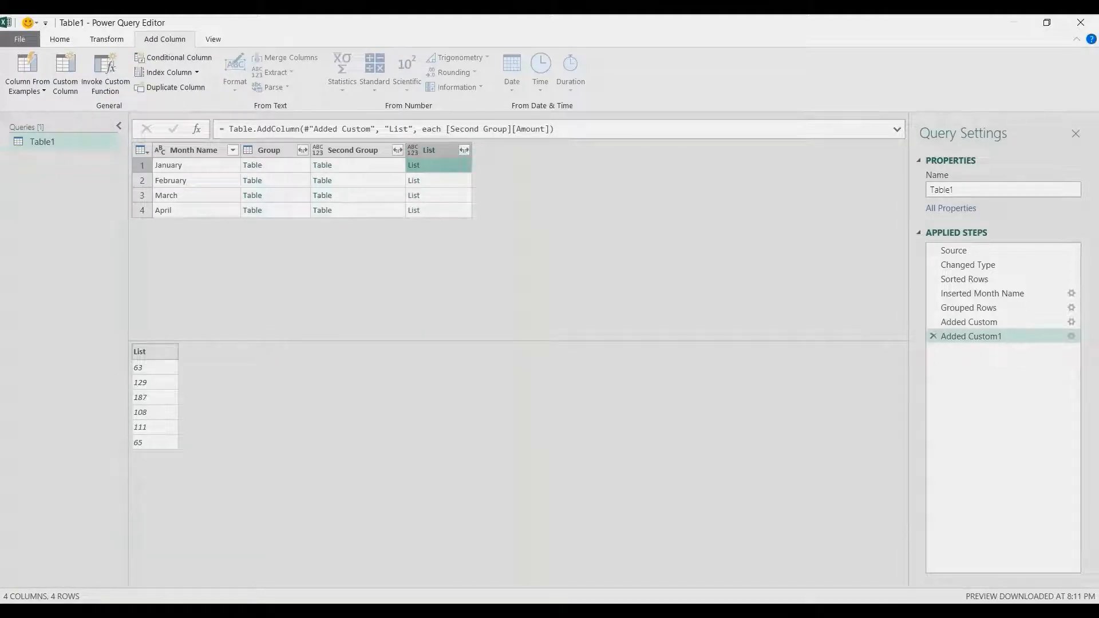
key(Down)
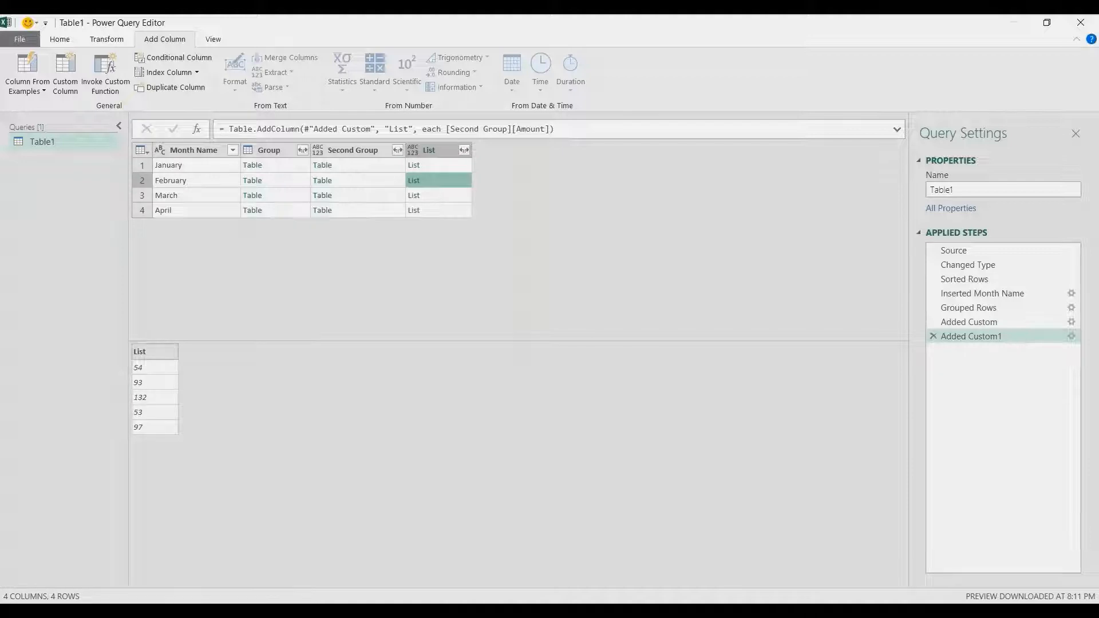
key(Down)
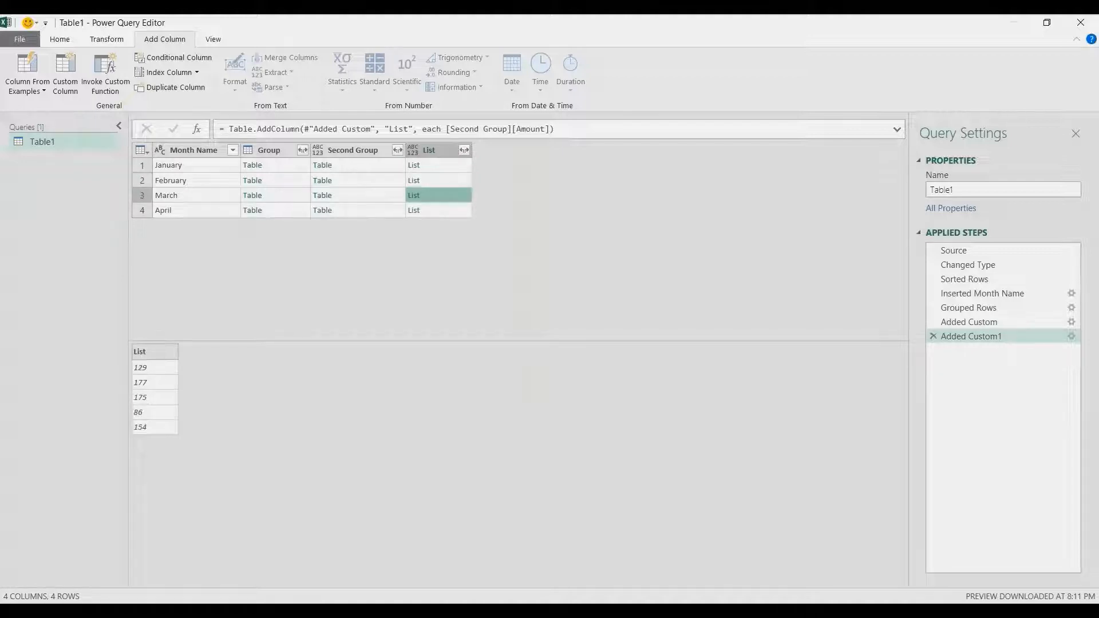
key(Down)
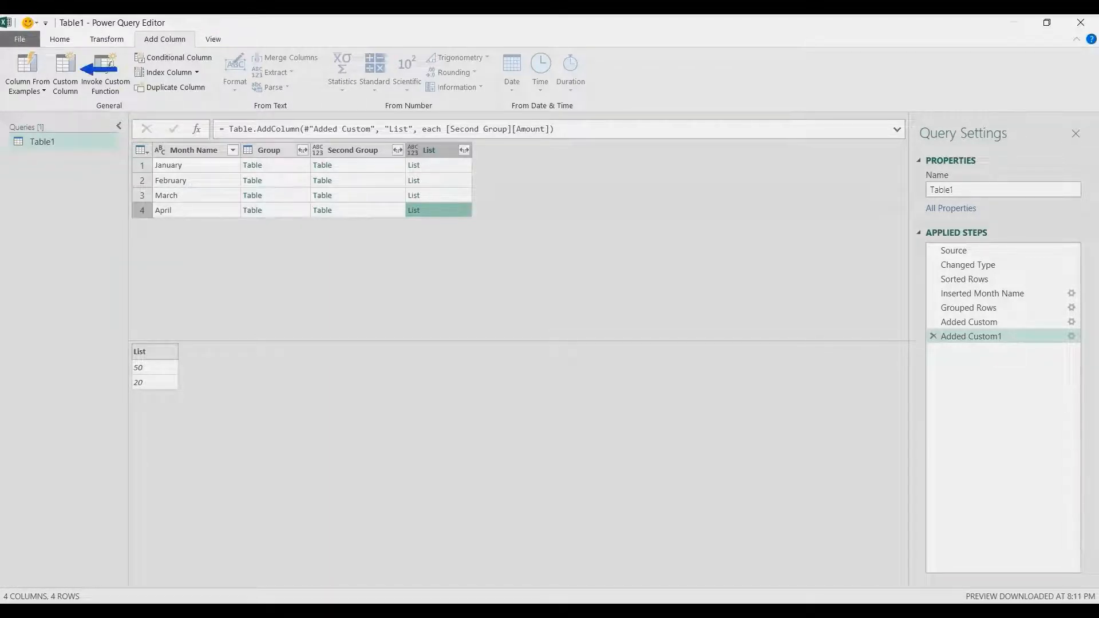
click(444, 166)
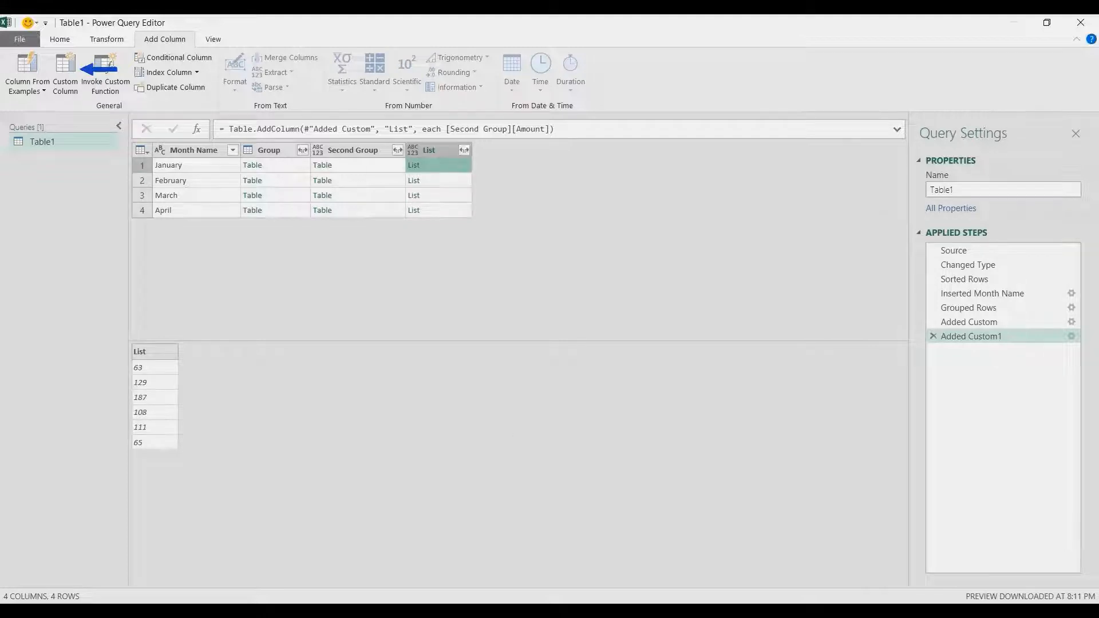
Start another custom column and name it Running Total of List
click(66, 74)
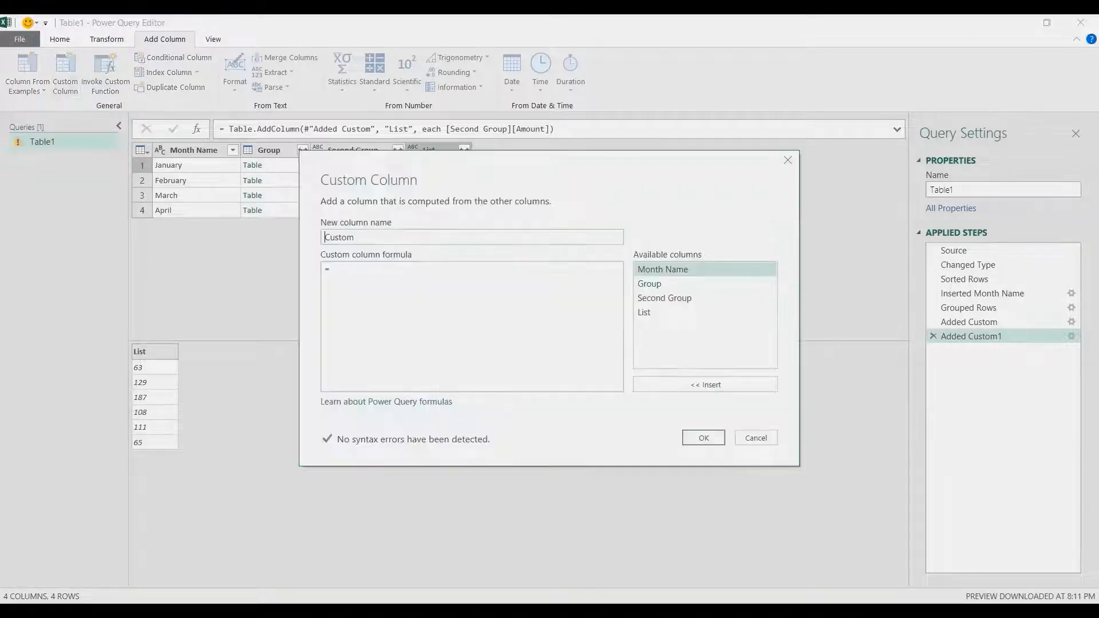
text(Running Total of List)
key(Tab)
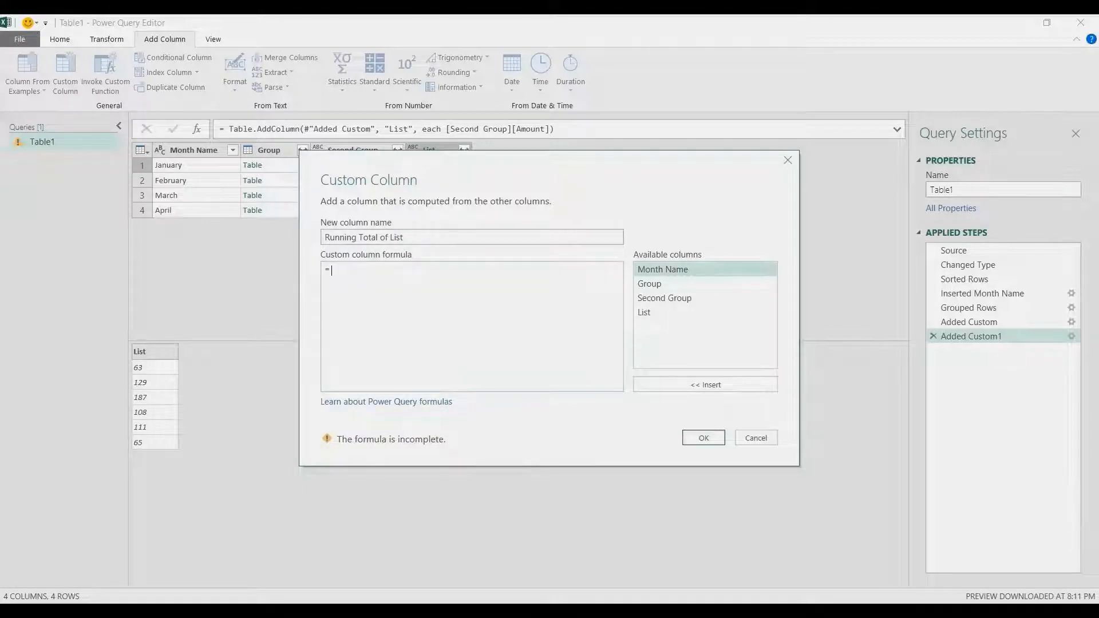
Begin the Running Total of List formula with List.Accumulate, using [List] as the list and {0} as the seed
text(List.Accumulate)
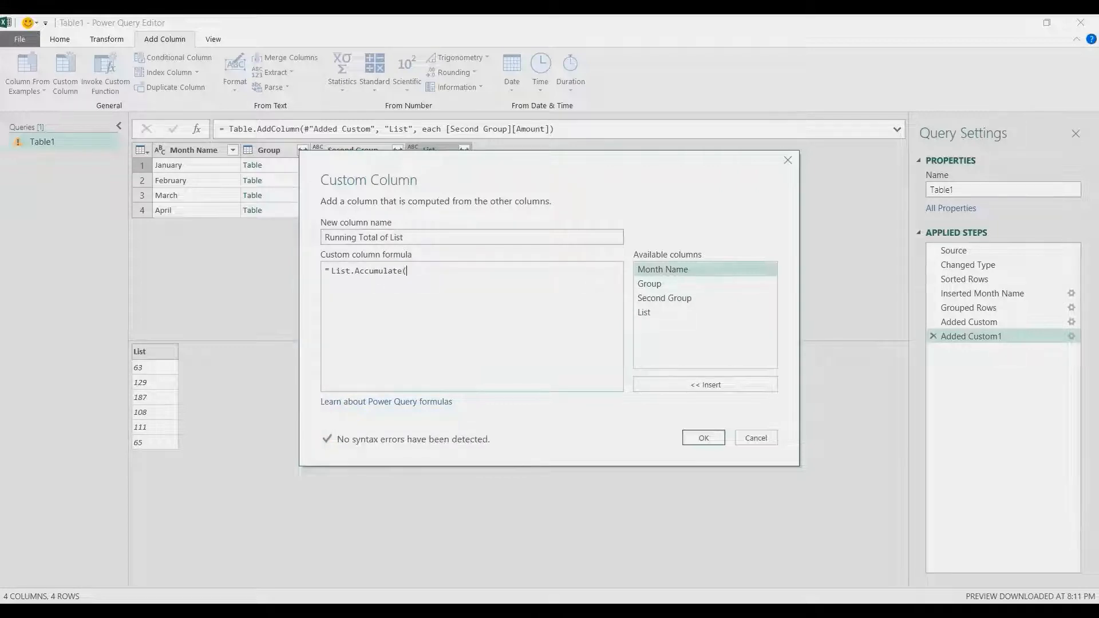
text(()
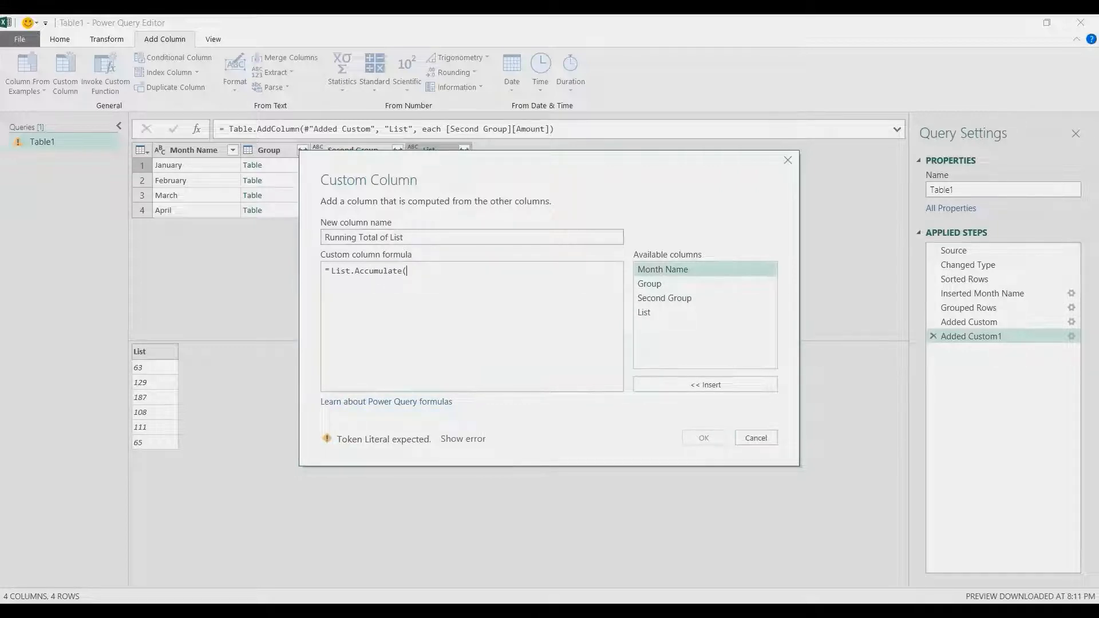
drag(515, 162, 499, 230)
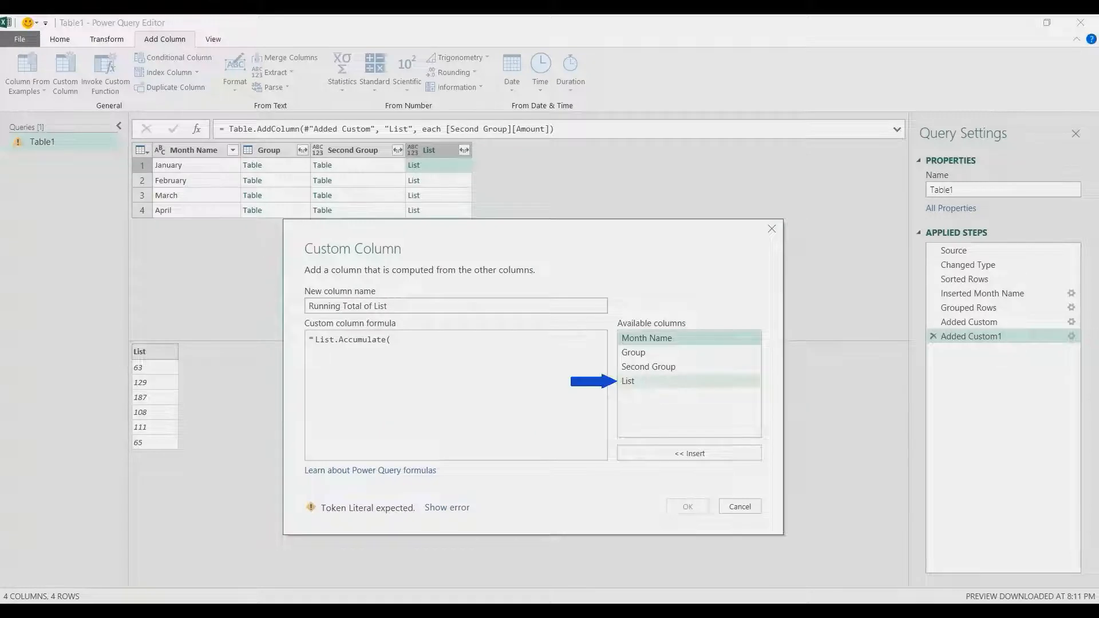
double_click(628, 380)
text(,)
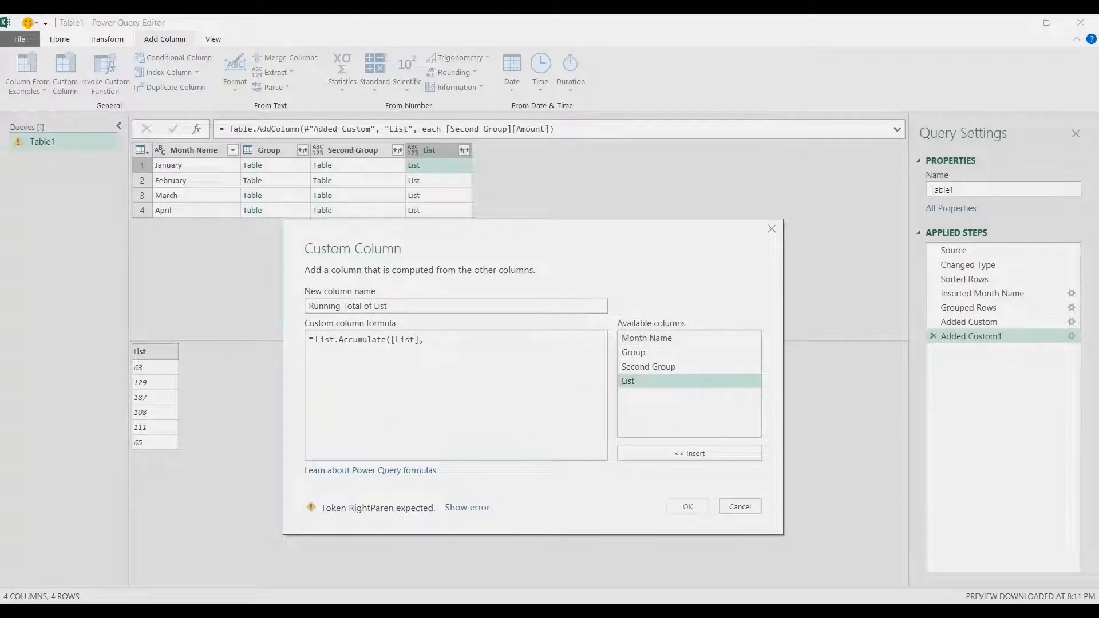
text({0)
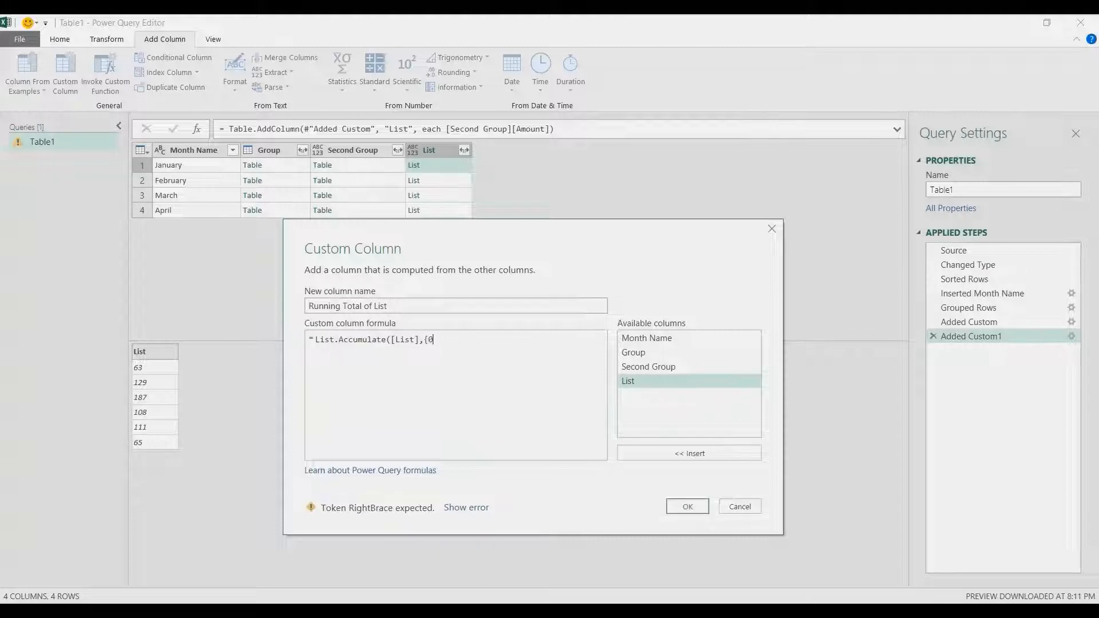
text(},)
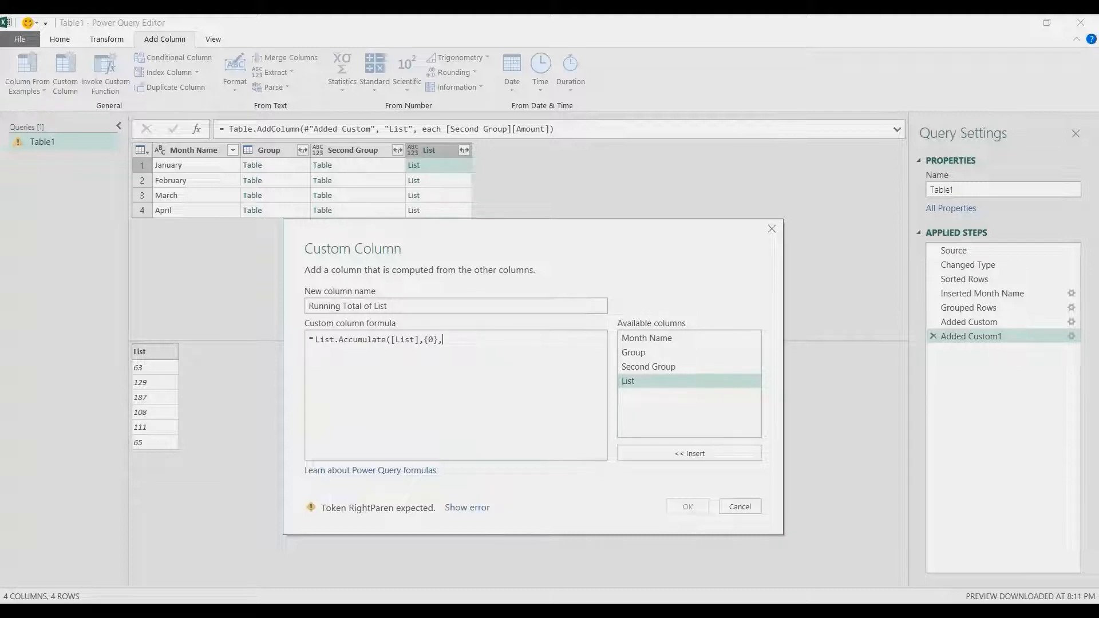
Add the accumulator function's parameters to the formula as (ThisRowValue, NextRowValue) =>
text(()
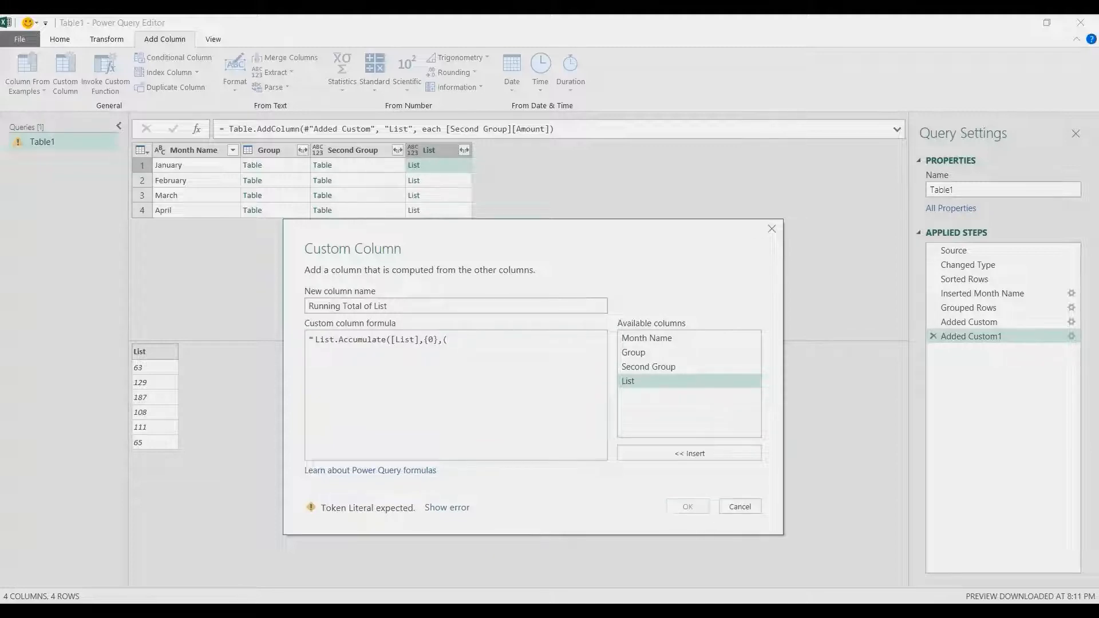
text(ThisRo)
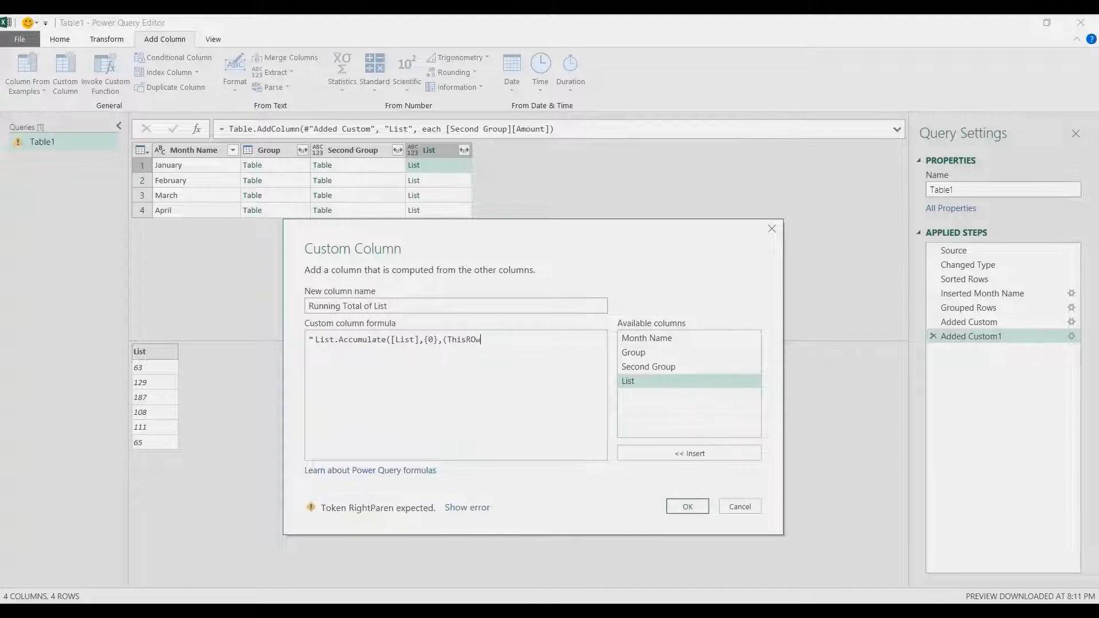
text(wValue)
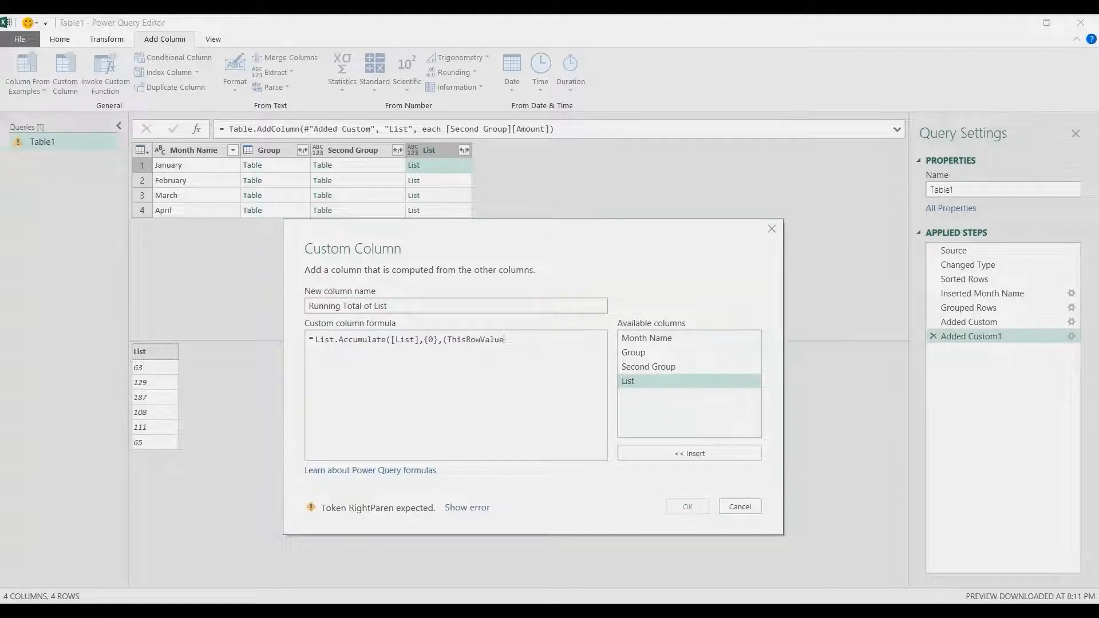
text(,)
text( NextR)
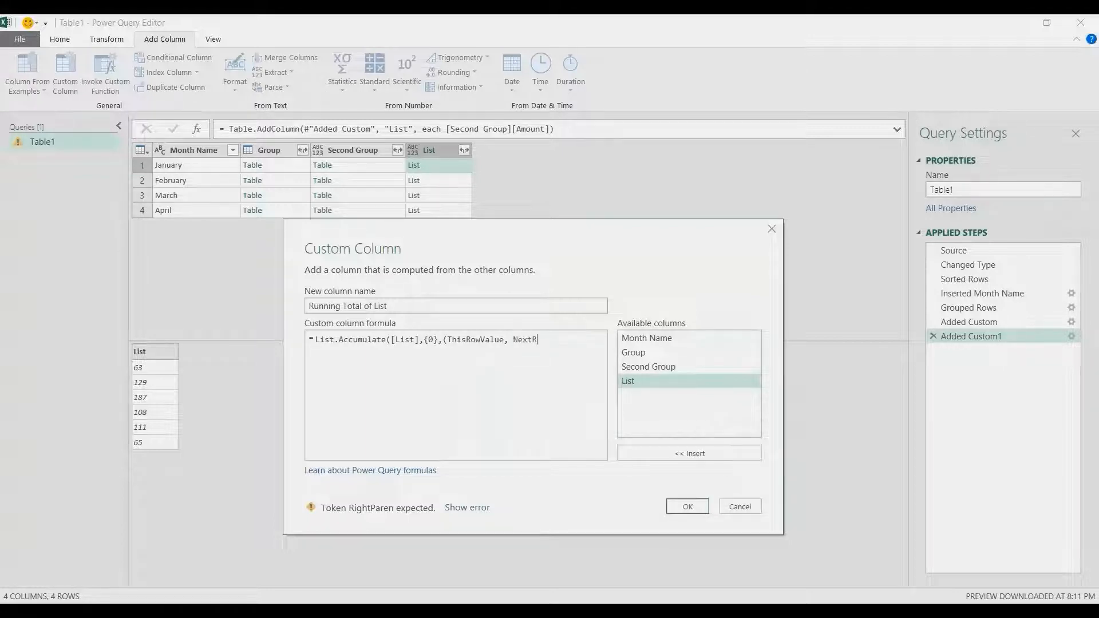
text(owValue) =>)
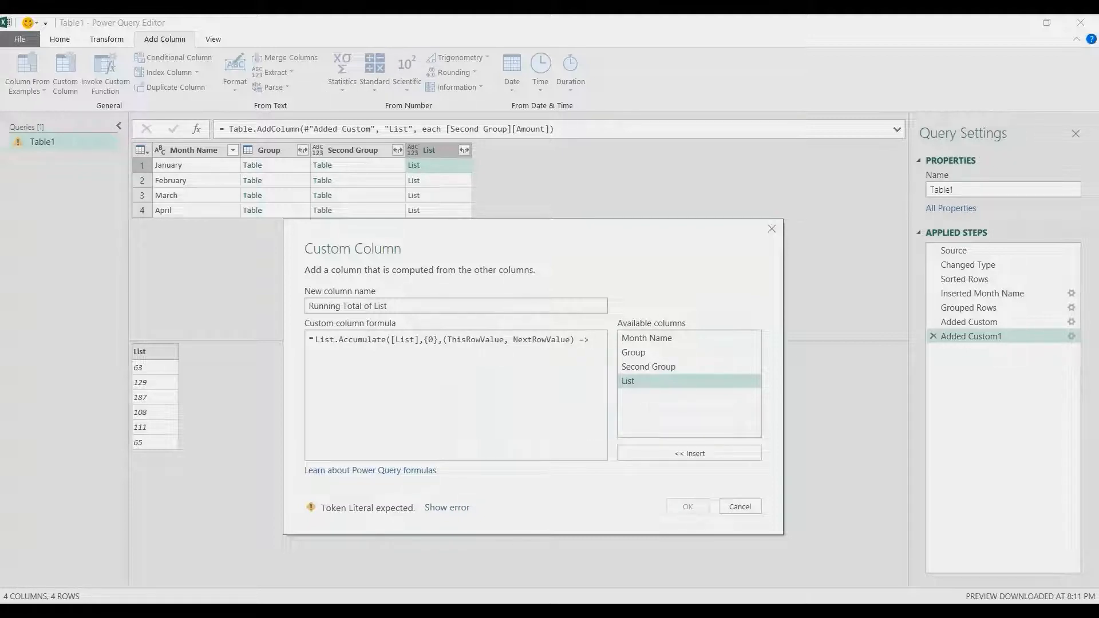
Complete the accumulator function with ThisRowValue & { List.Last(ThisRowValue) + NextRowValue } and close the List.Accumulate call
text(ThisRowValue)
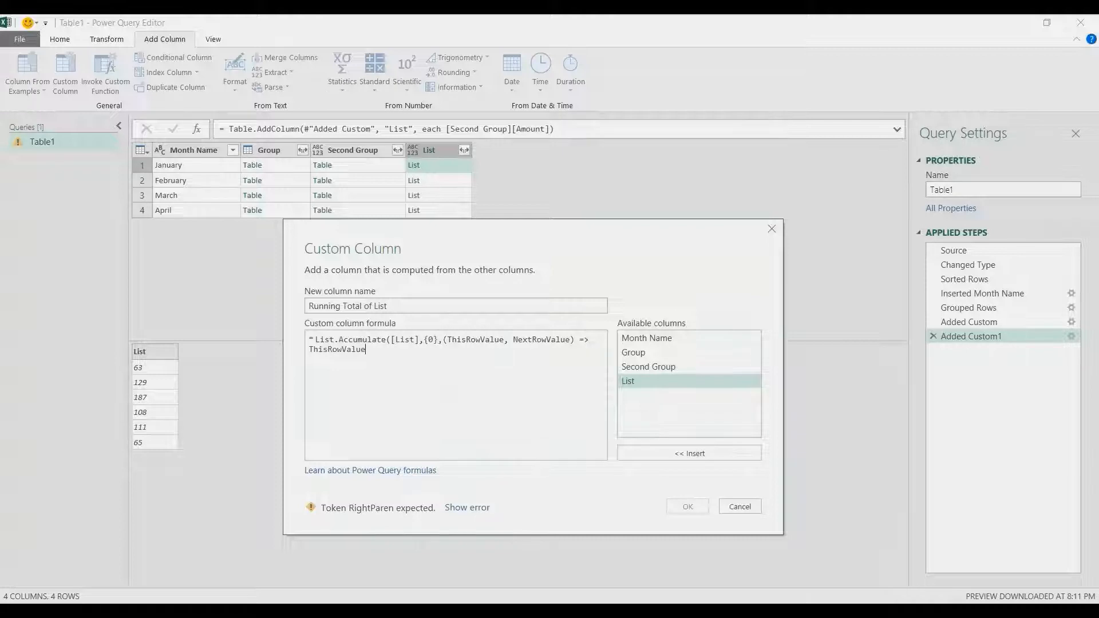
text( &)
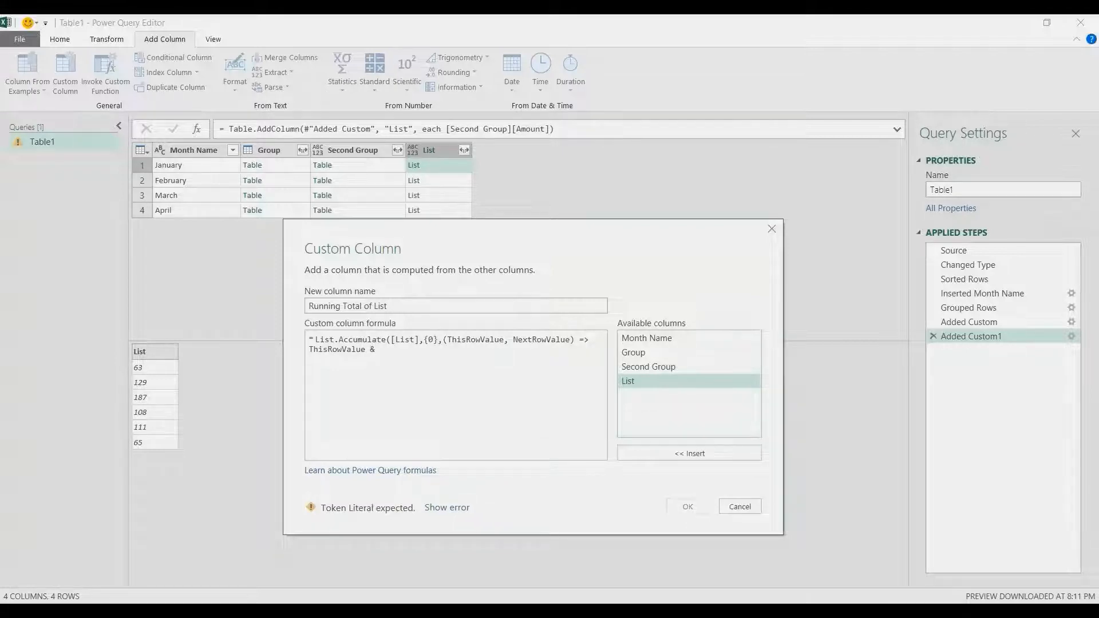
text( {)
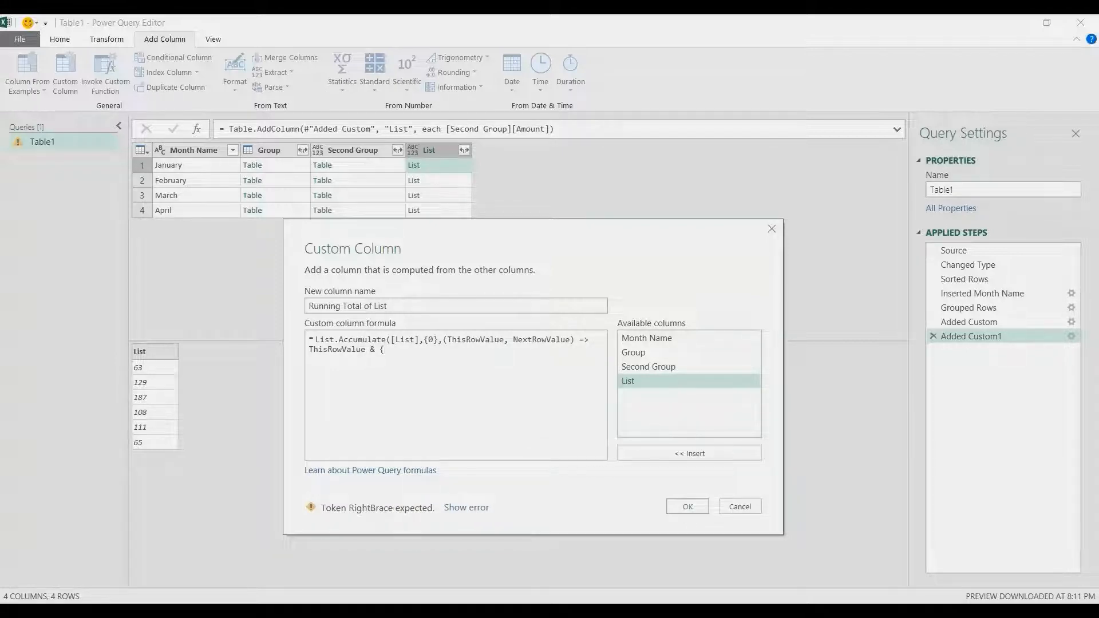
text( List.Last(THi)
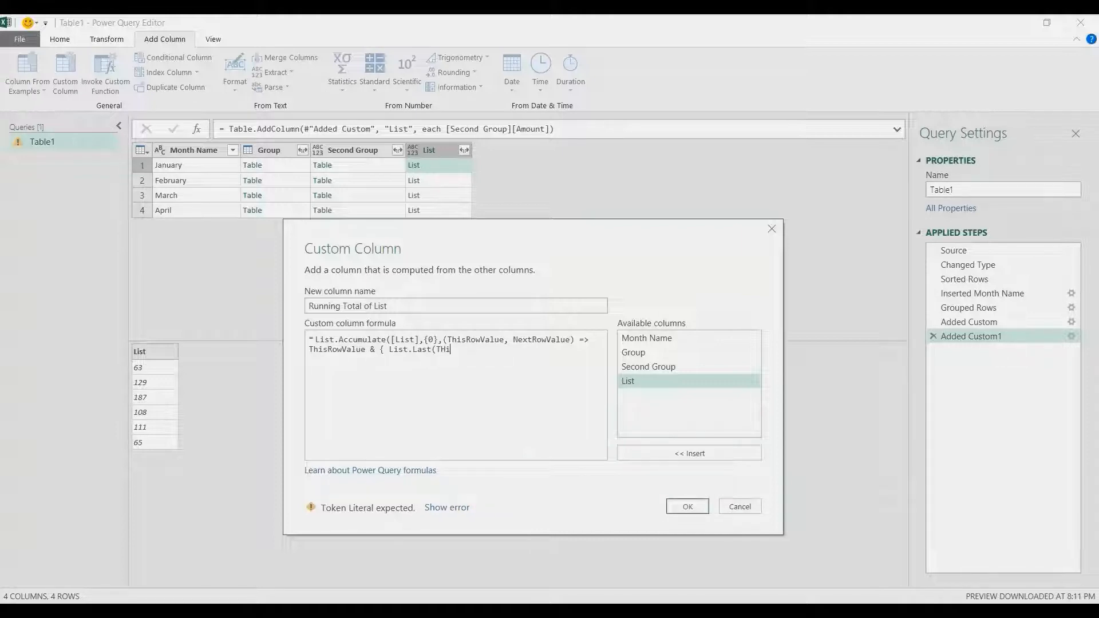
key(BackSpace)
key(BackSpace)
text(hisRO)
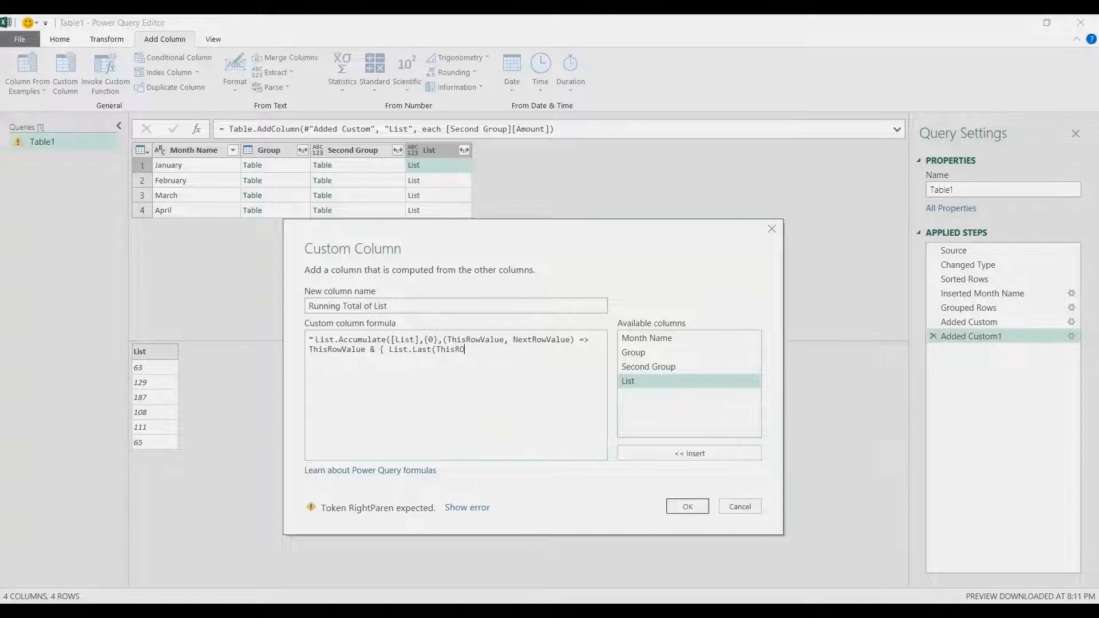
text(w)
key(BackSpace)
key(BackSpace)
text(owValue) + N)
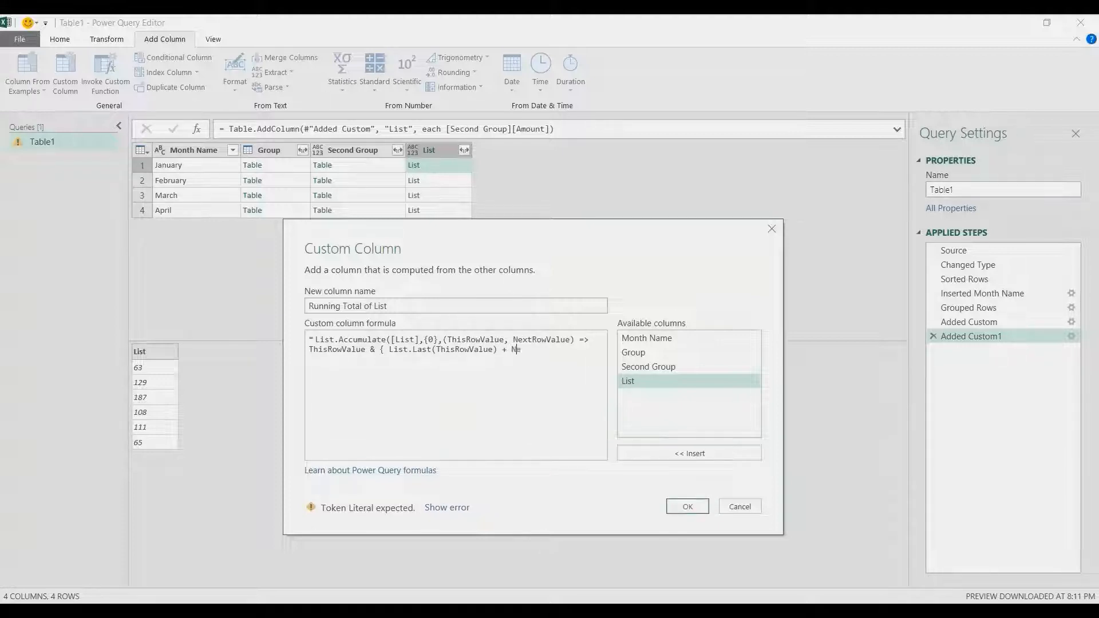
text(extRowValue)
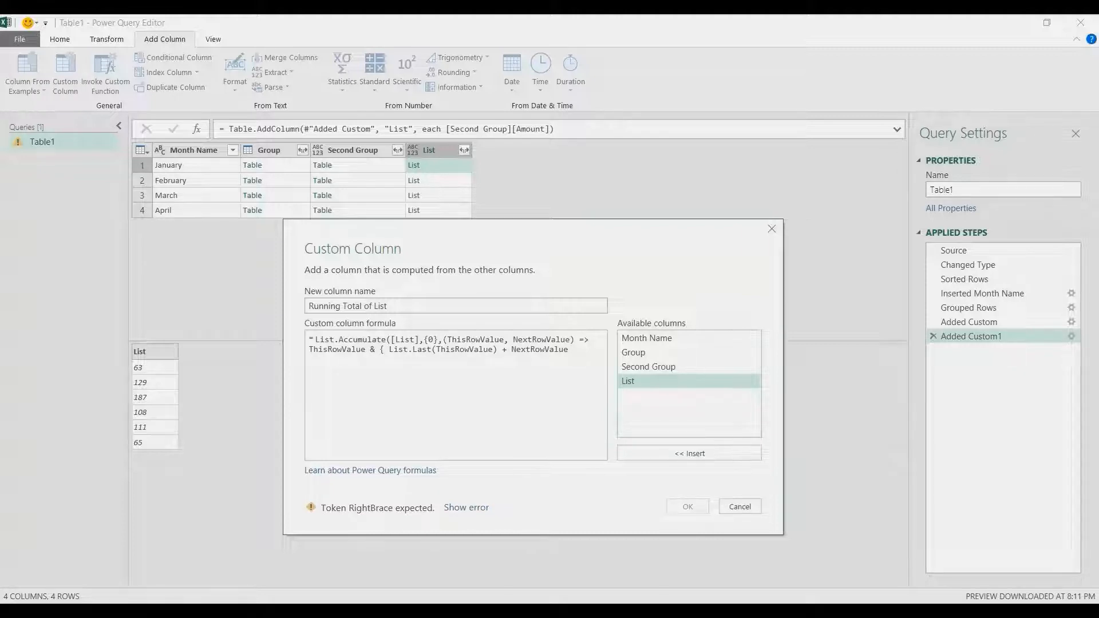
text(} ))
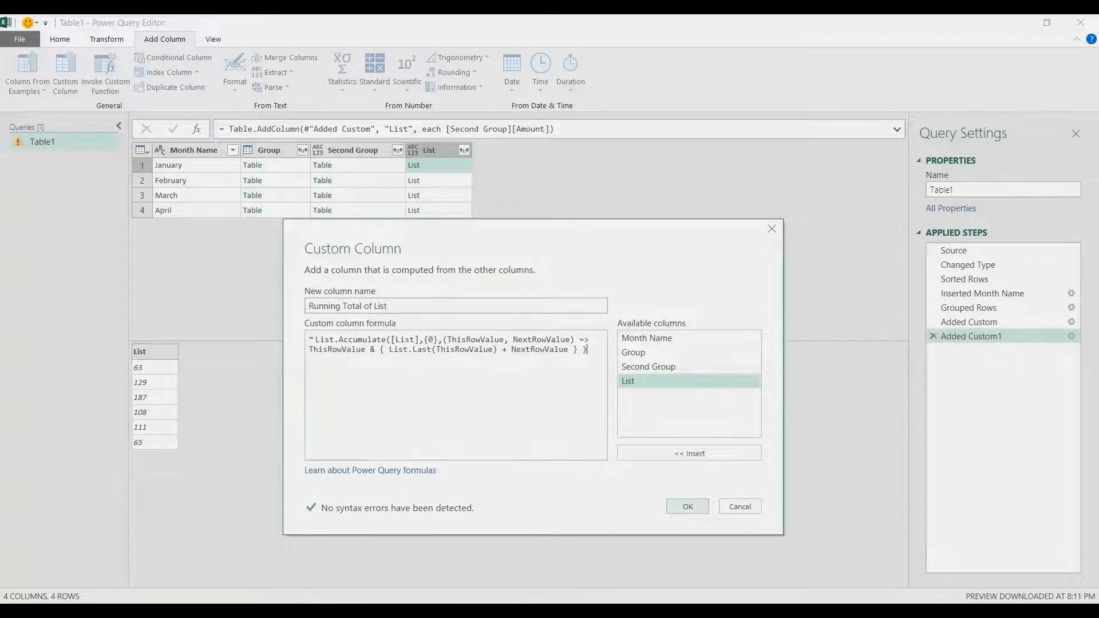
Create the Running Total of List column and compare its January list with the original January amounts list
click(687, 507)
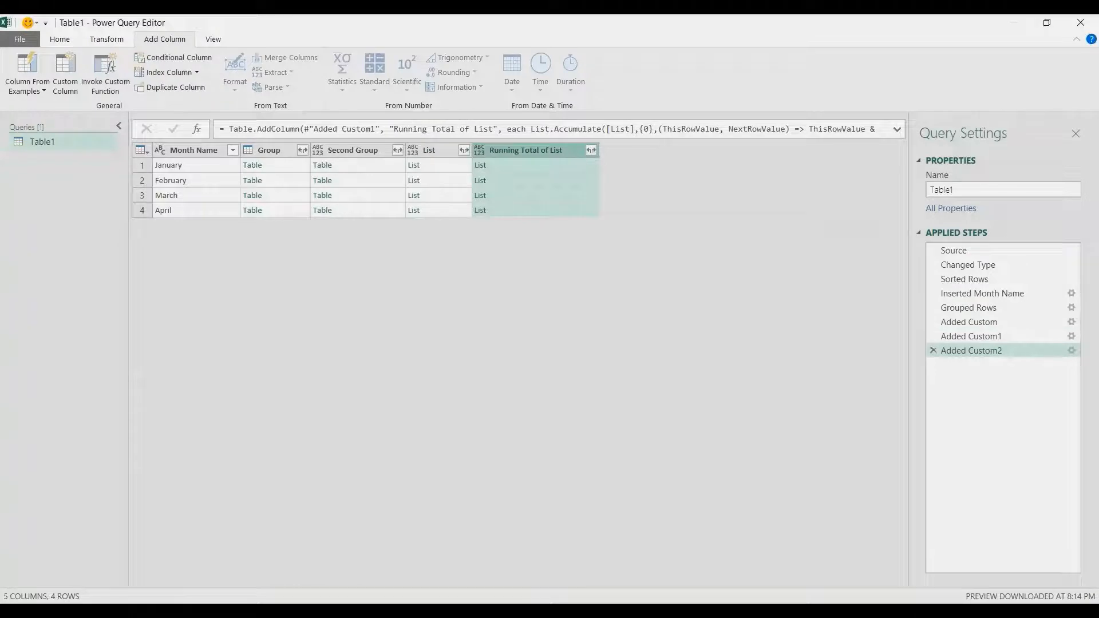
click(535, 165)
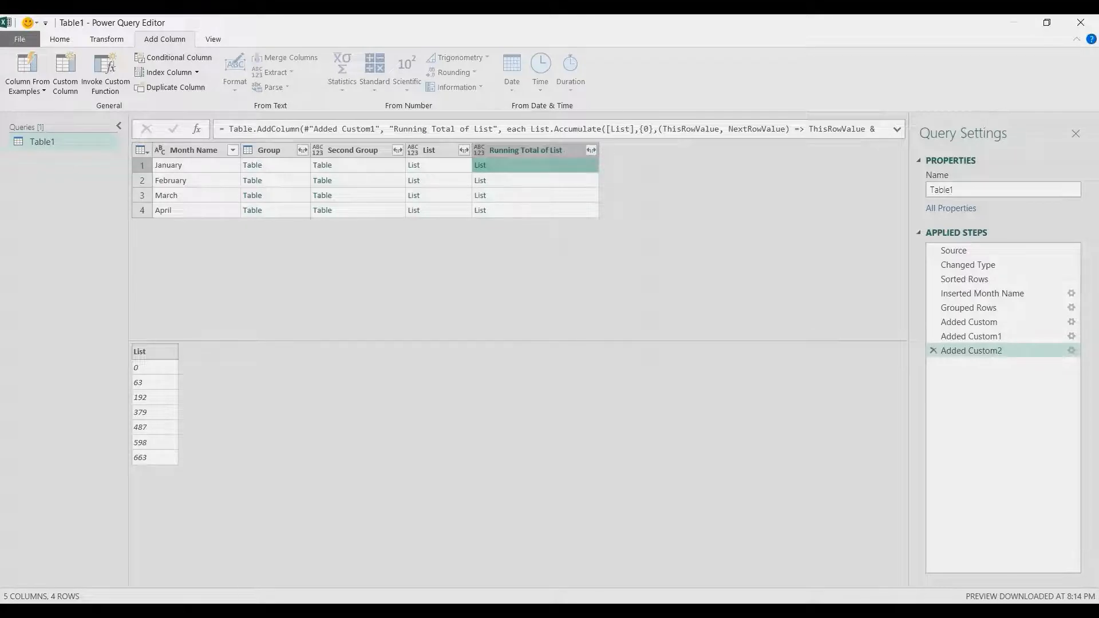
click(444, 166)
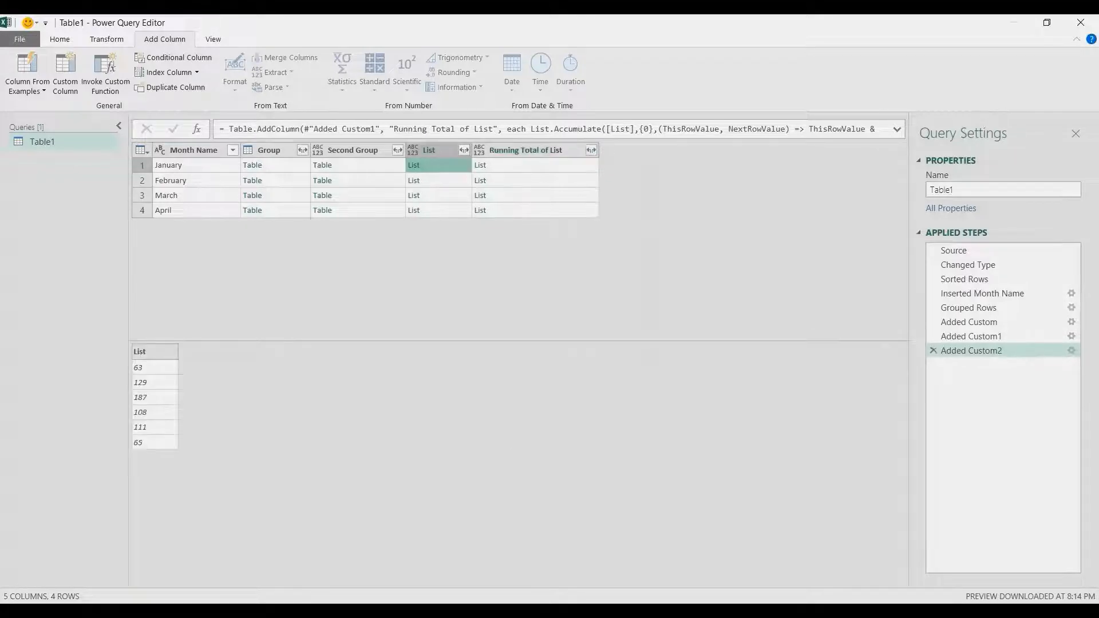
click(534, 166)
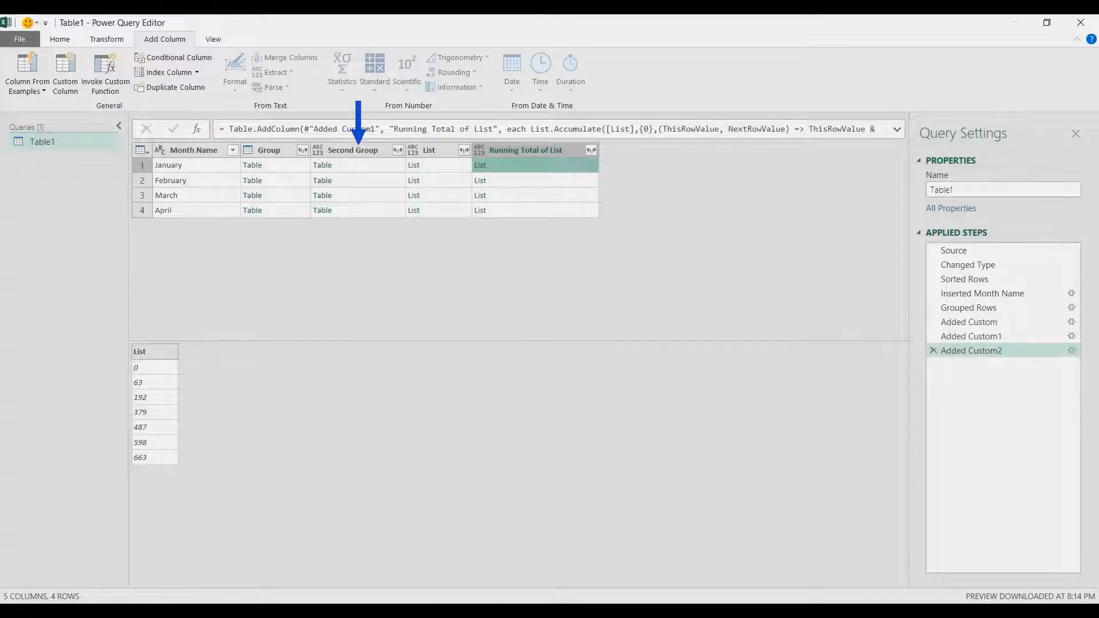
Expand all columns of Second Group without the original column name as prefix, and preview the first row's Running Total of List
click(353, 150)
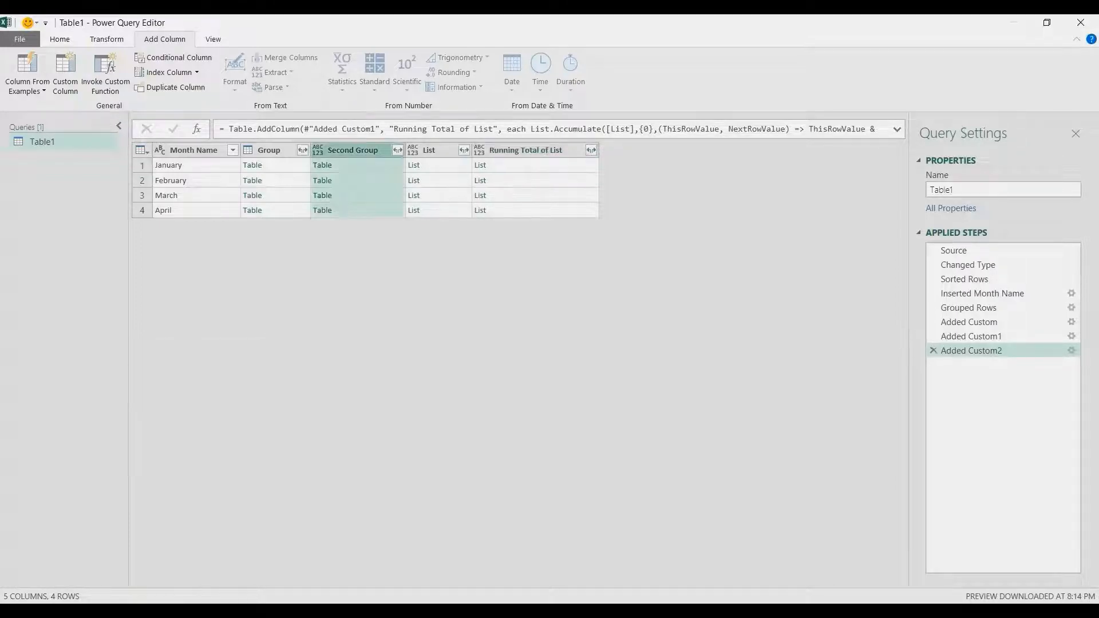
click(367, 165)
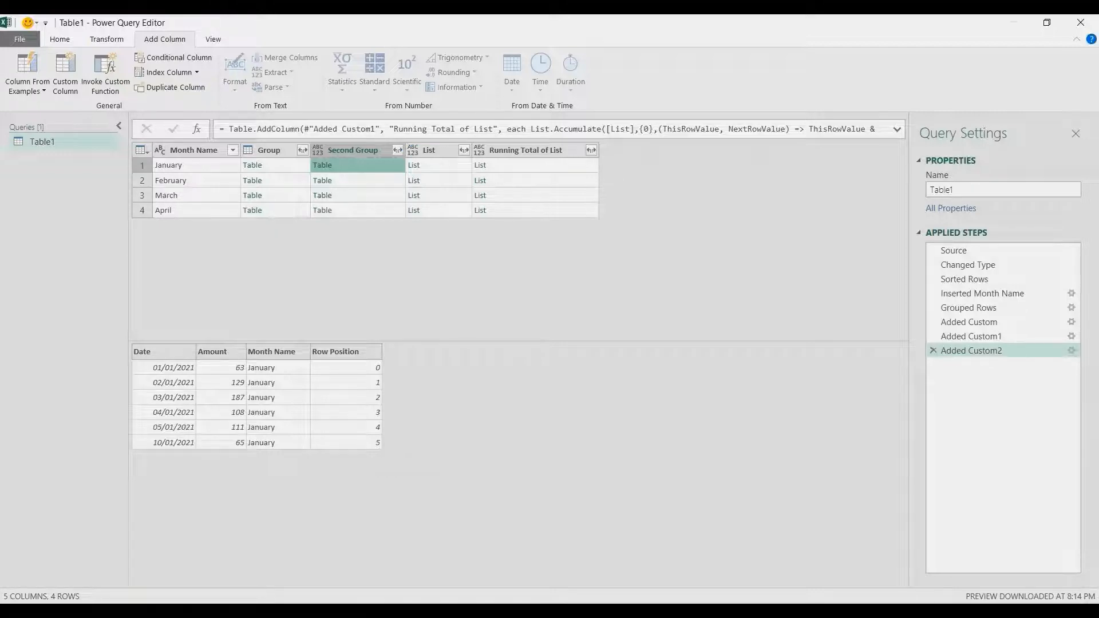
click(398, 150)
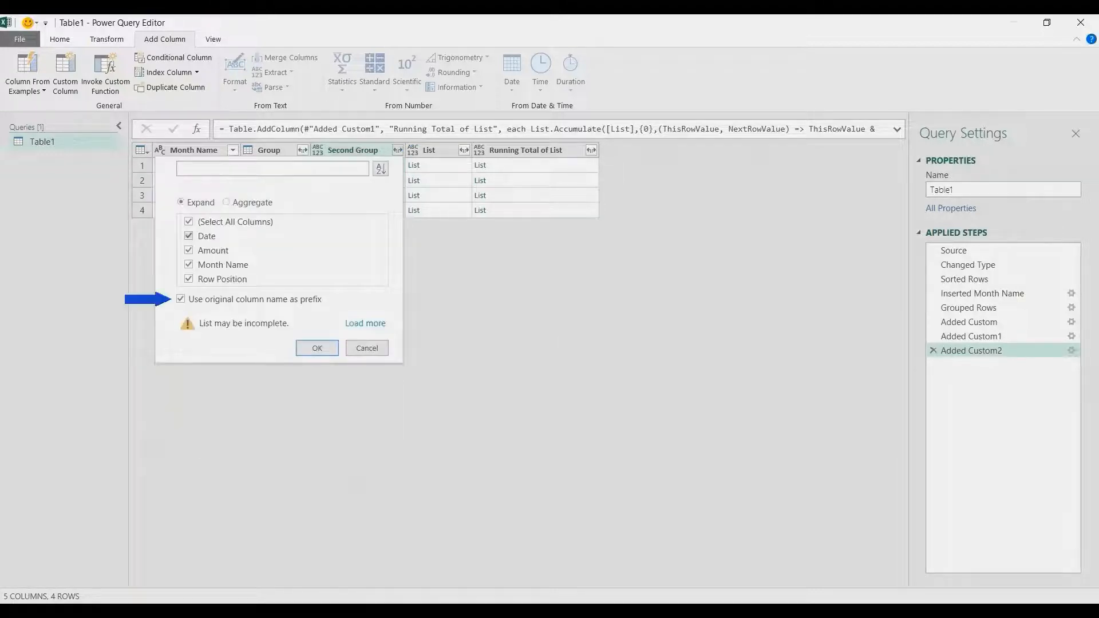
click(181, 298)
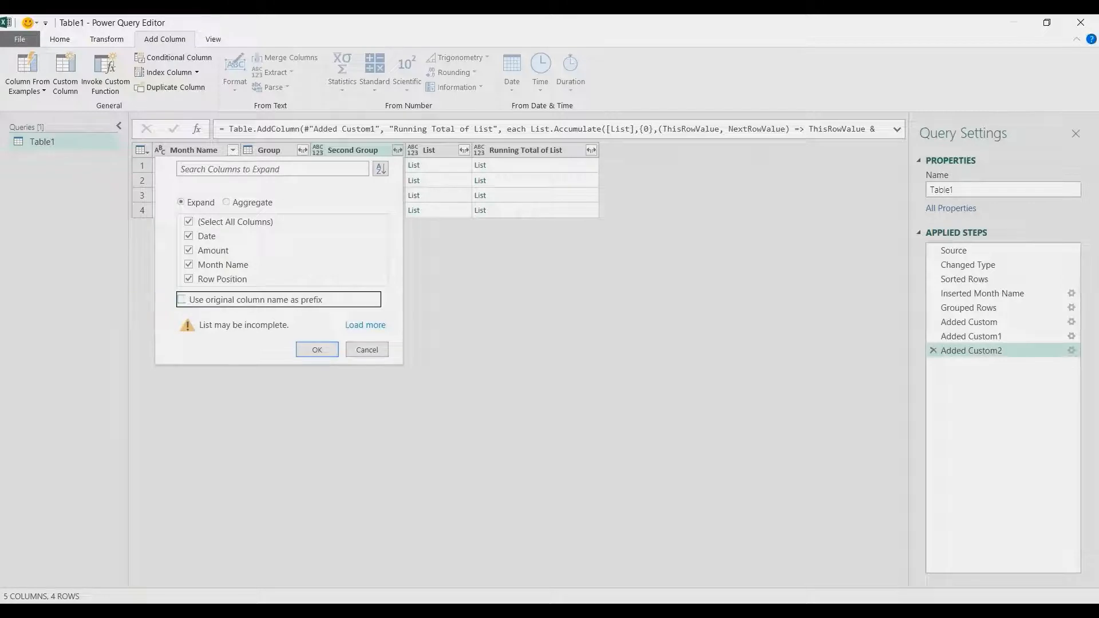
key(Return)
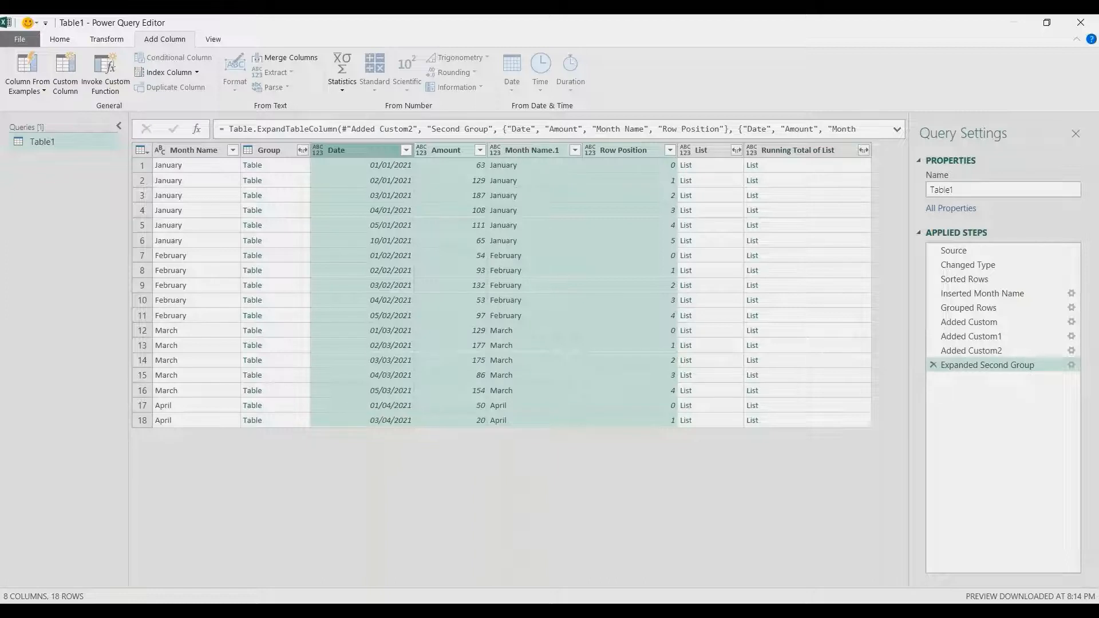
click(807, 165)
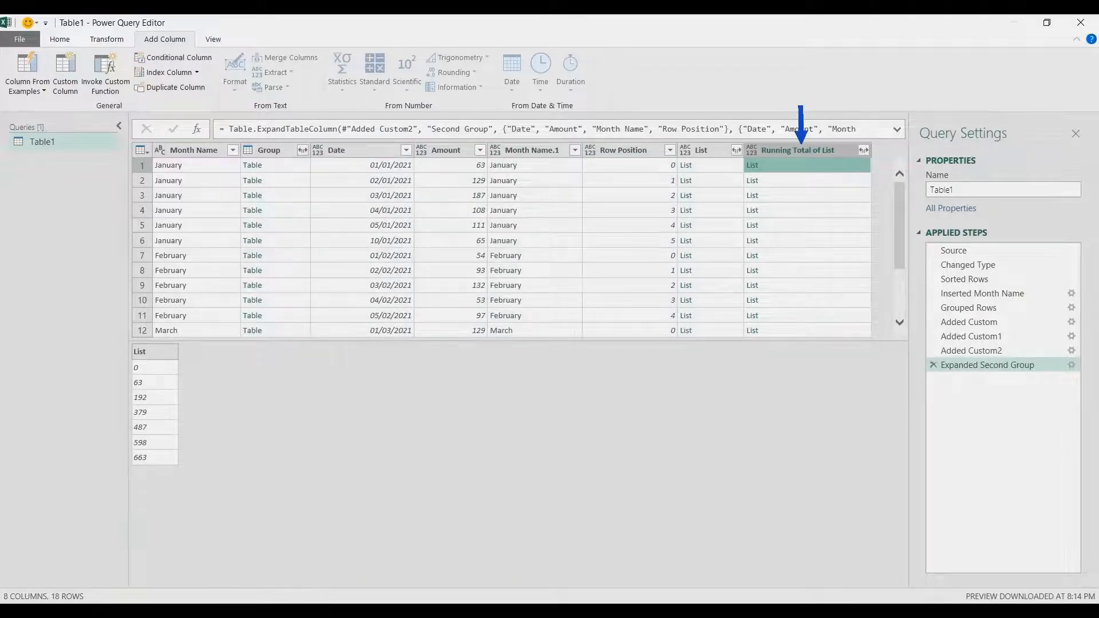
click(531, 150)
click(807, 165)
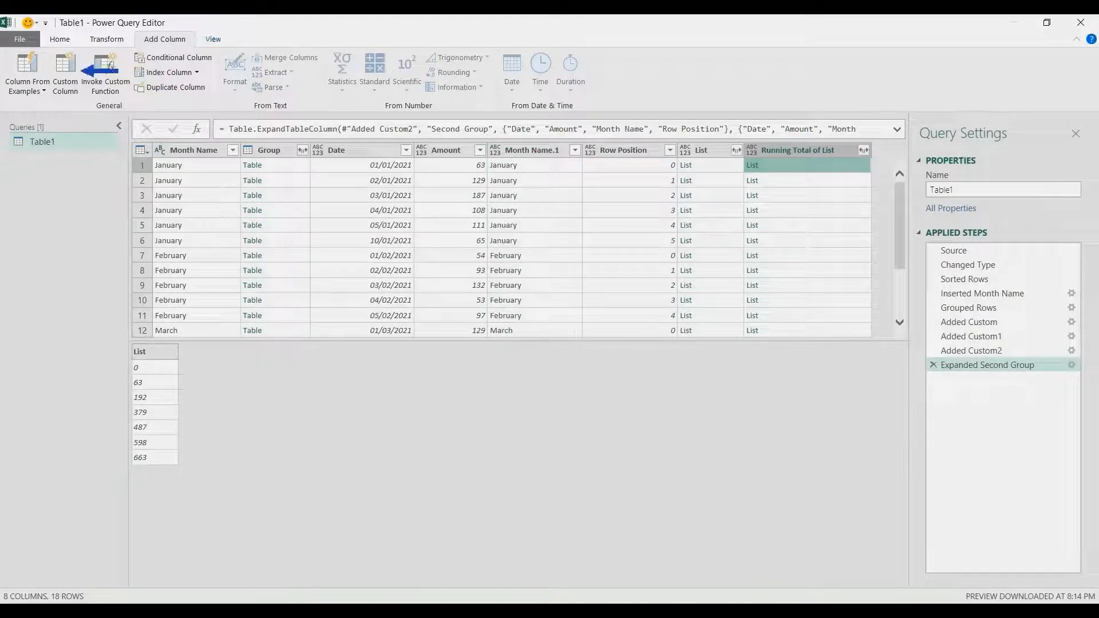
Start a custom column named Running Total whose formula begins with [Running Total of List]{
click(65, 74)
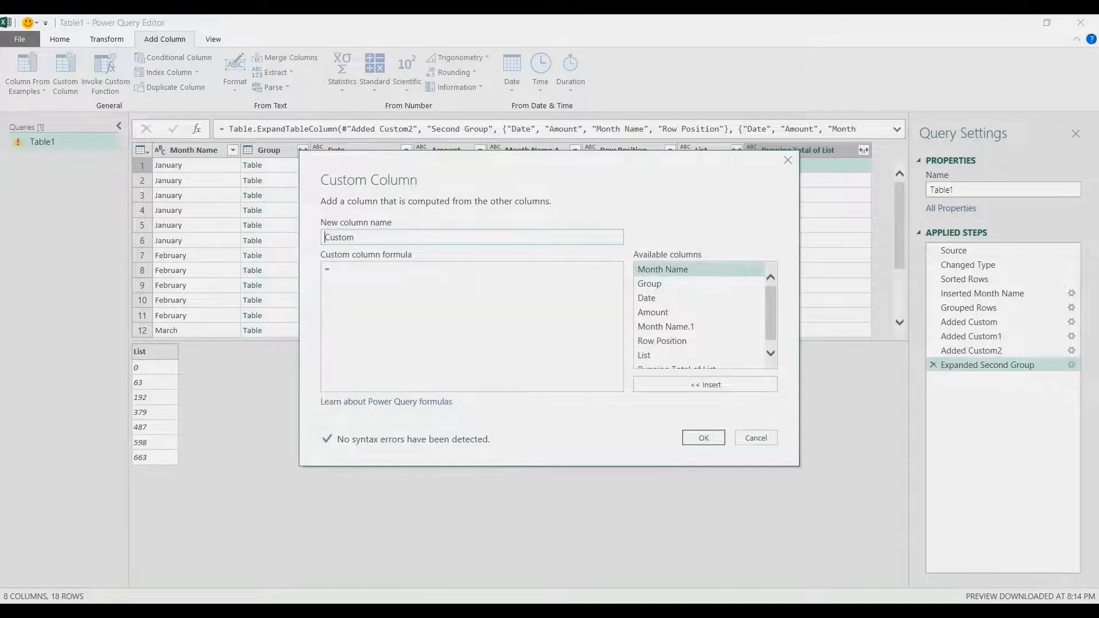
text(Running Total)
key(Tab)
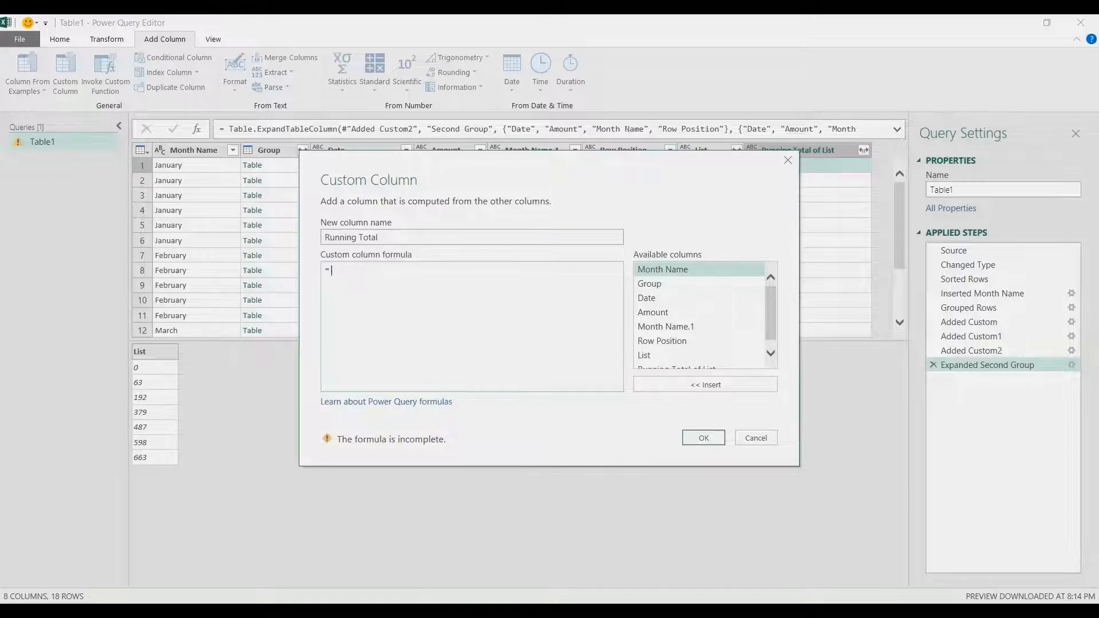
drag(771, 318, 771, 324)
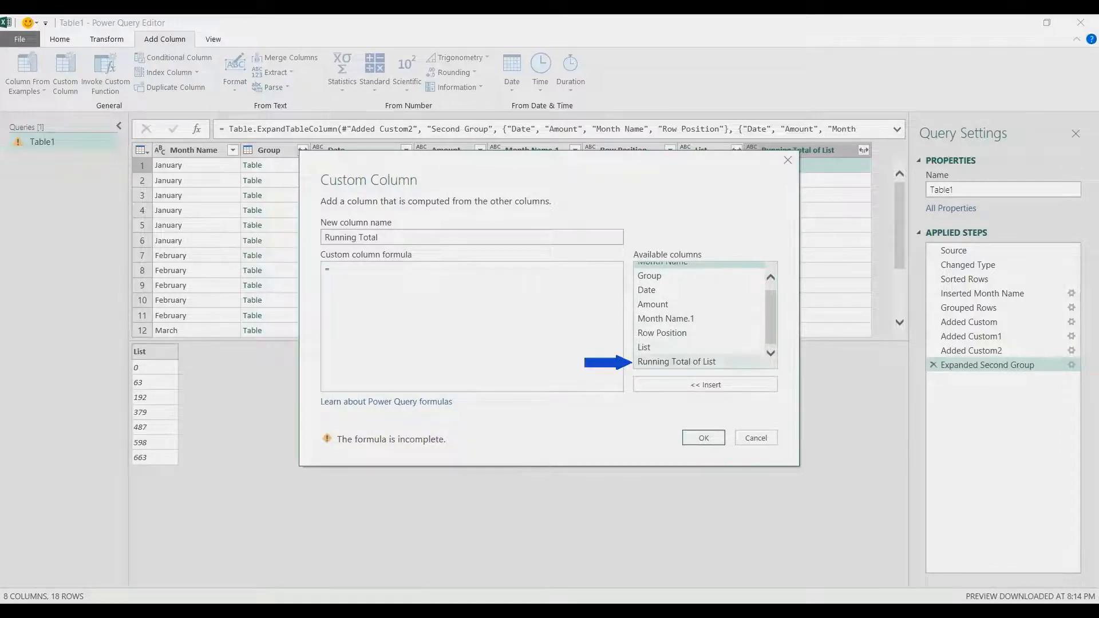
double_click(676, 362)
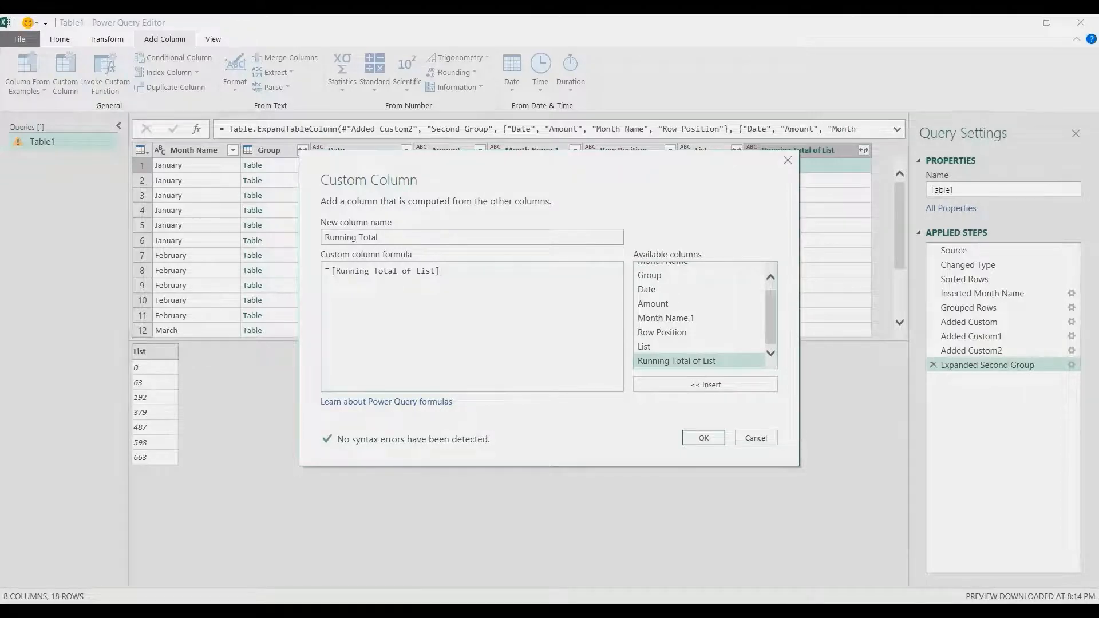
text({)
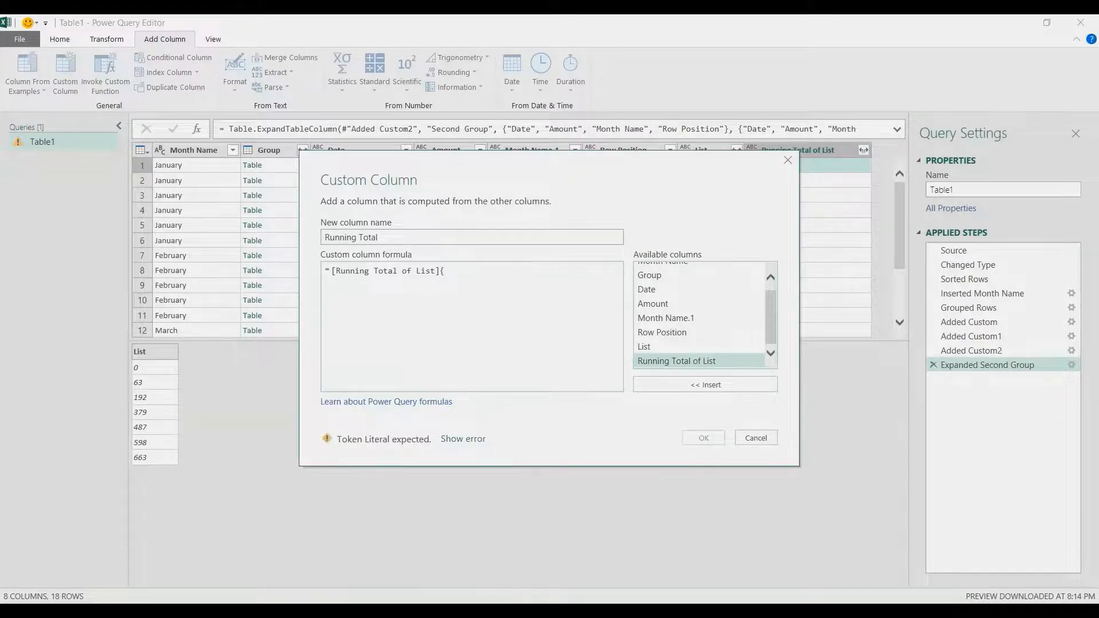
text(0)
key(BackSpace)
text(1)
key(BackSpace)
text(2)
key(BackSpace)
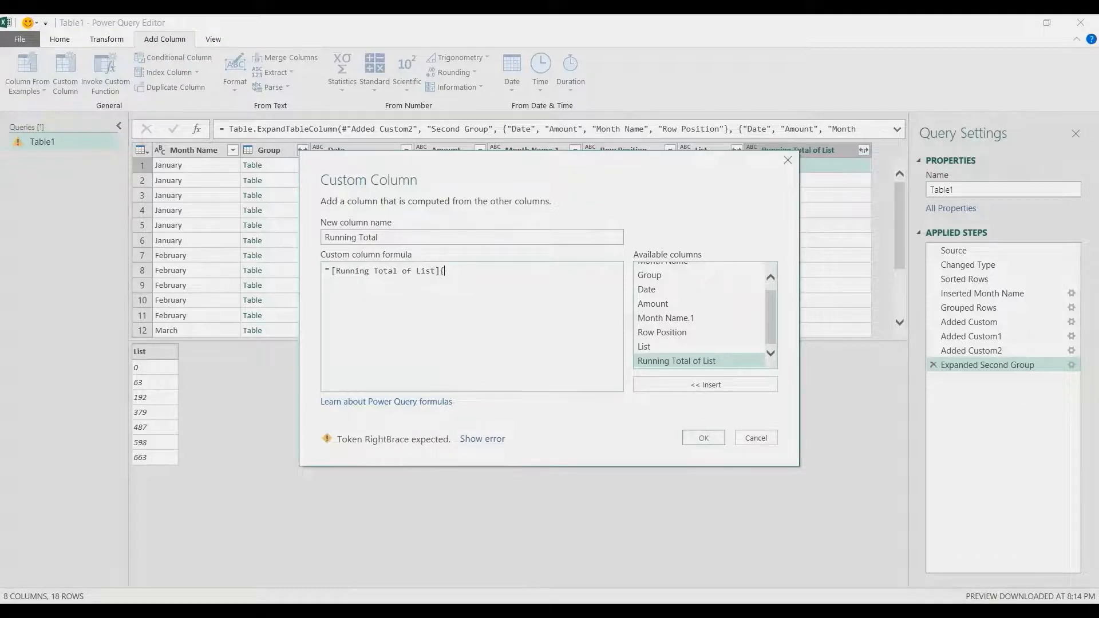
text(3)
key(BackSpace)
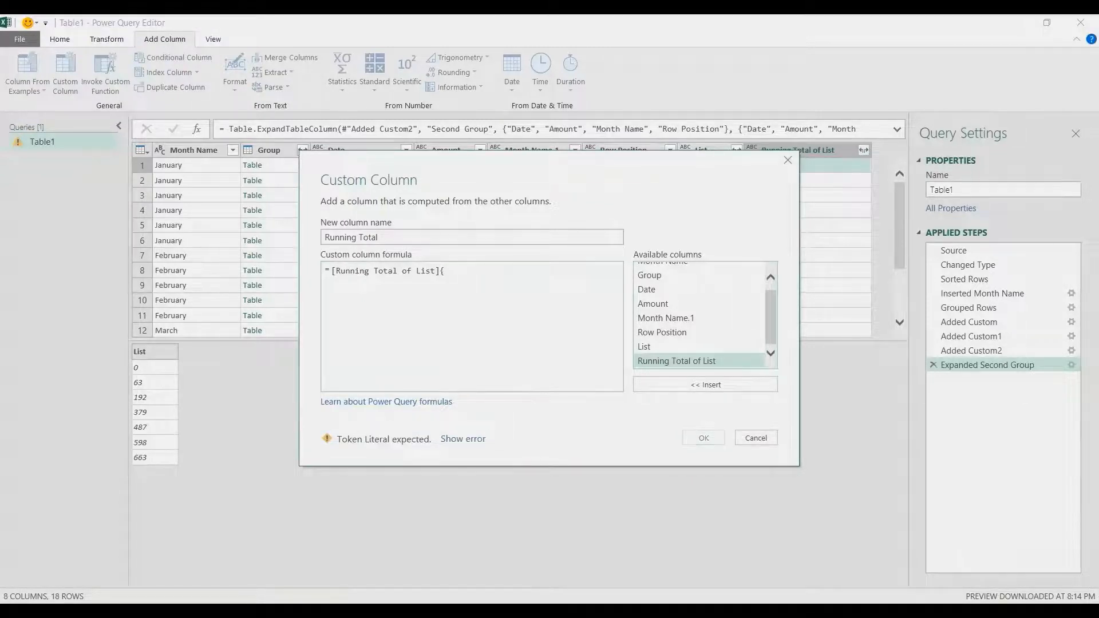
Complete the formula with [Row Position]} as the list index and create the Running Total column
drag(538, 165, 525, 232)
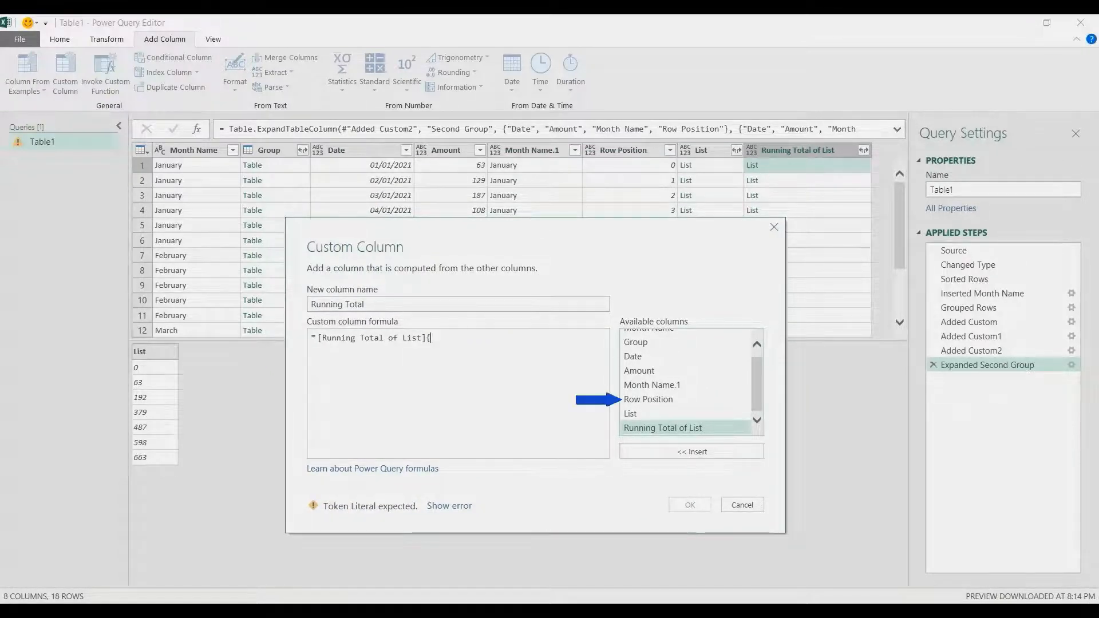
text([Row )
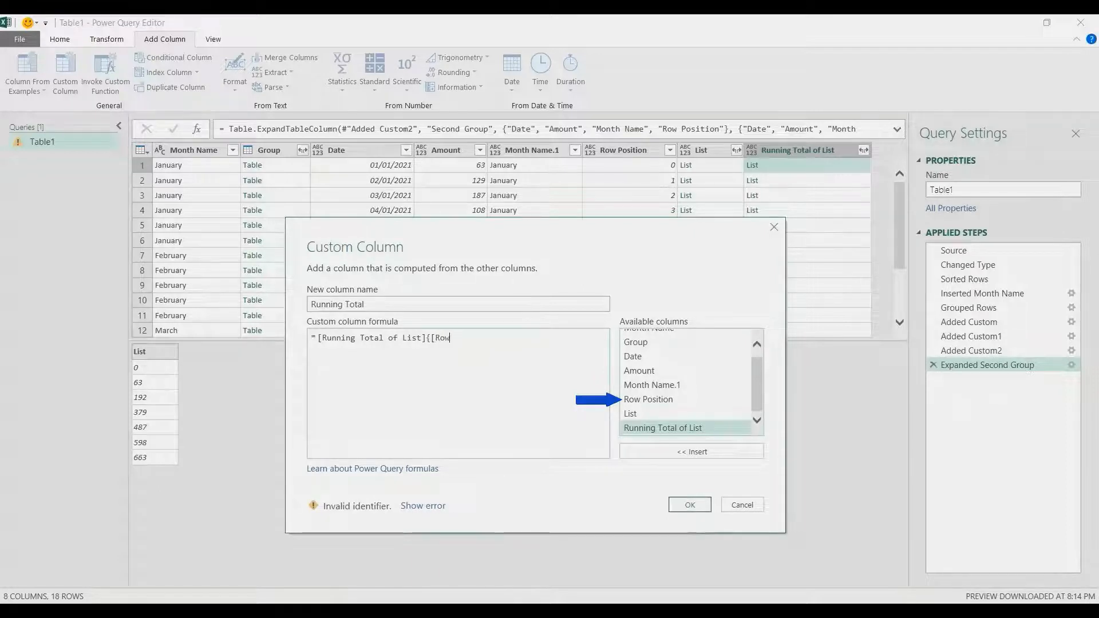
text(Positio)
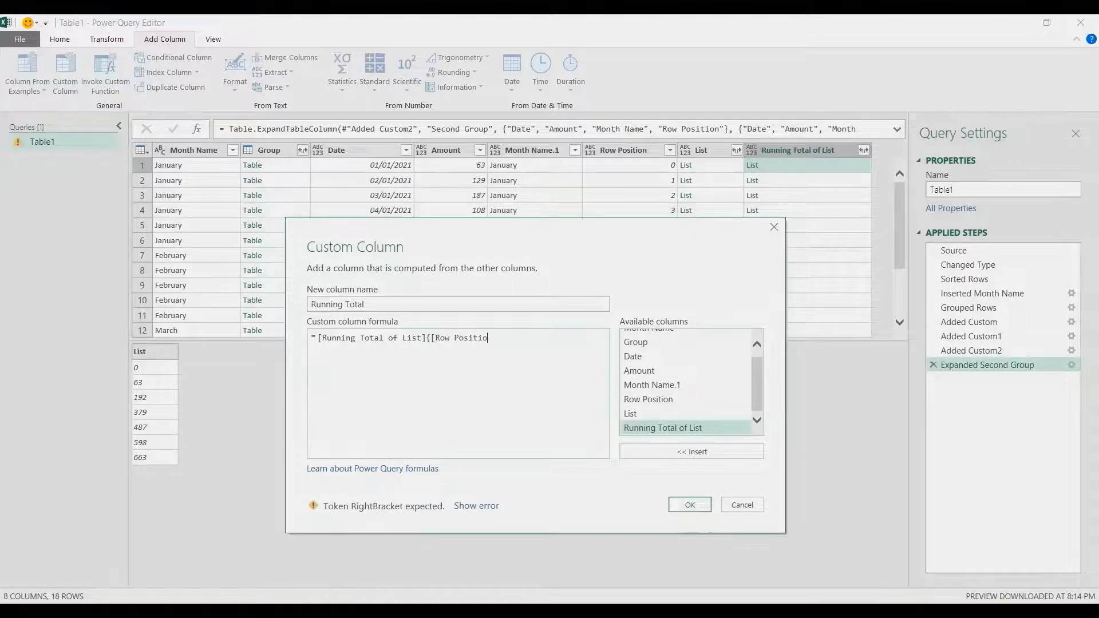
text(n])
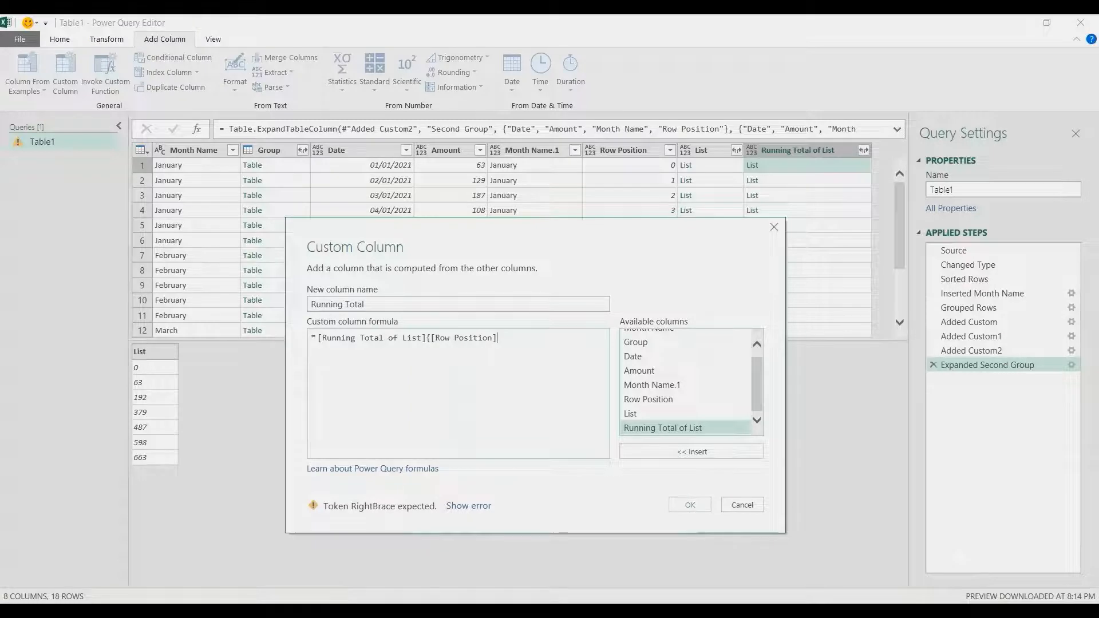
text(})
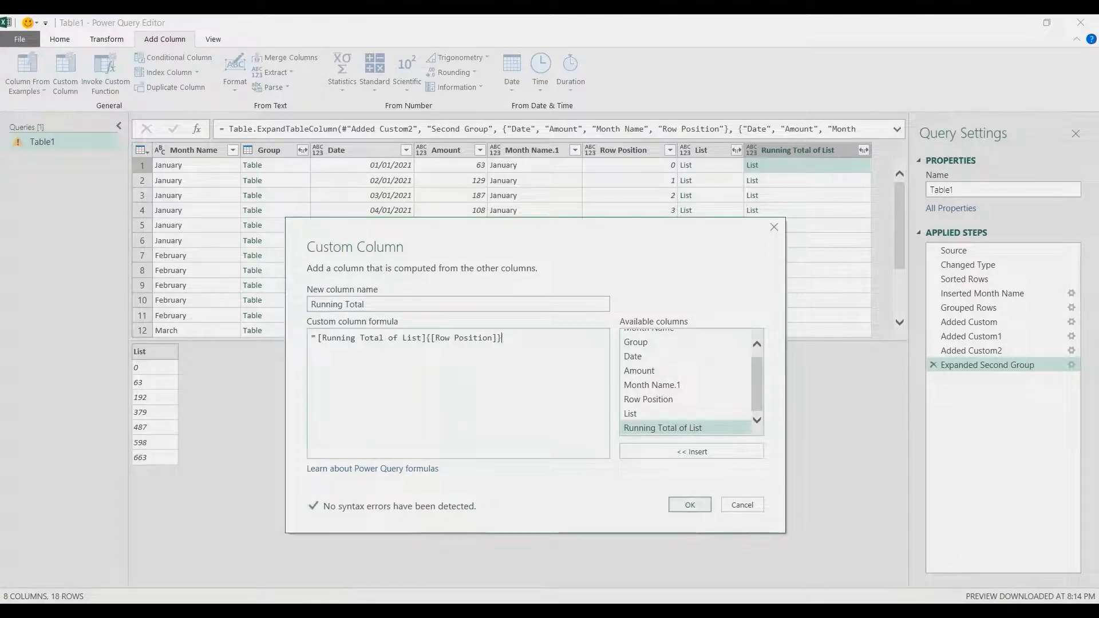
click(690, 504)
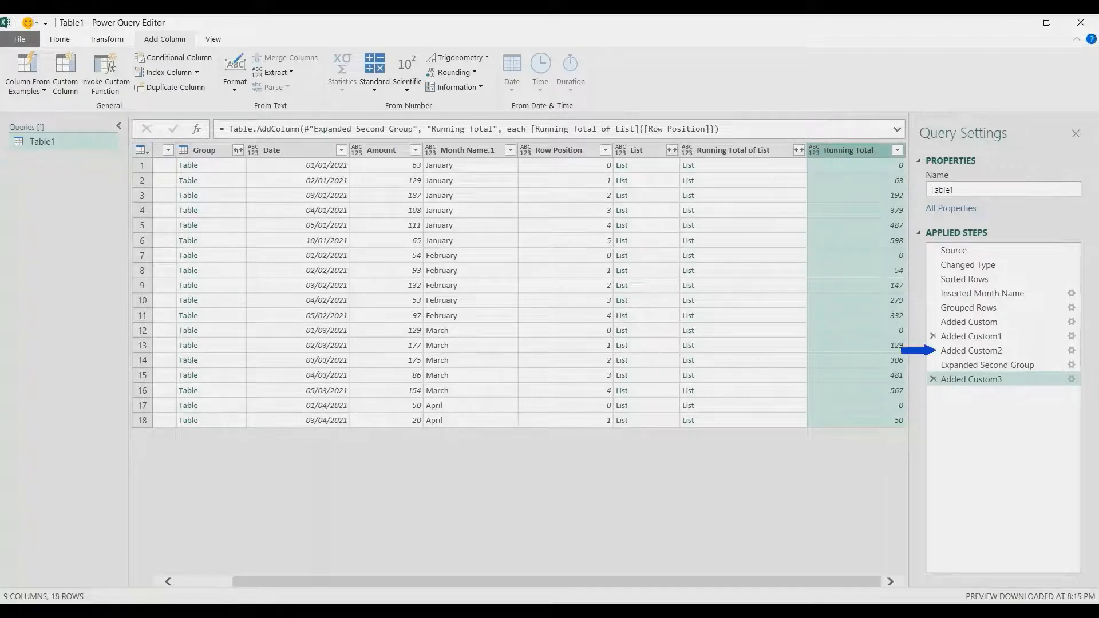
Edit the Added Custom2 step to wrap its List.Accumulate formula in List.Skip( ), and preview January's Running Total of List
click(978, 351)
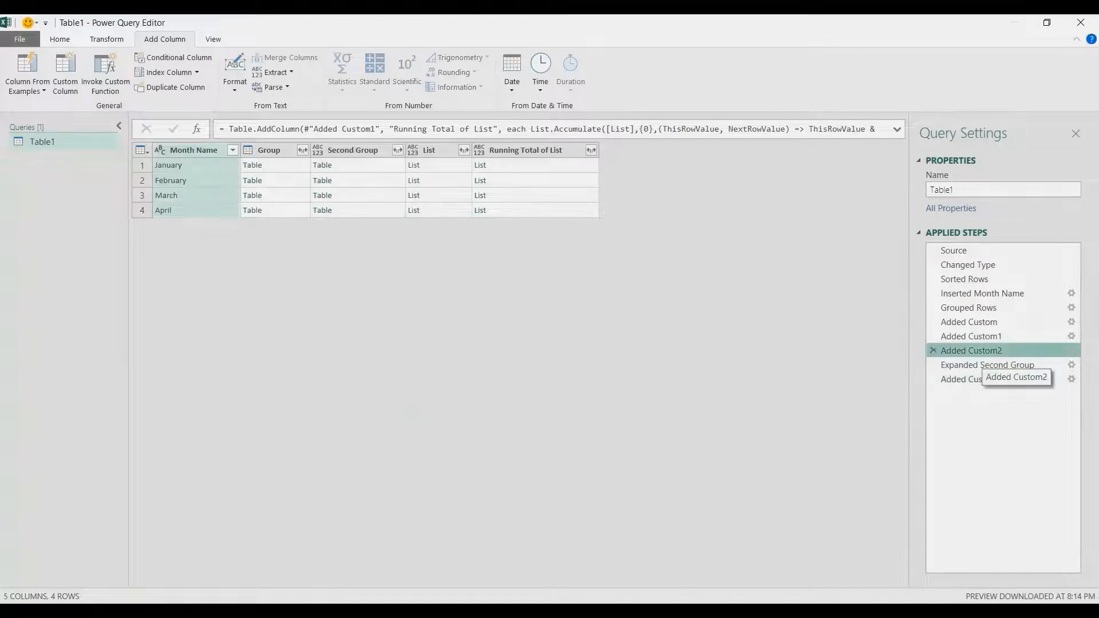
click(532, 165)
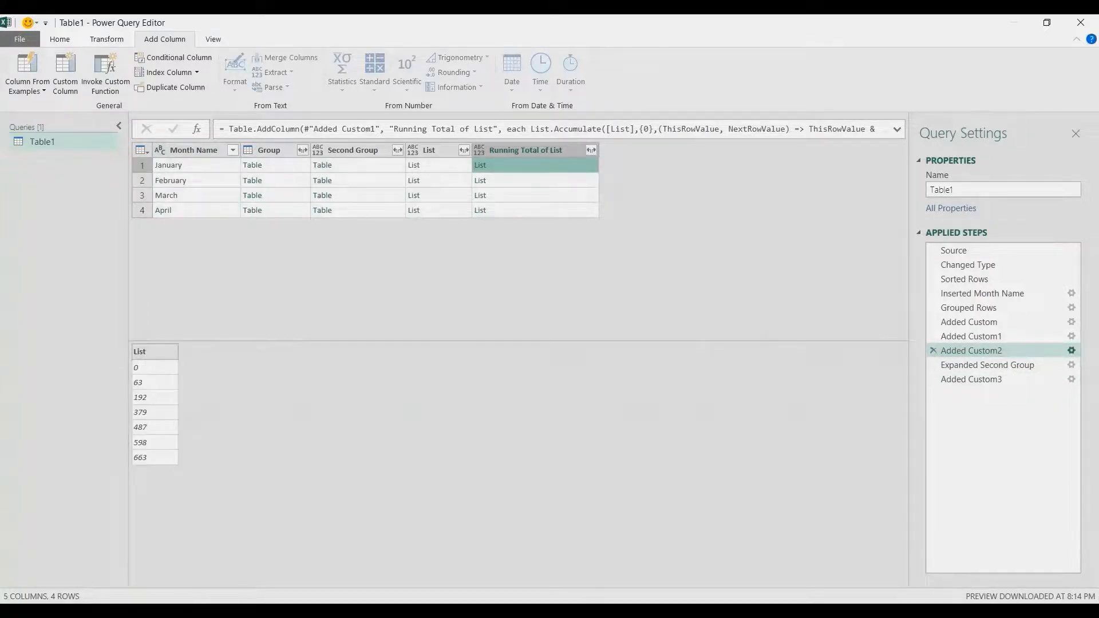
click(1070, 350)
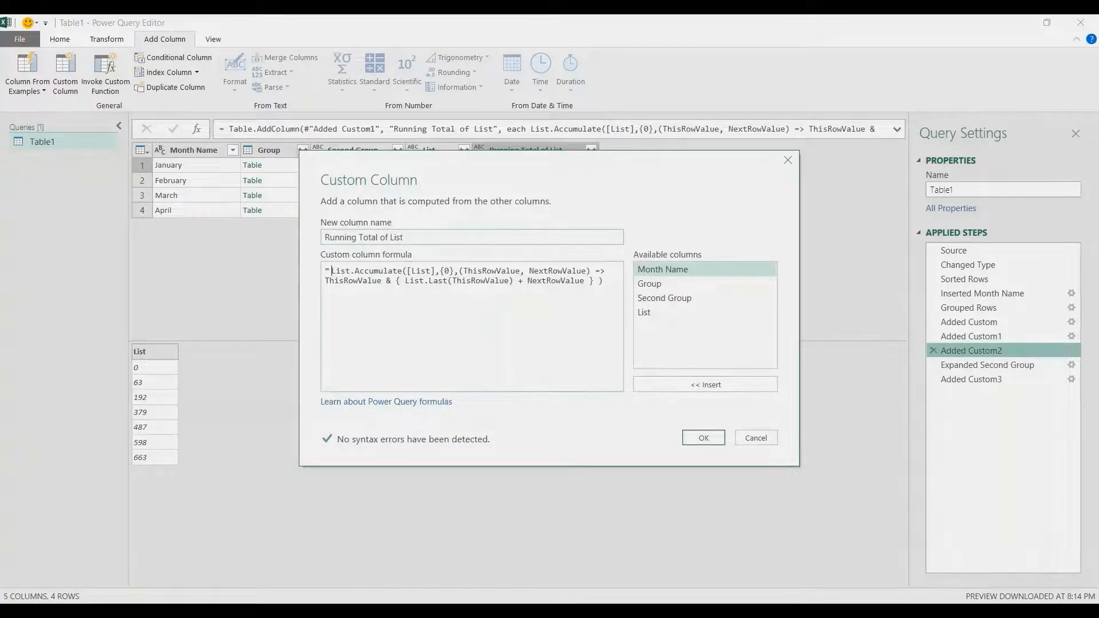
text(List.Ski)
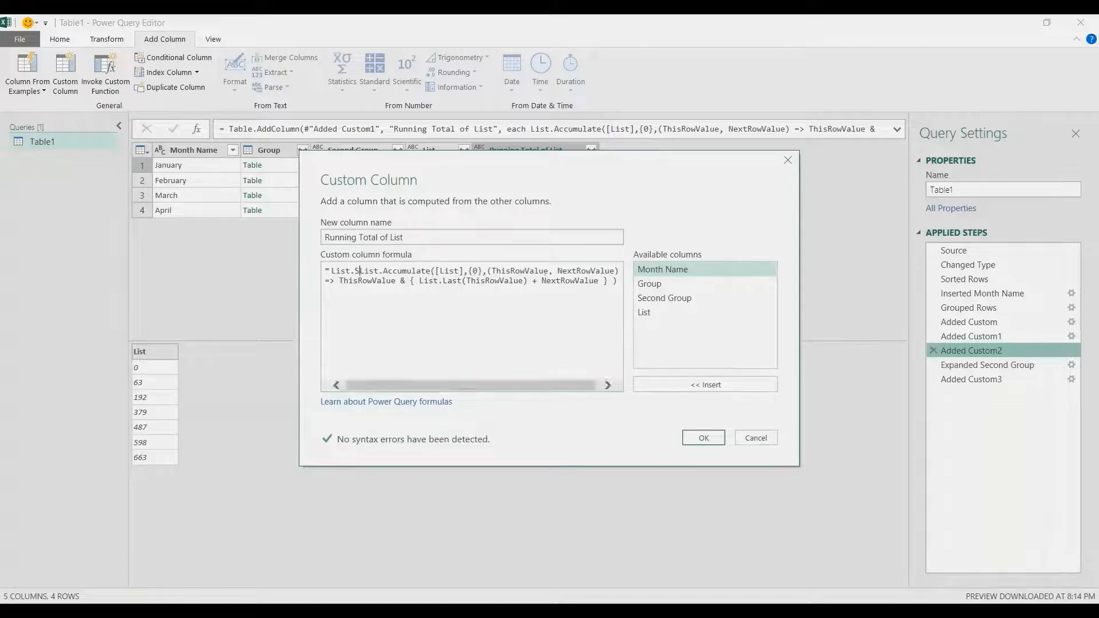
text(p()
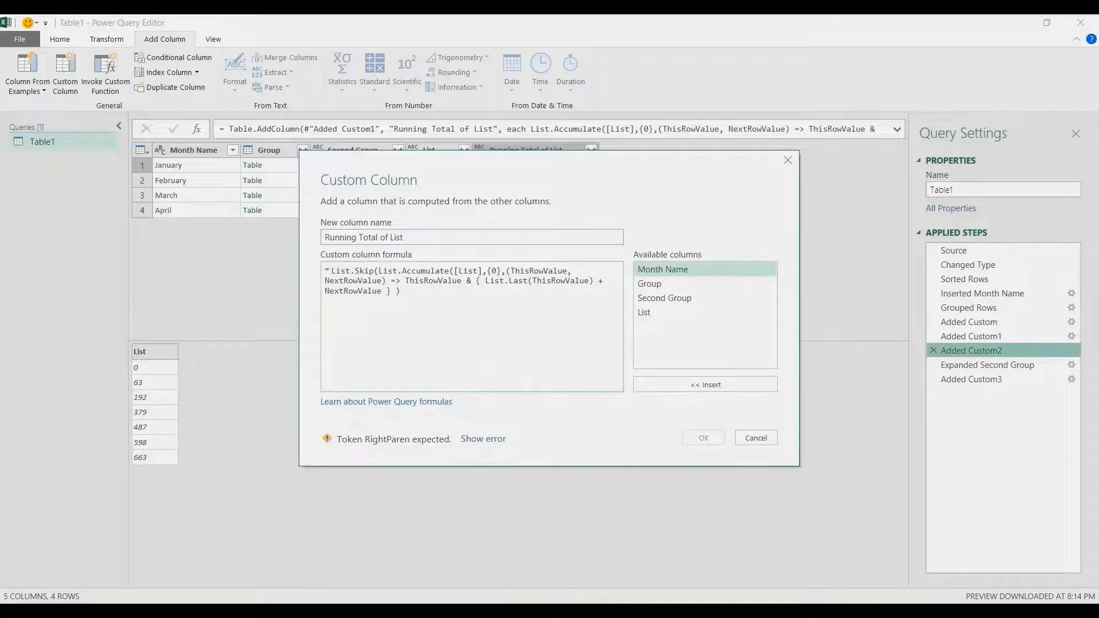
text())
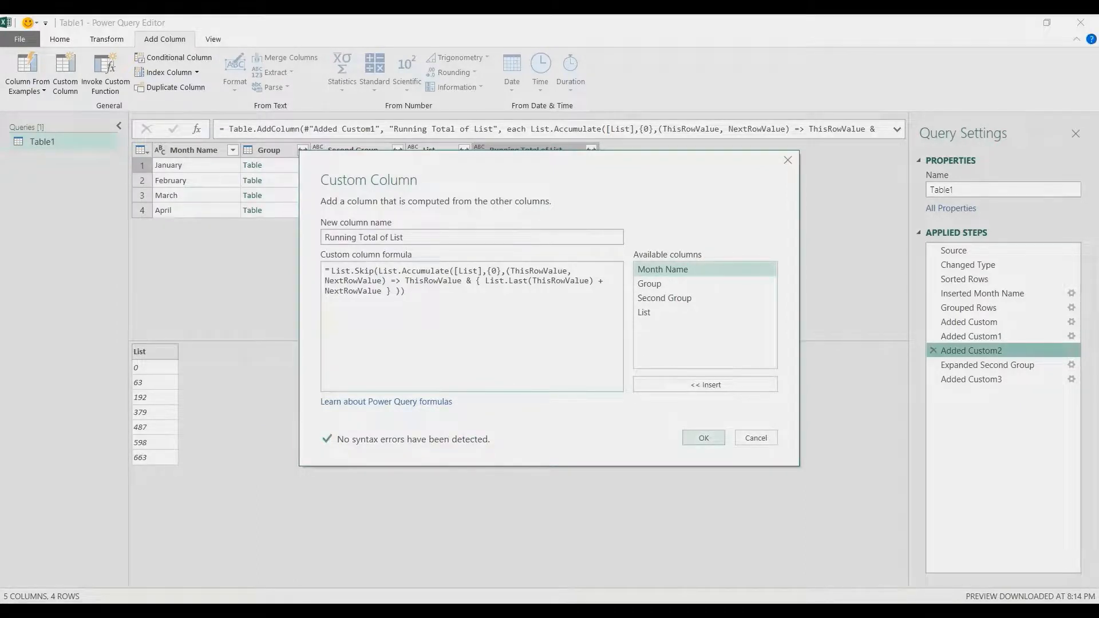
click(703, 437)
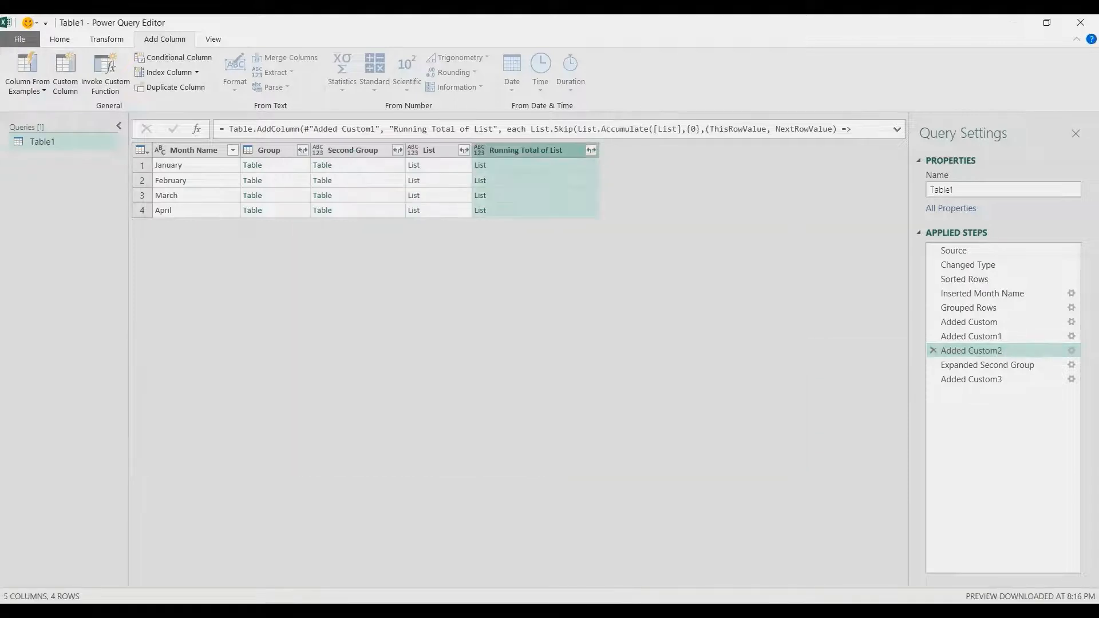
click(535, 165)
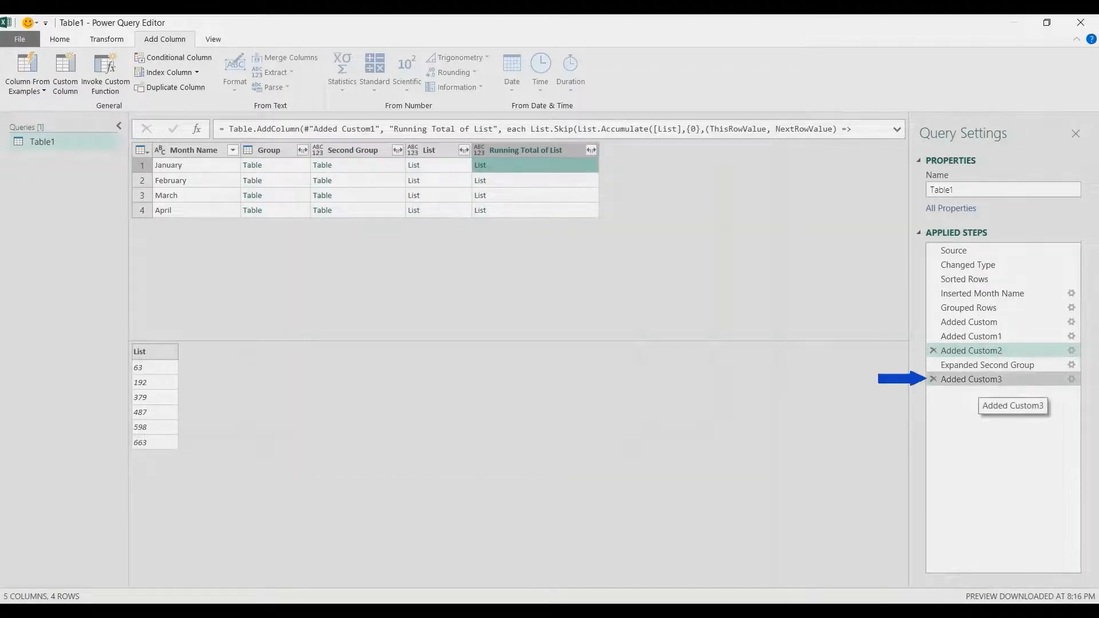
In the Added Custom3 step, keep only the Date, Amount and Running Total columns and remove all others
click(976, 379)
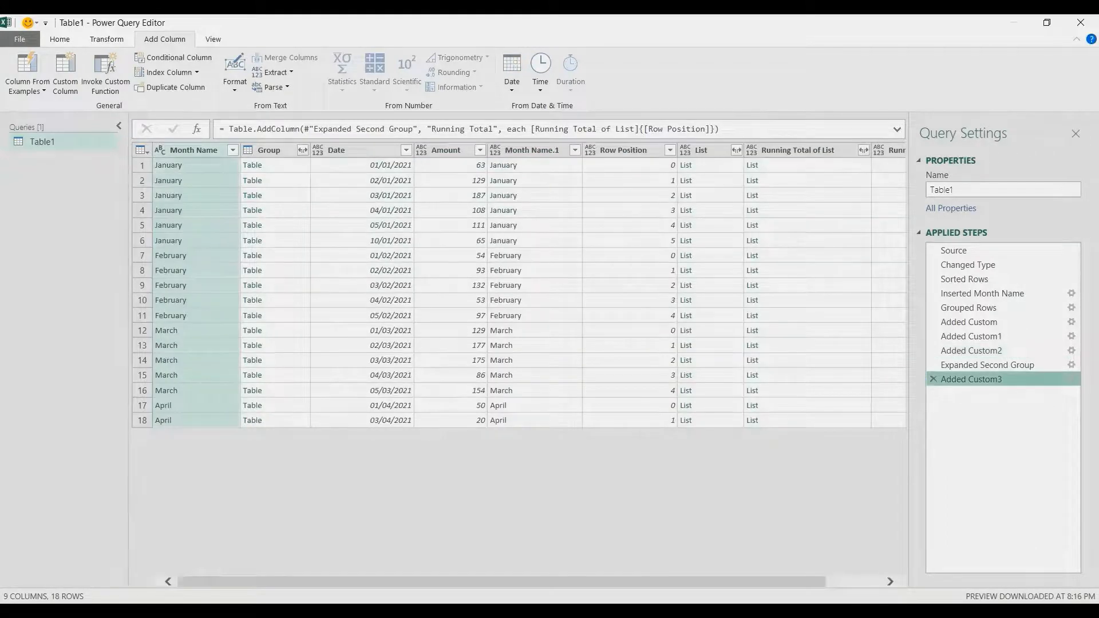
drag(687, 581, 742, 582)
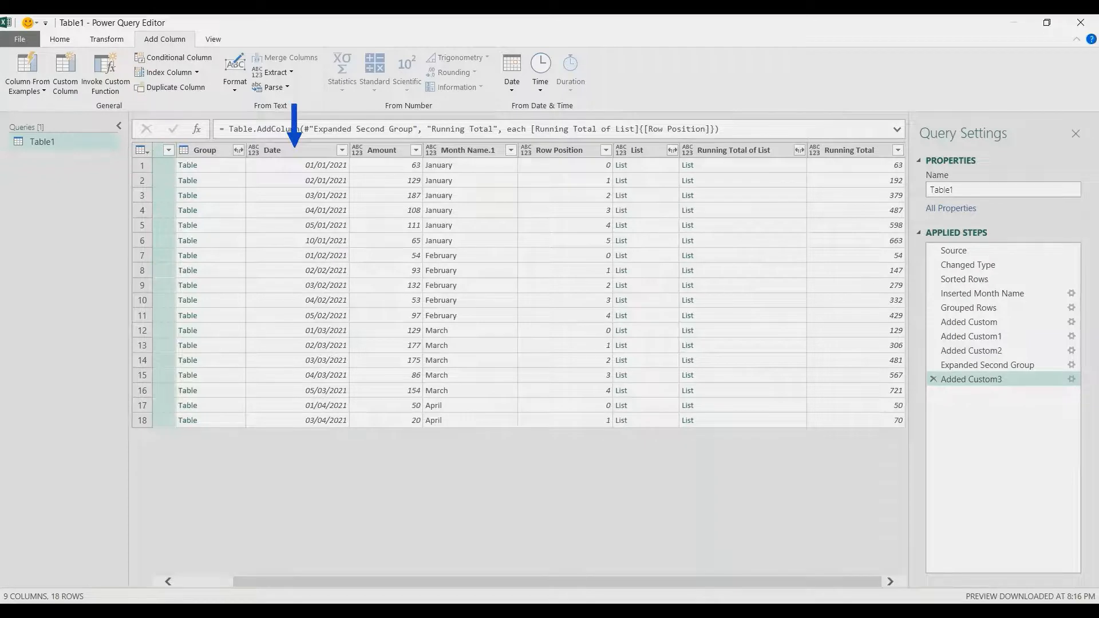
click(298, 150)
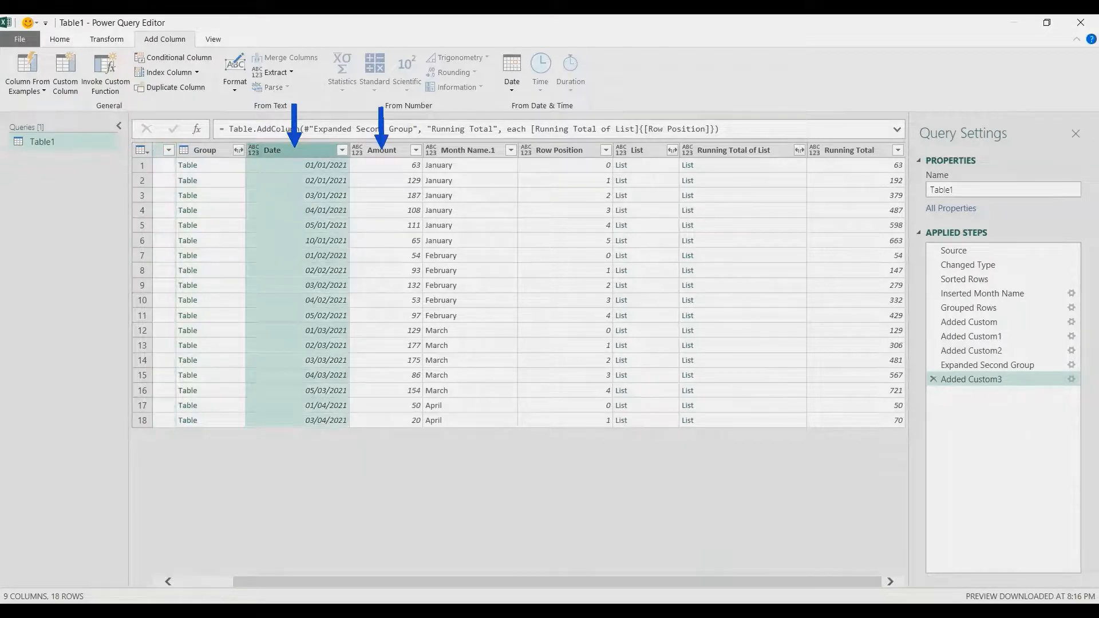
ctrl+click(382, 149)
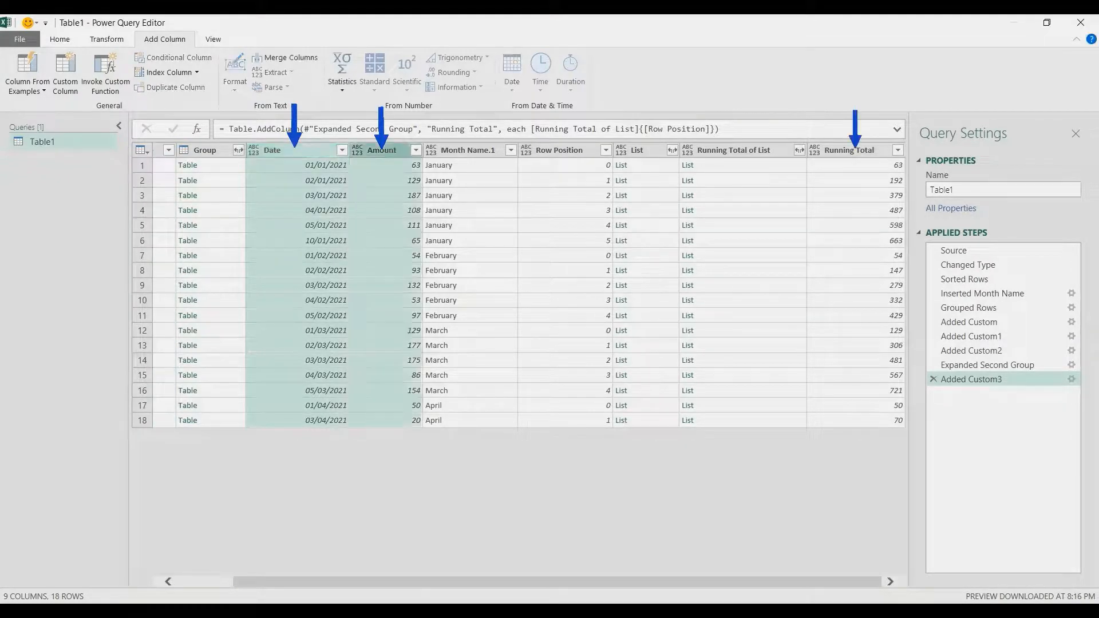
ctrl+click(852, 150)
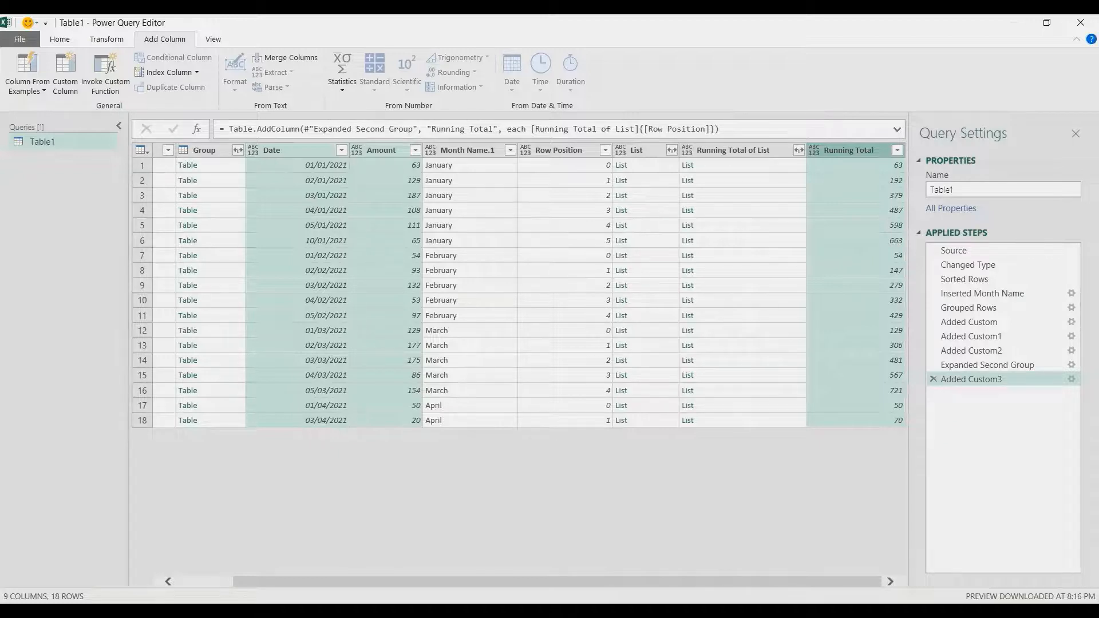
right_click(850, 151)
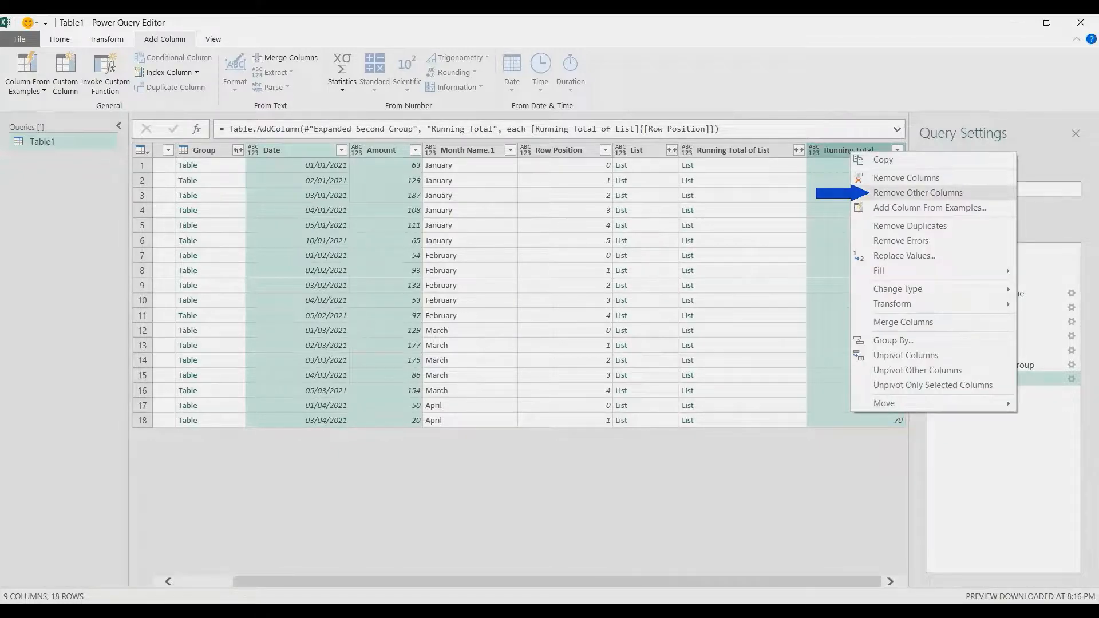
click(917, 193)
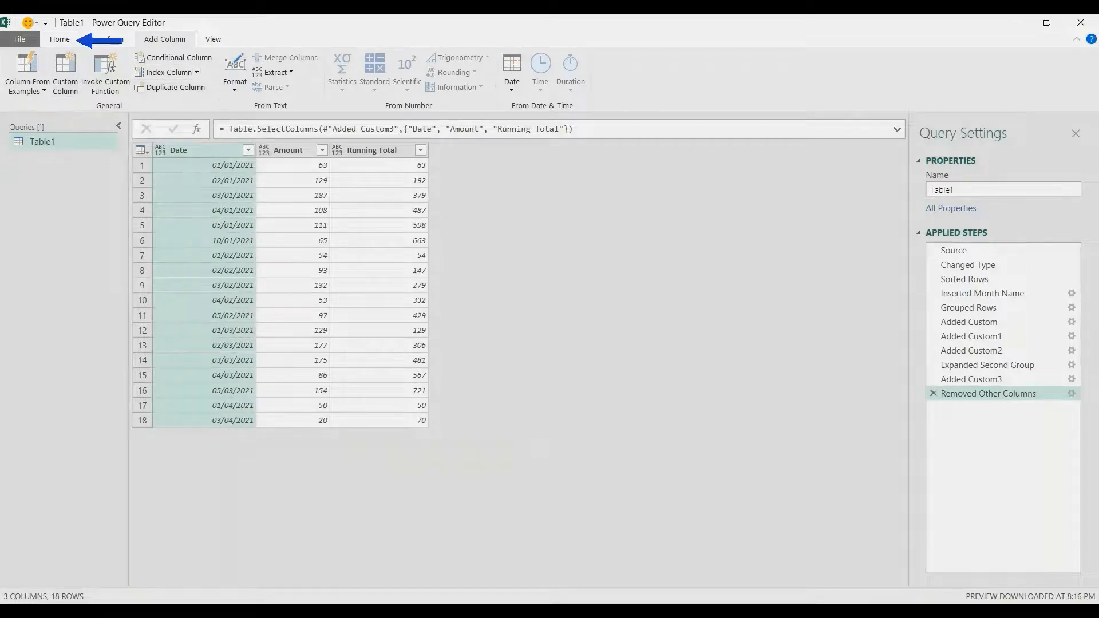
Close the query and load it as a table into the existing worksheet at cell G1
click(60, 40)
click(18, 87)
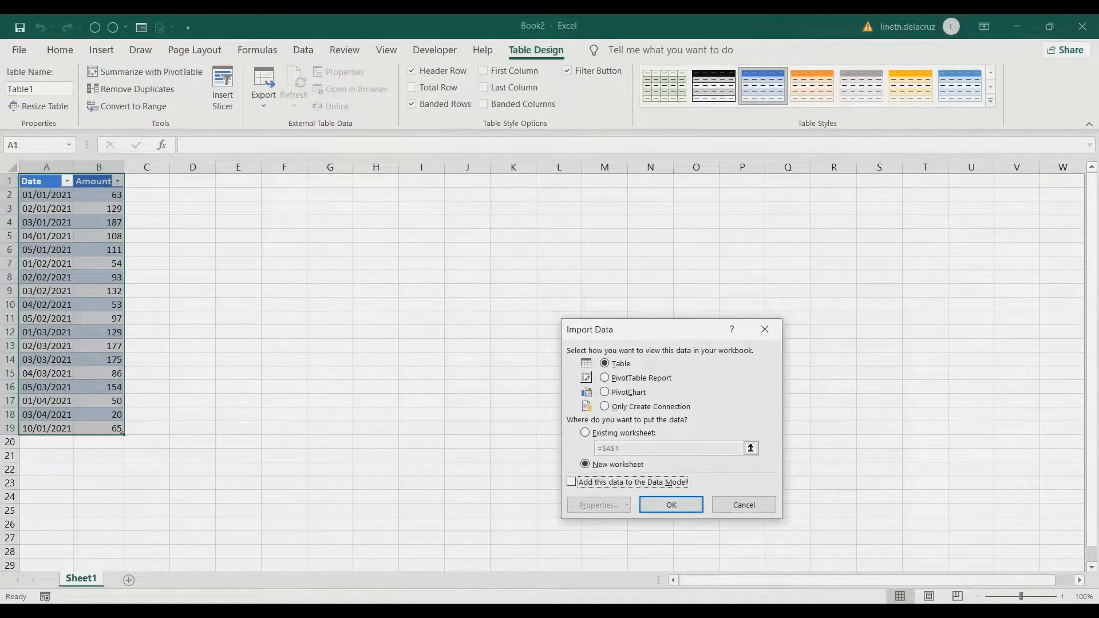
click(331, 181)
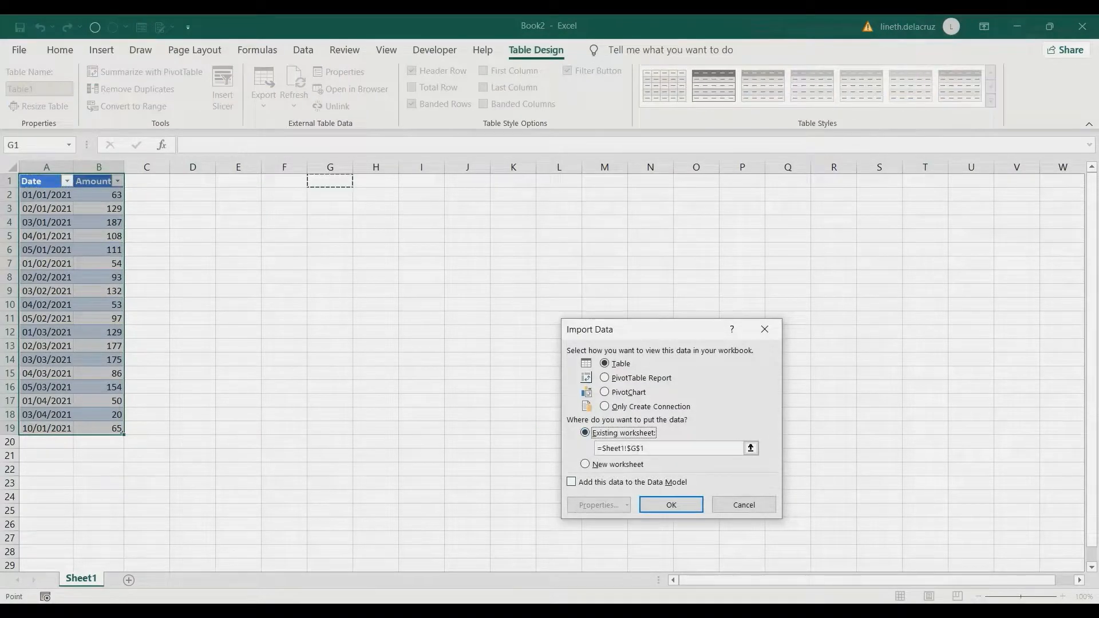
click(671, 504)
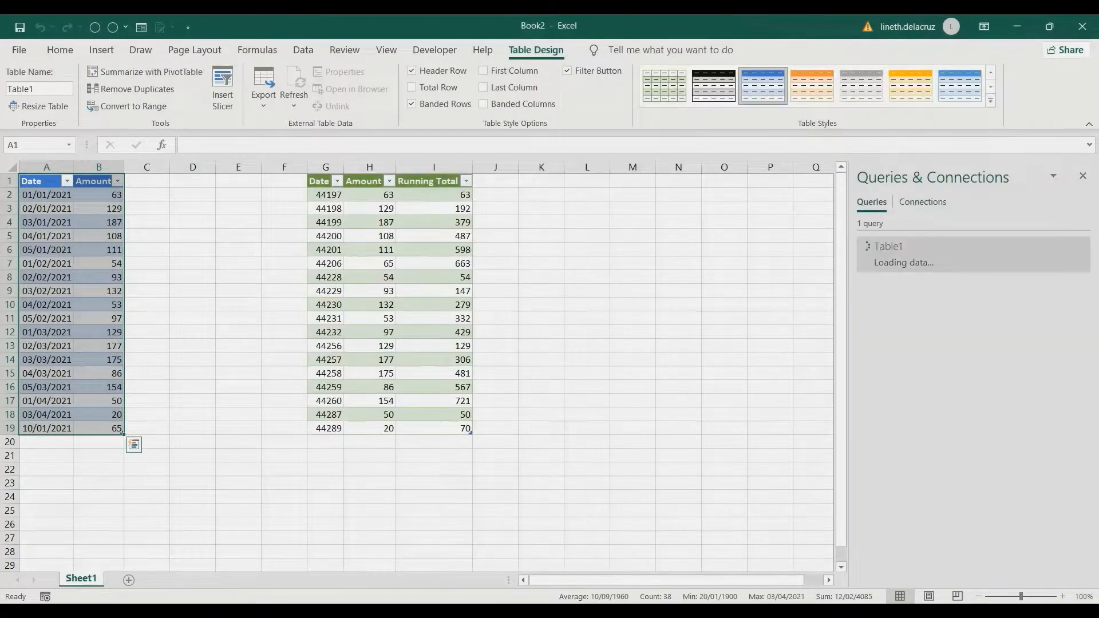
Copy the date formatting of column A to column G, the loaded table's Date column, with Format Painter
click(433, 346)
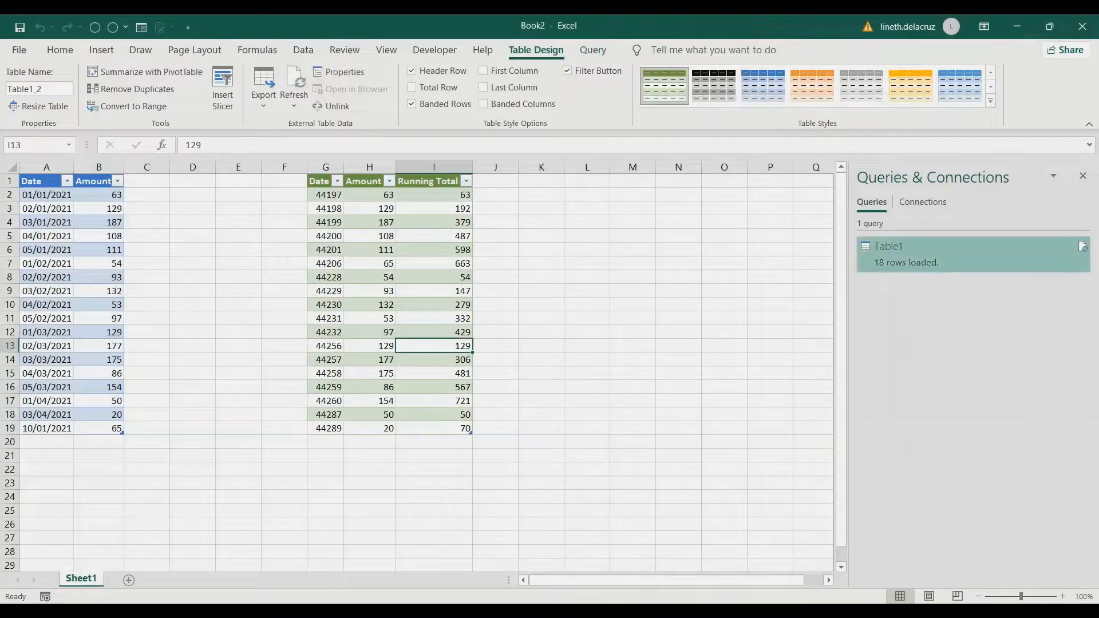
click(46, 442)
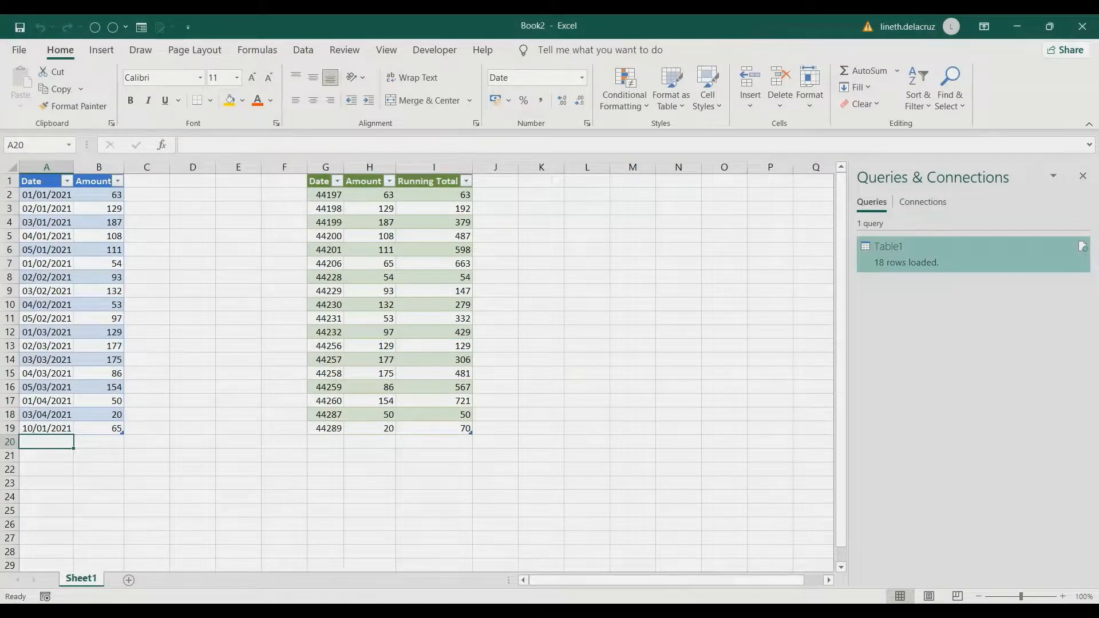
click(47, 167)
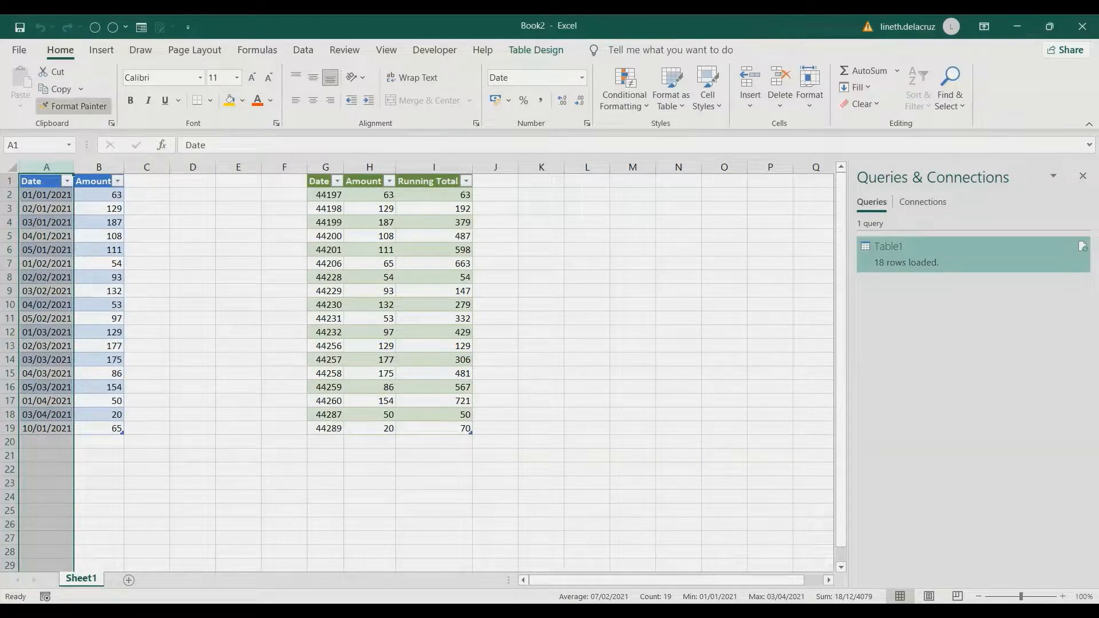
click(73, 106)
click(326, 167)
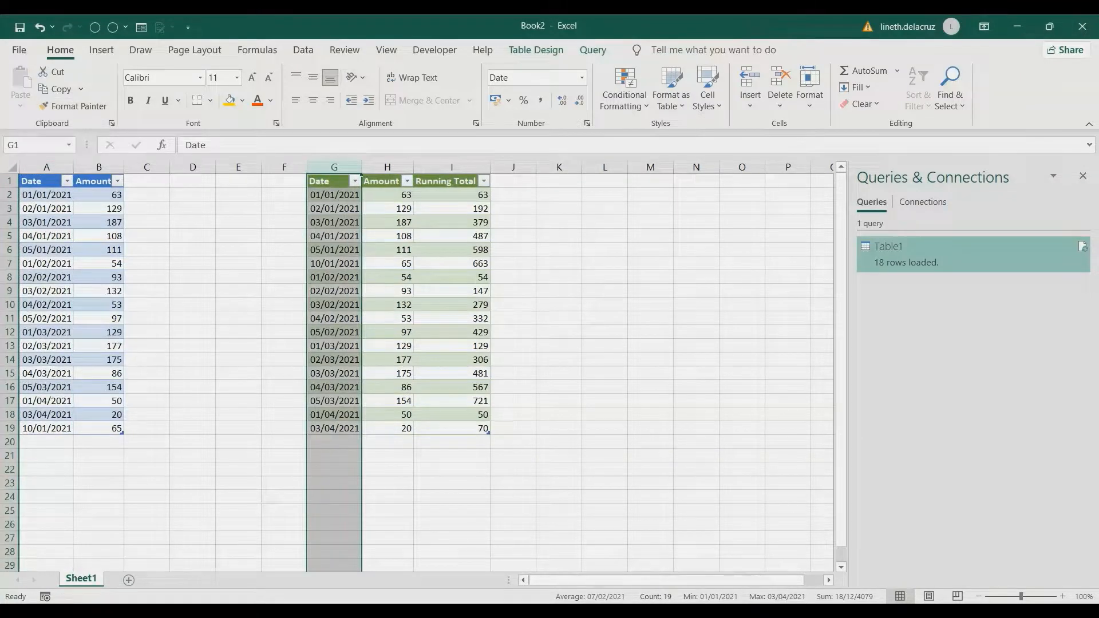
Add a row to the bottom of the source table with date 5/4/2021 and amount 20
click(334, 332)
click(334, 428)
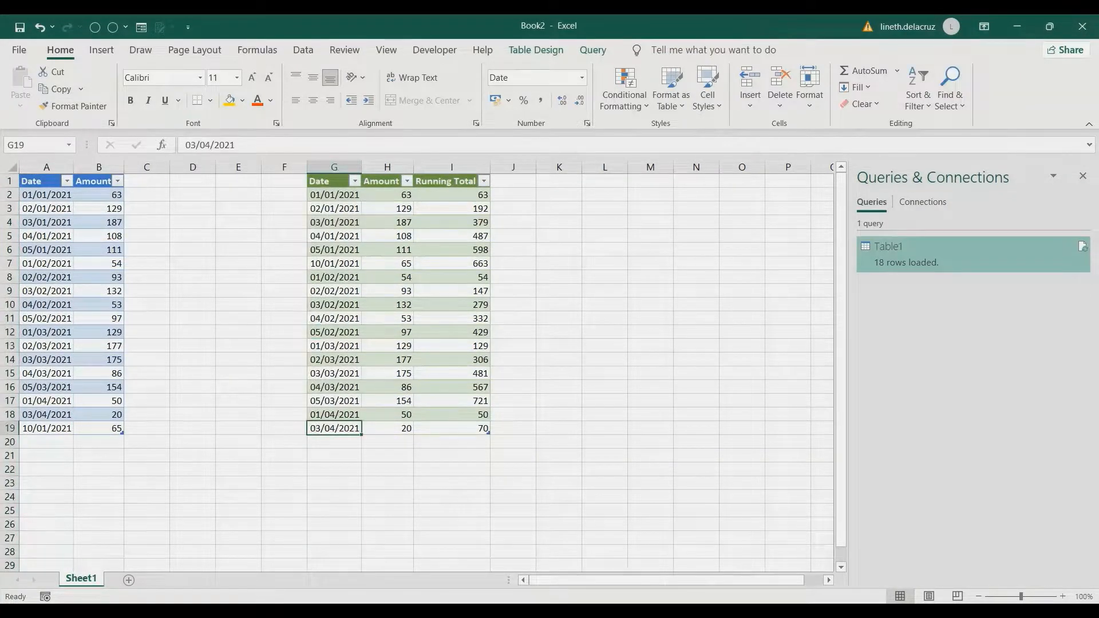
click(46, 442)
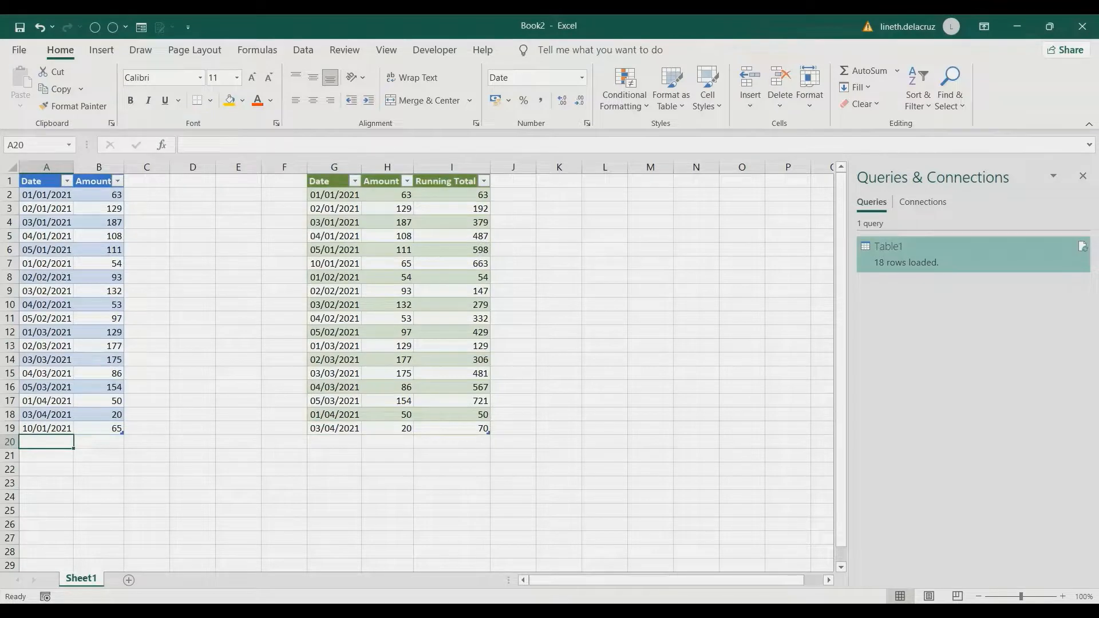
drag(341, 428, 342, 429)
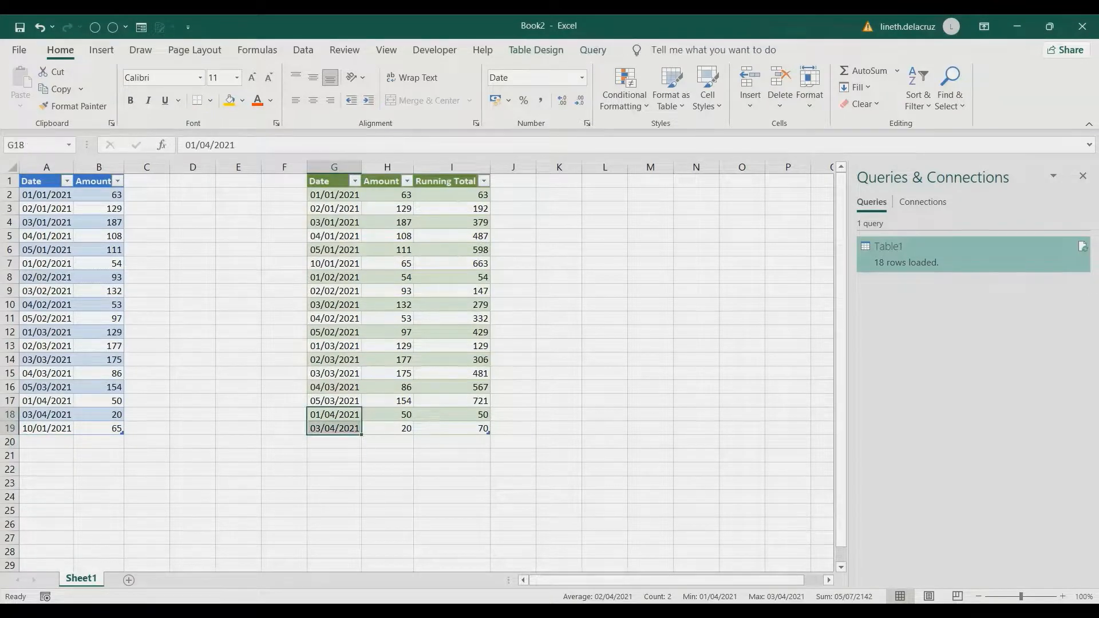
click(47, 442)
text(5/4/2021)
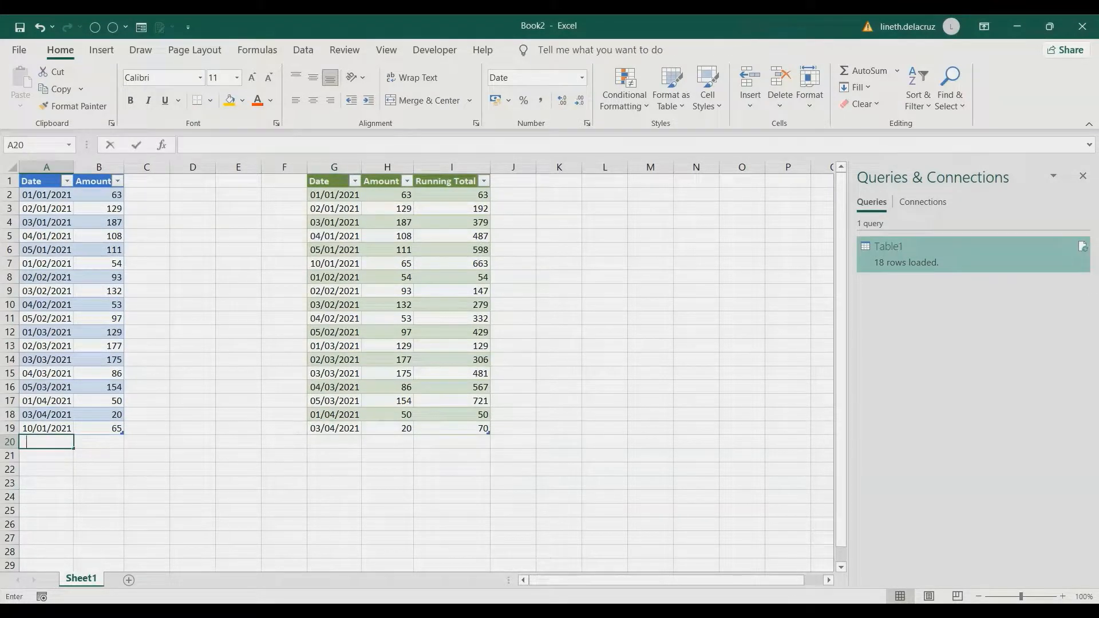
key(Tab)
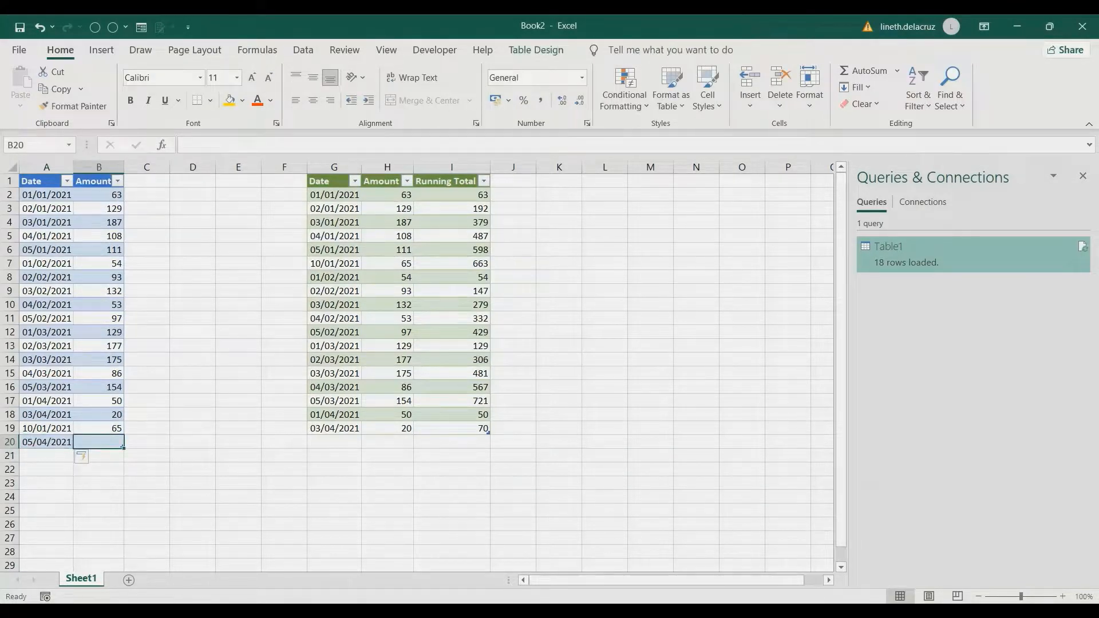
text(20)
key(ctrl+Return)
Refresh the loaded running total table and check the last two April running totals
click(387, 277)
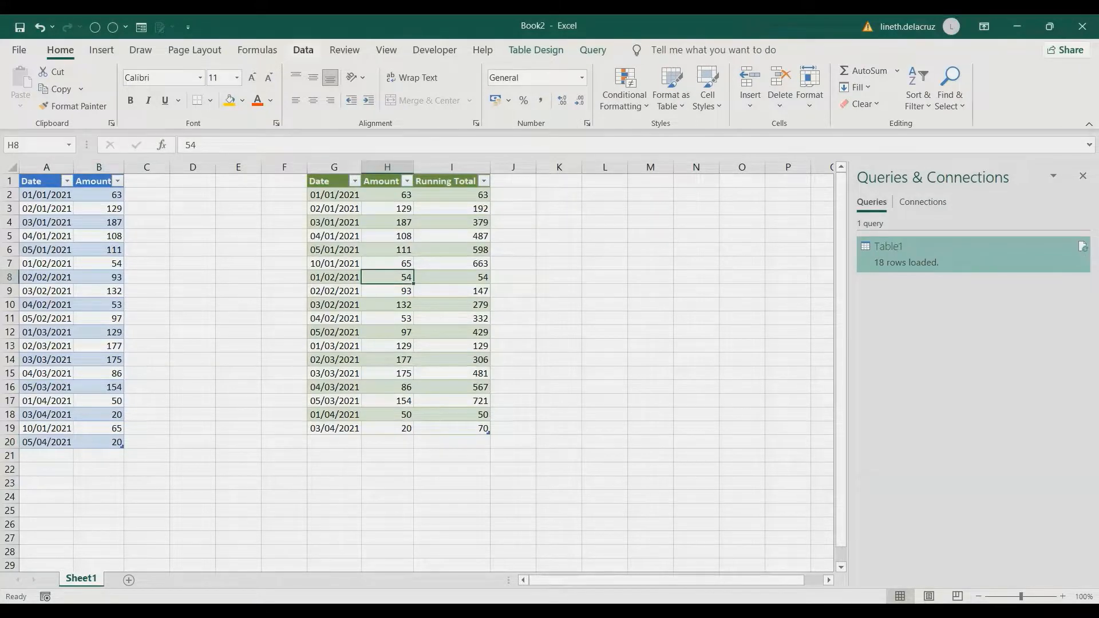
click(303, 51)
click(252, 79)
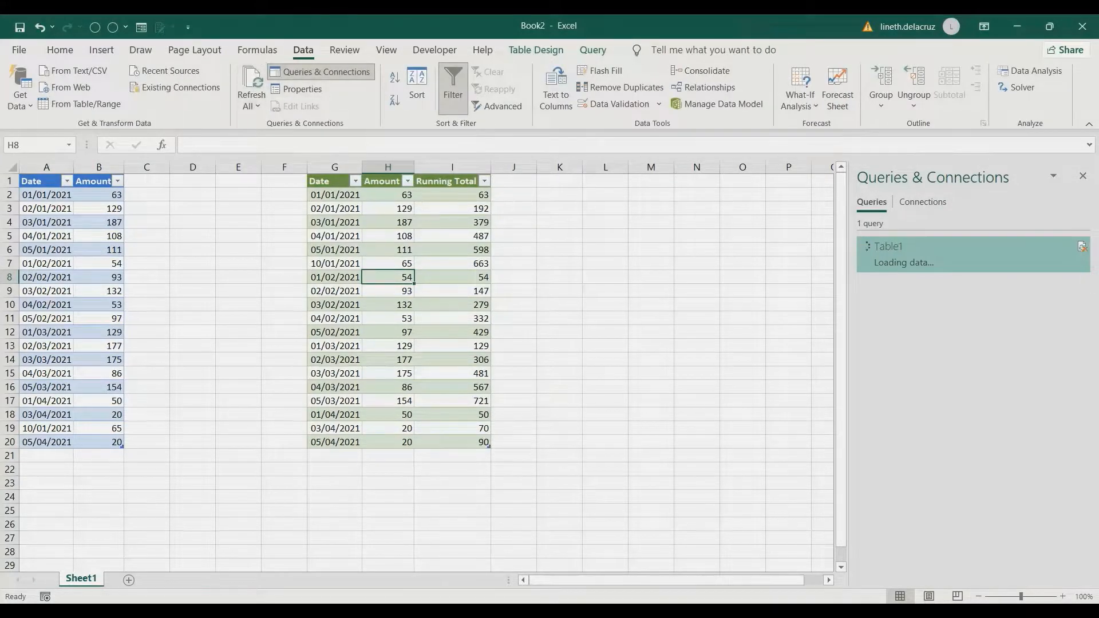
click(453, 428)
drag(452, 428, 453, 442)
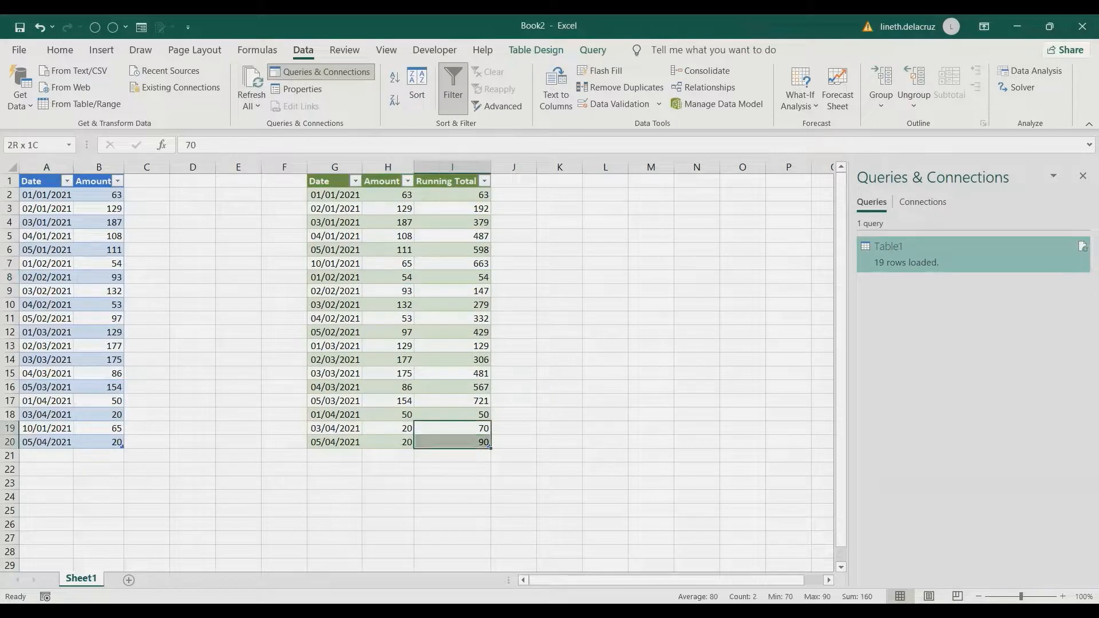
Add a row to the bottom of the source table with date 1/5/2021 and amount 85
click(46, 456)
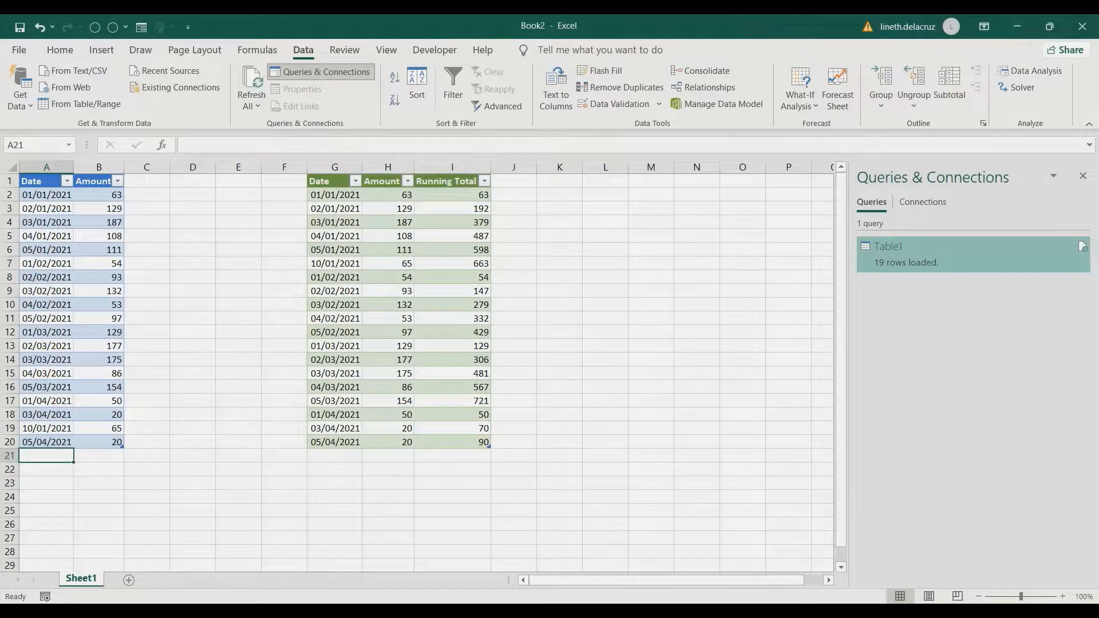
text(1/5/2021)
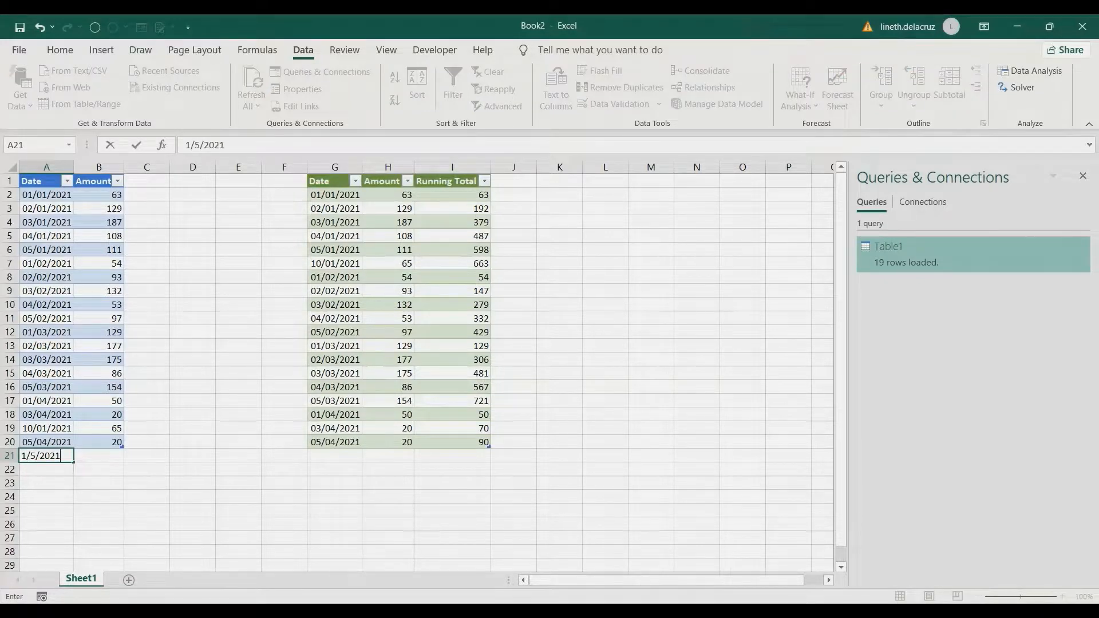
key(Tab)
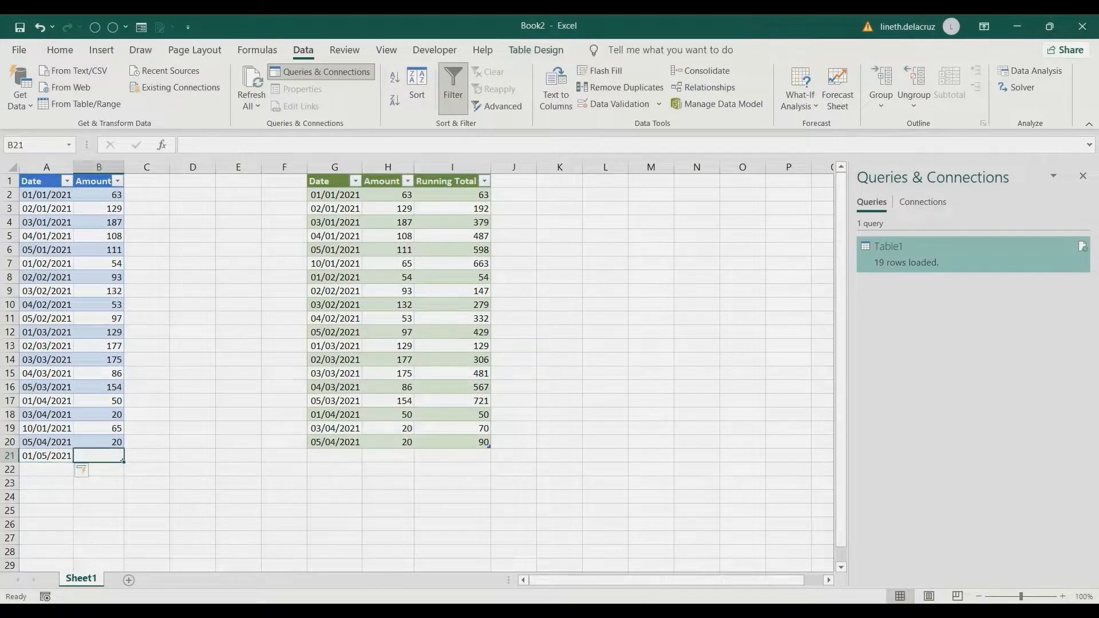
text(85)
key(Return)
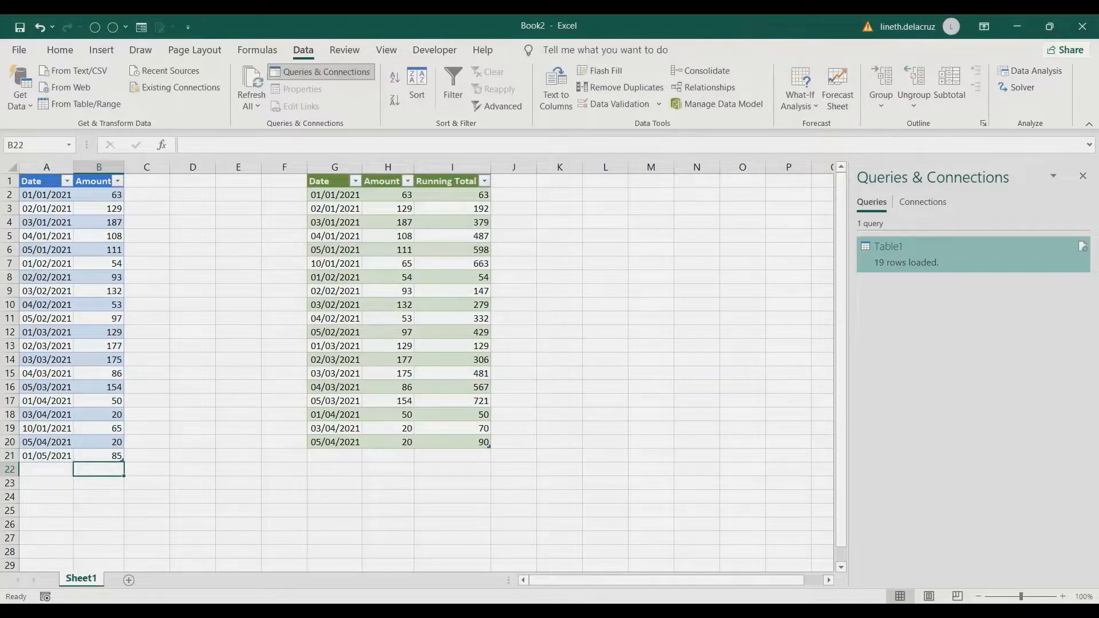
Refresh the loaded query table and check the running total of the new May row
click(388, 277)
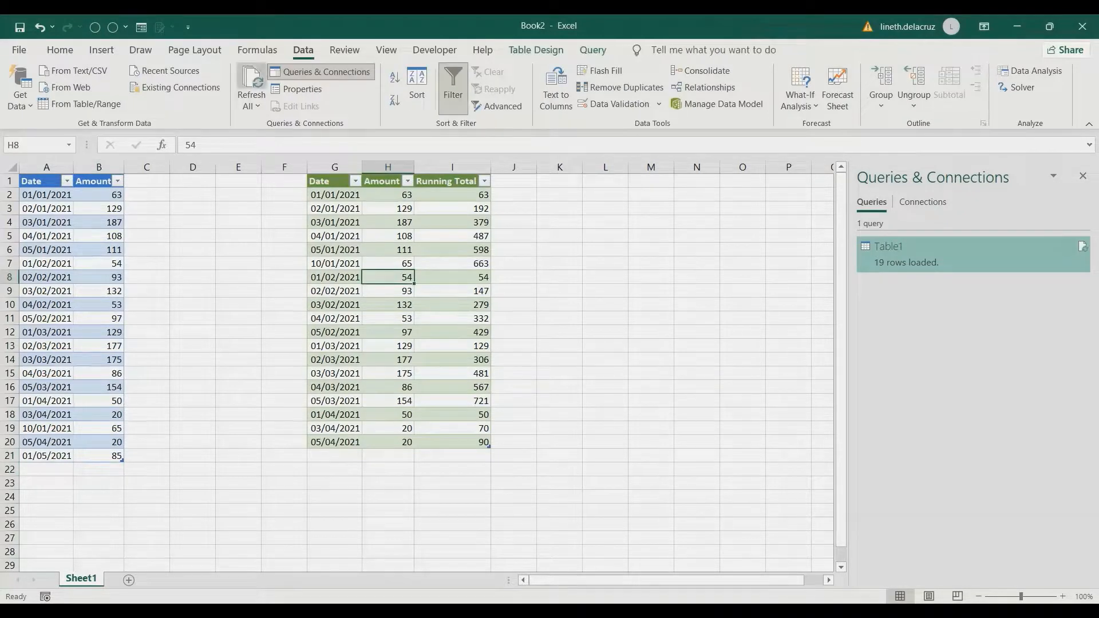
click(252, 77)
click(453, 456)
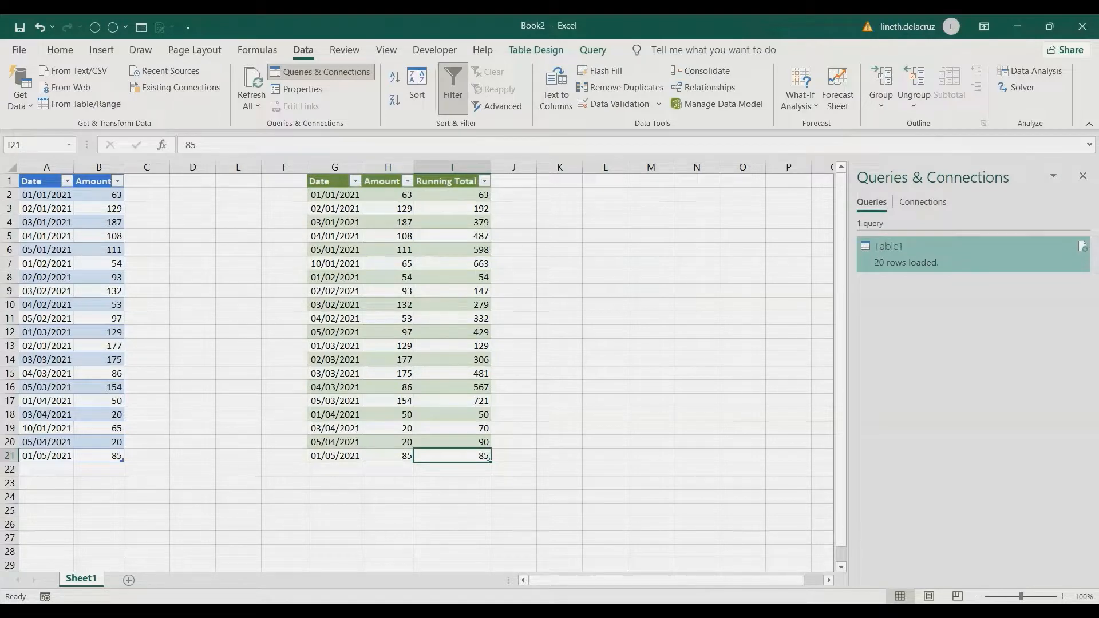
Add an out-of-order row below the source table's last entry with date 10/2/2021 and amount 35
click(46, 469)
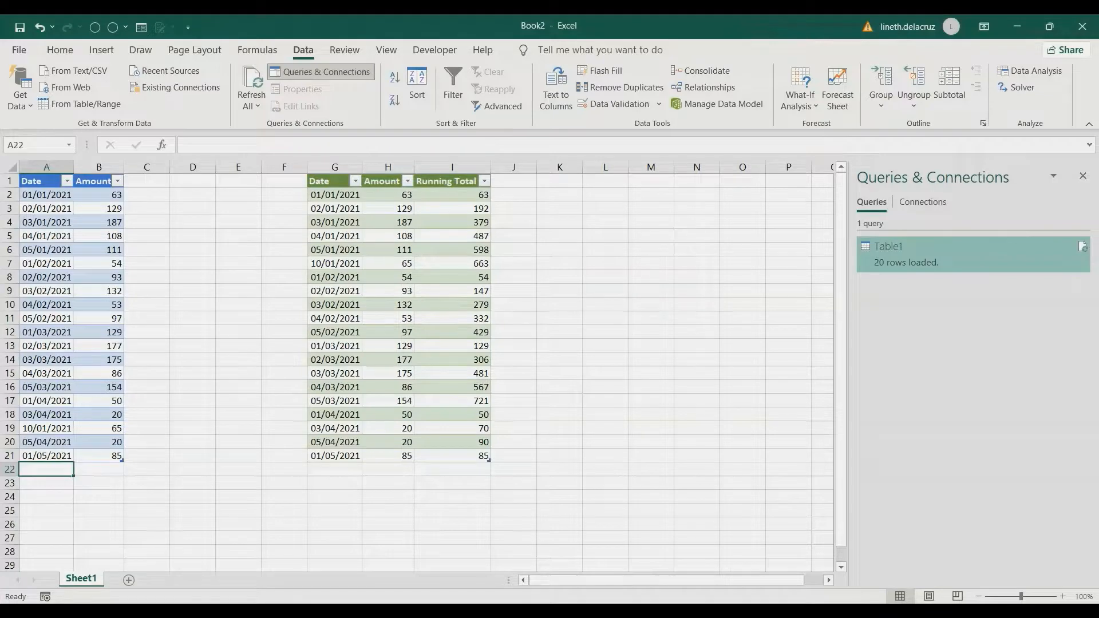
text(10/02)
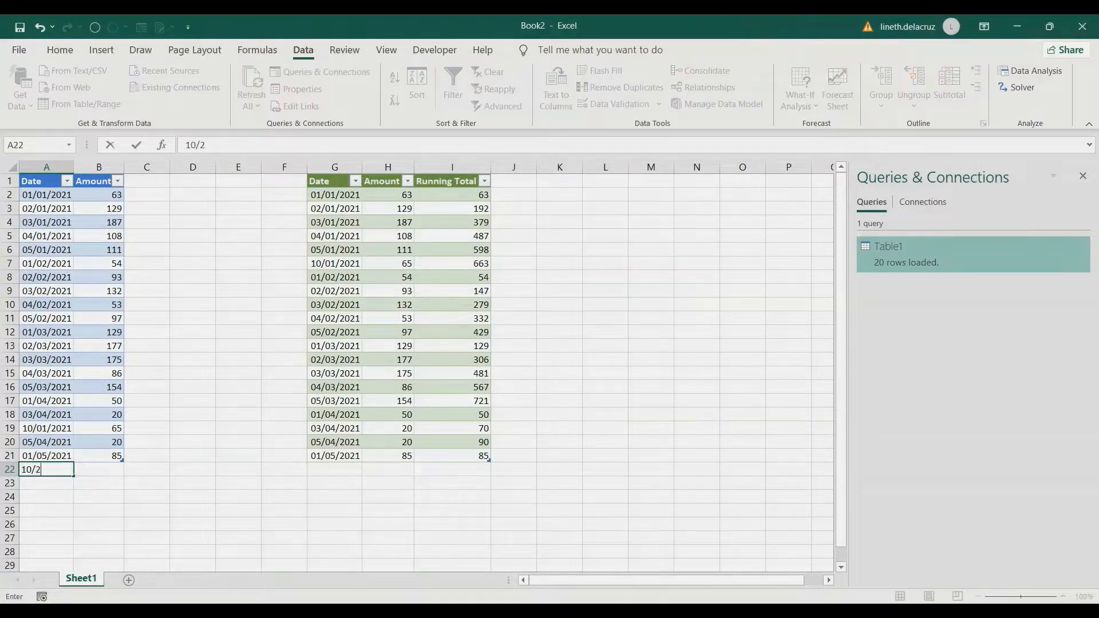
text(/2021)
key(Tab)
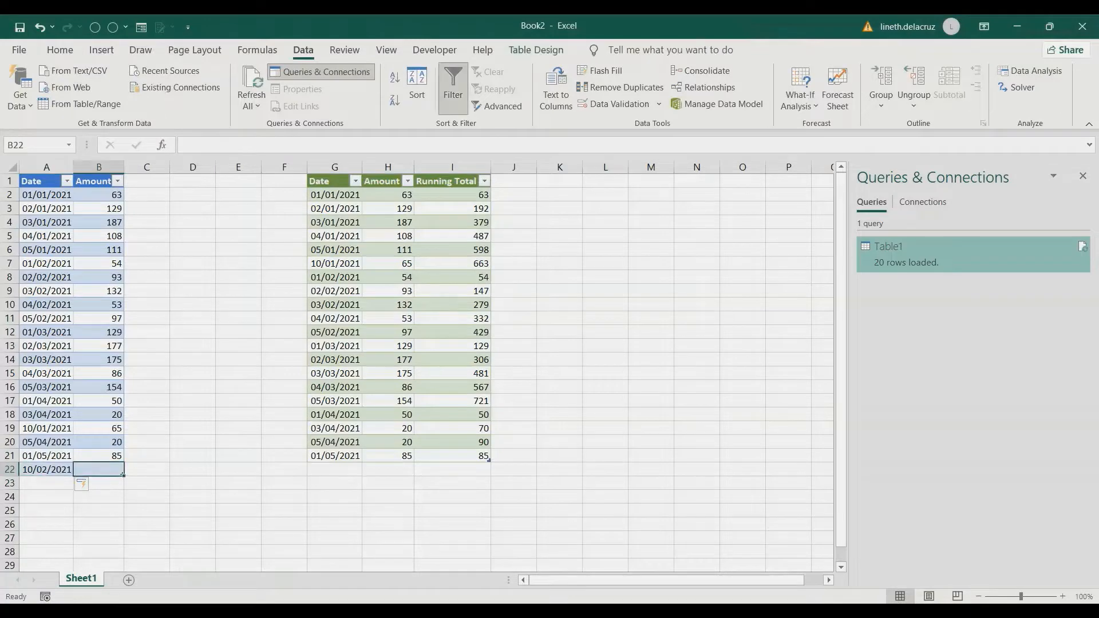
text(35)
key(Return)
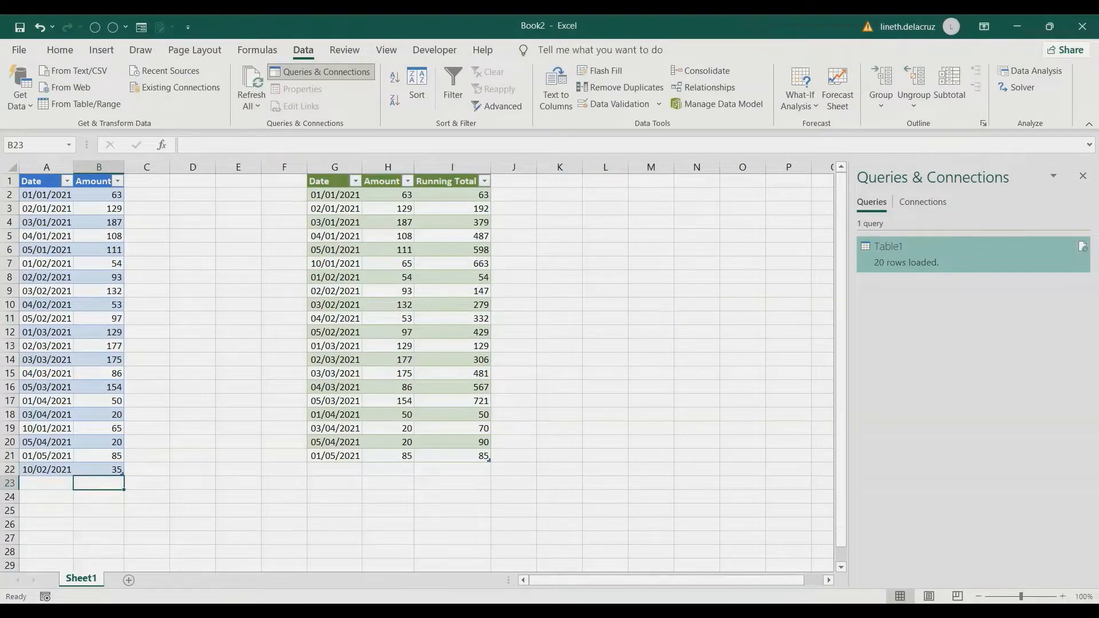
Refresh the query output and check where the 10/02/2021 row and its running total fall among the February rows
click(252, 80)
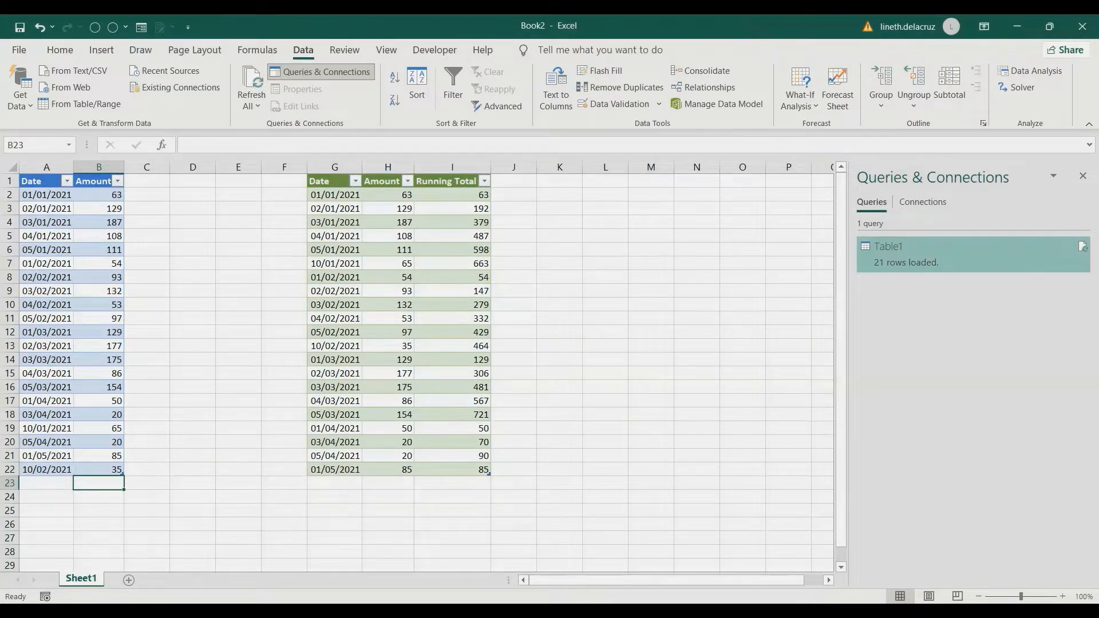
drag(335, 345, 452, 346)
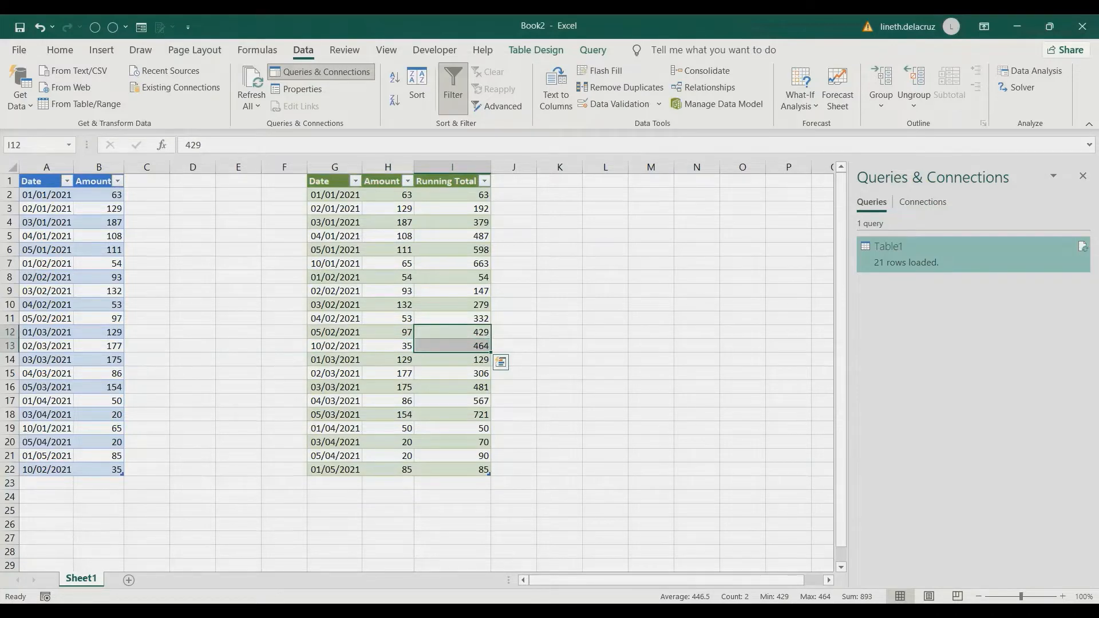
click(238, 345)
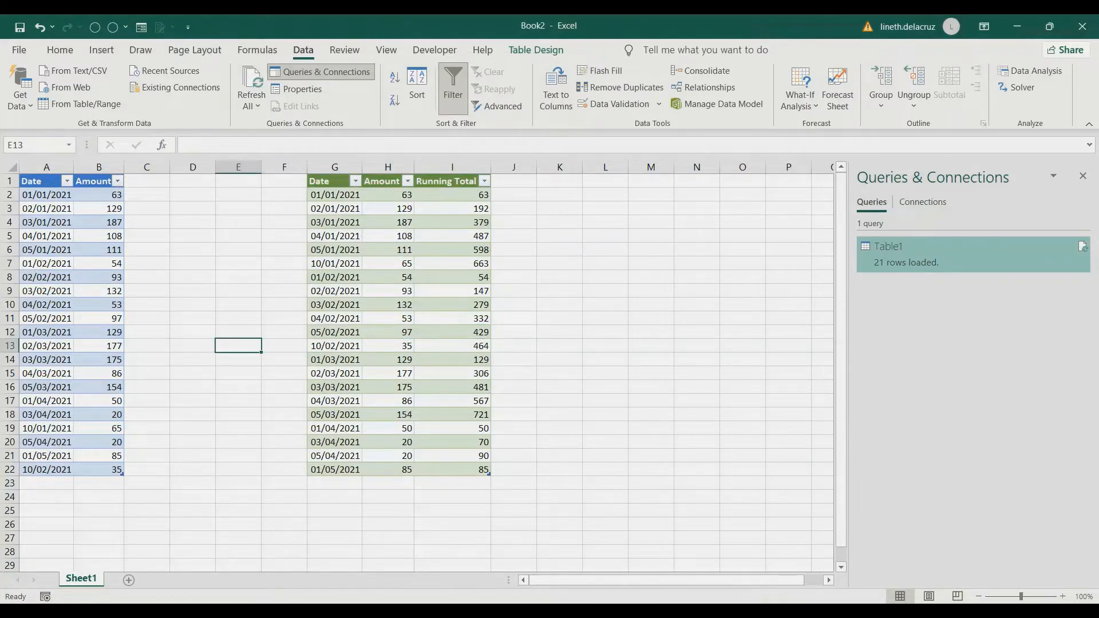